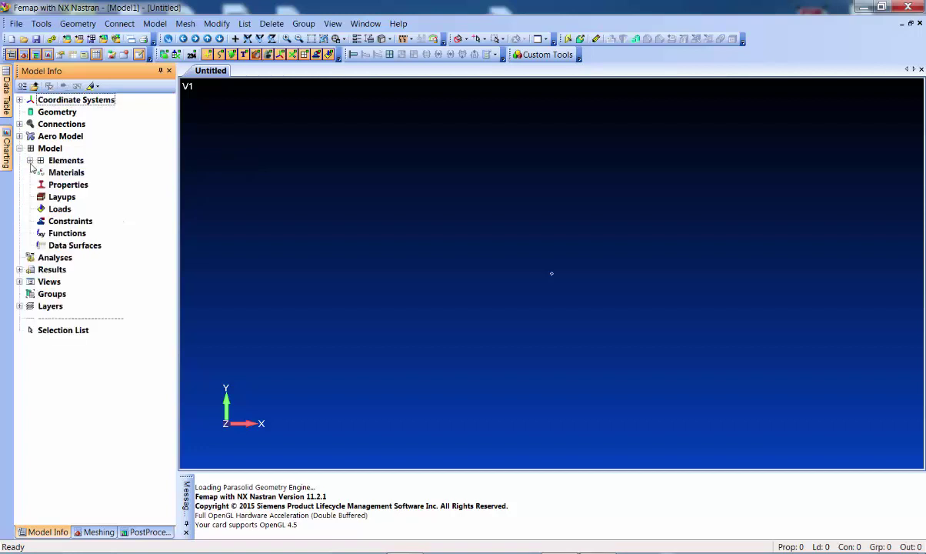
Step: Create an isotropic material by loading 7050-T651 Al Plate .25-.5 from the material library
right_click(59, 173)
click(96, 183)
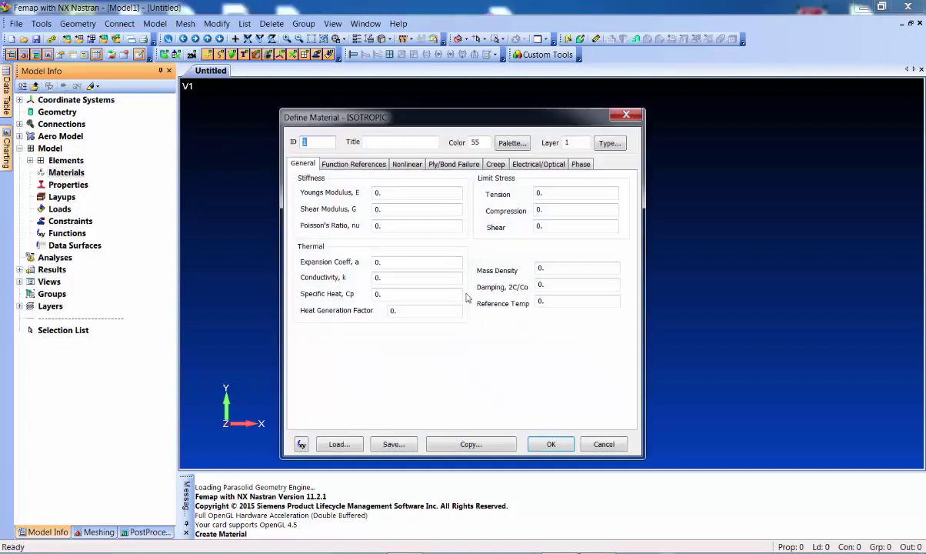
click(337, 444)
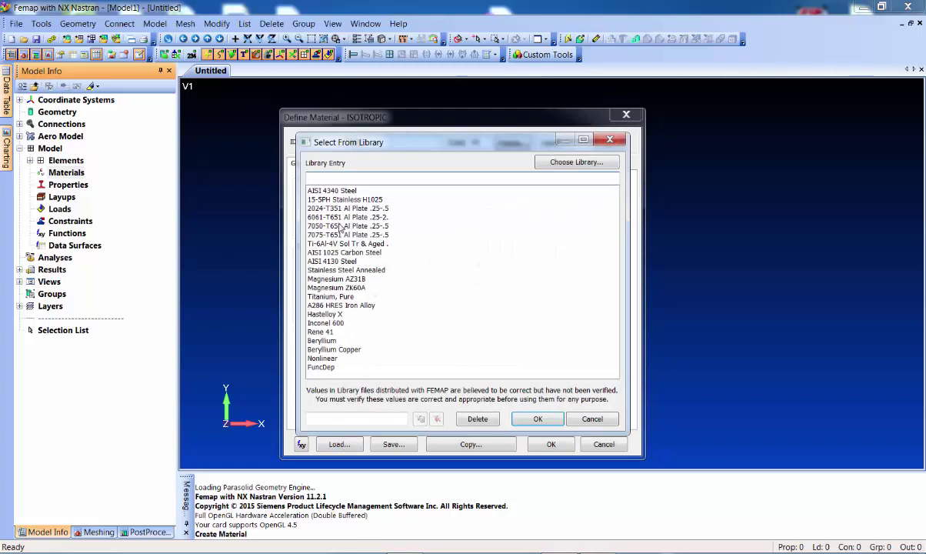
click(341, 226)
click(538, 419)
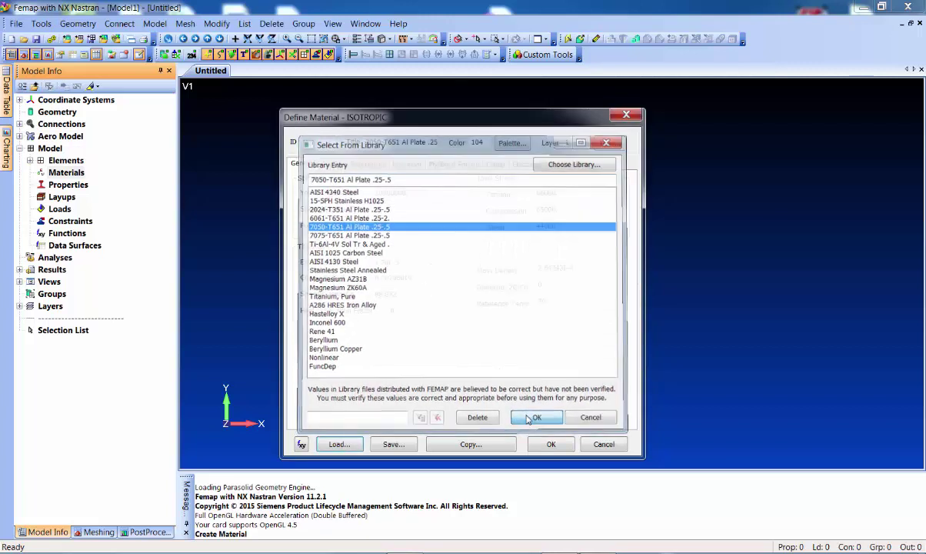
click(552, 445)
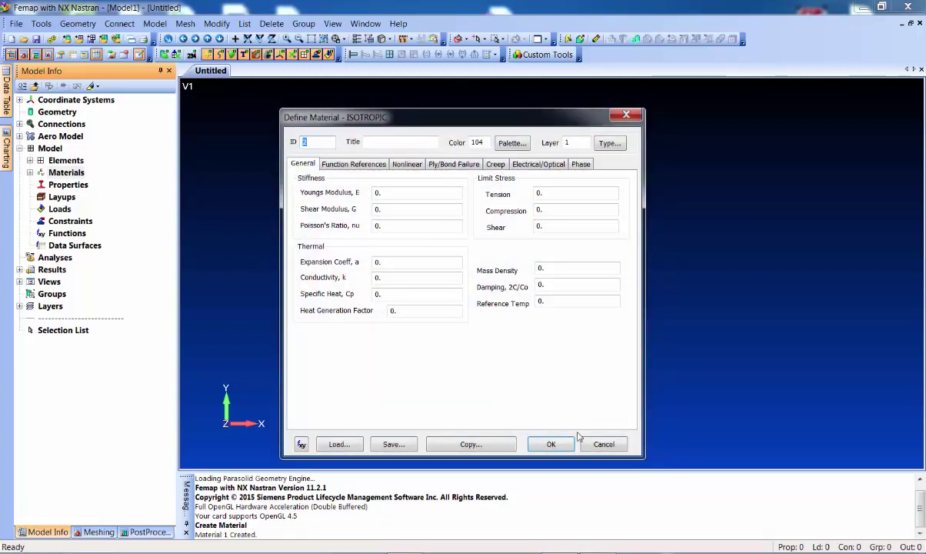
key(Escape)
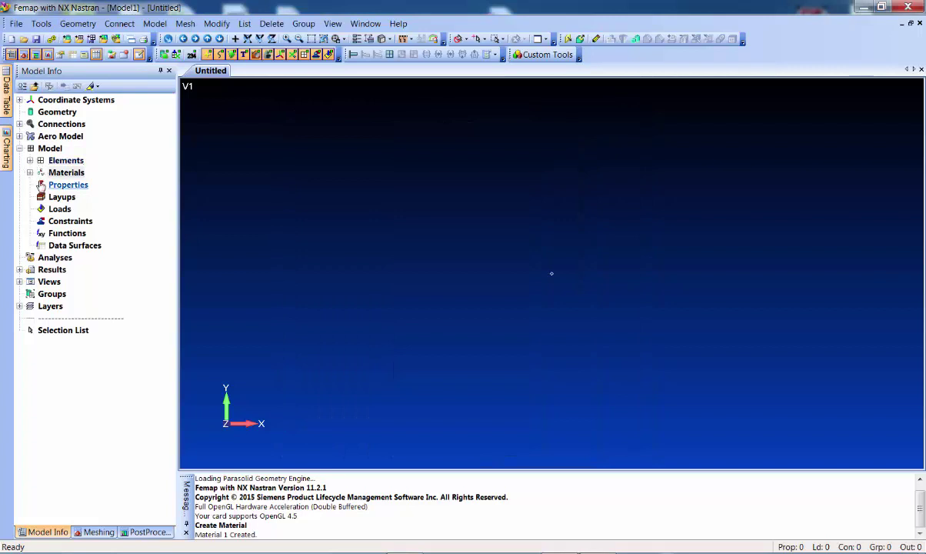
Step: Create a plate property with a thickness of 0.0625 and the 7050-T651 Al Plate material
right_click(58, 190)
click(98, 190)
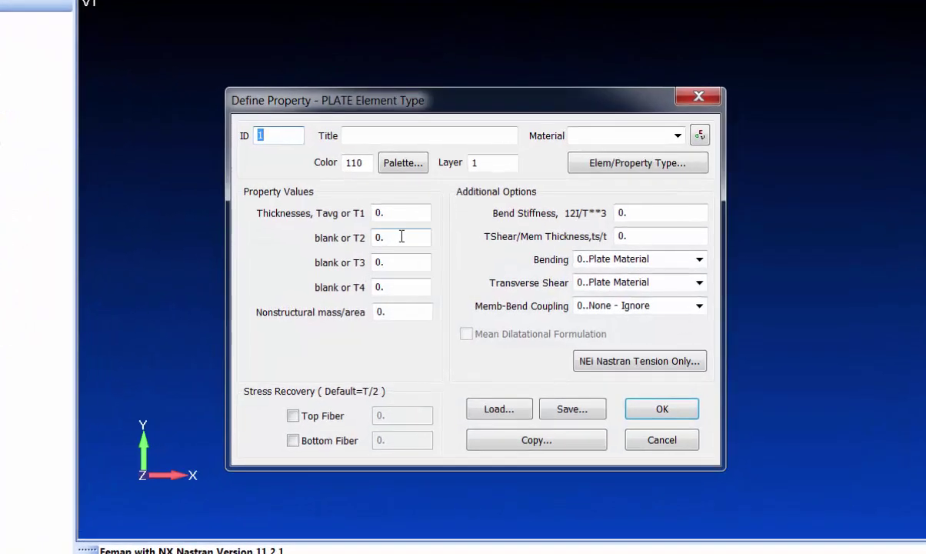
click(414, 237)
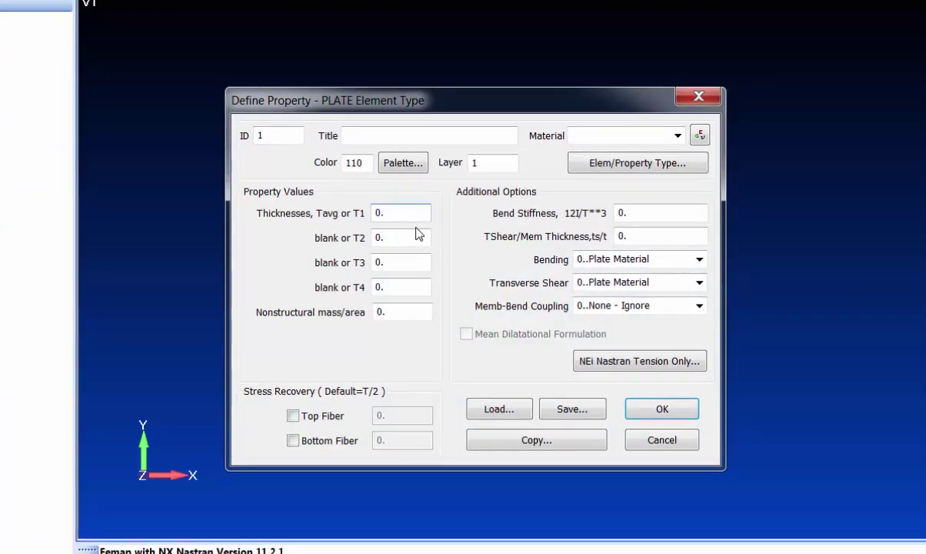
text(0625)
click(677, 135)
click(619, 151)
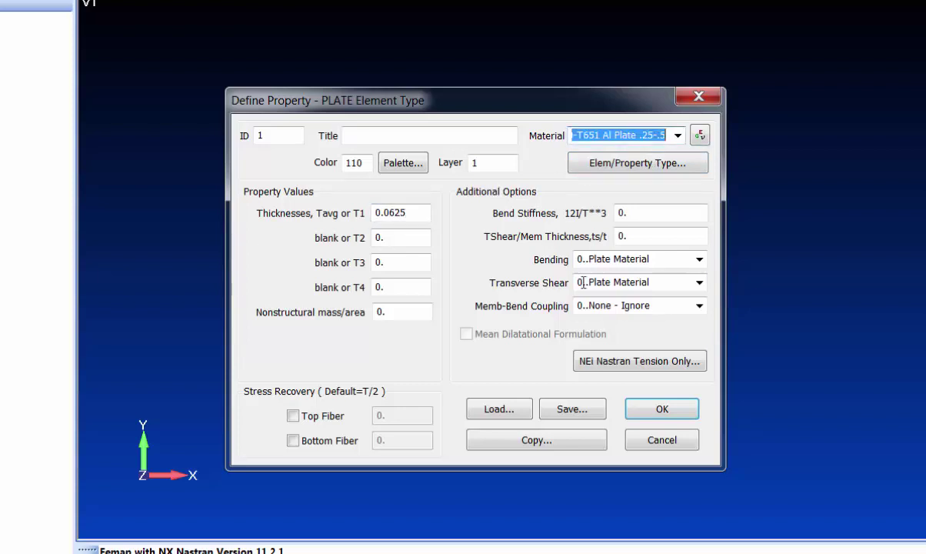
click(660, 408)
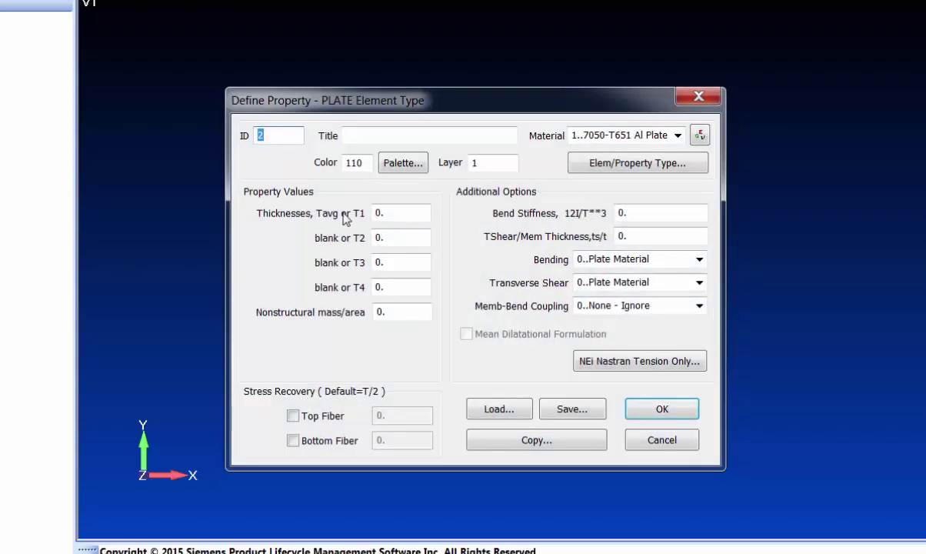
Step: Switch the new property's element type to Beam and choose a Z Section as its cross-section shape
click(661, 166)
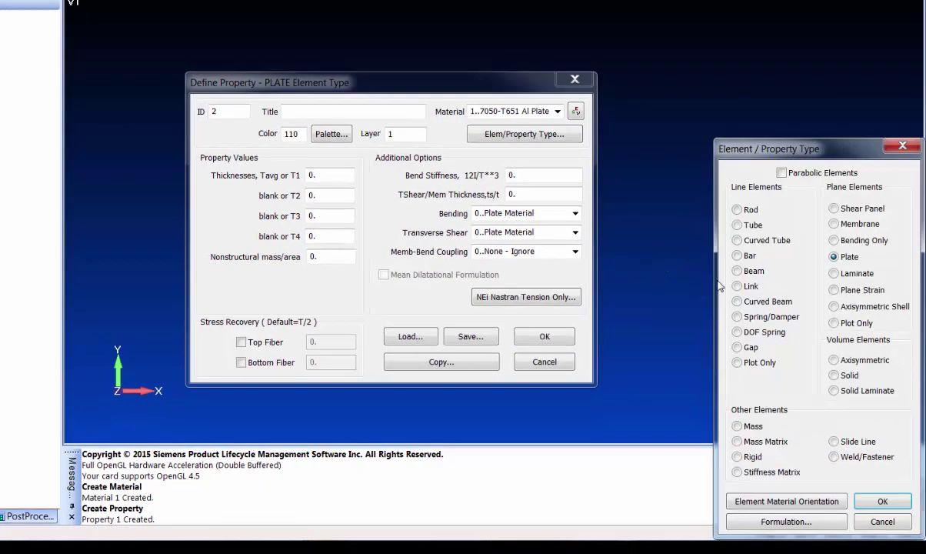
click(896, 330)
click(885, 501)
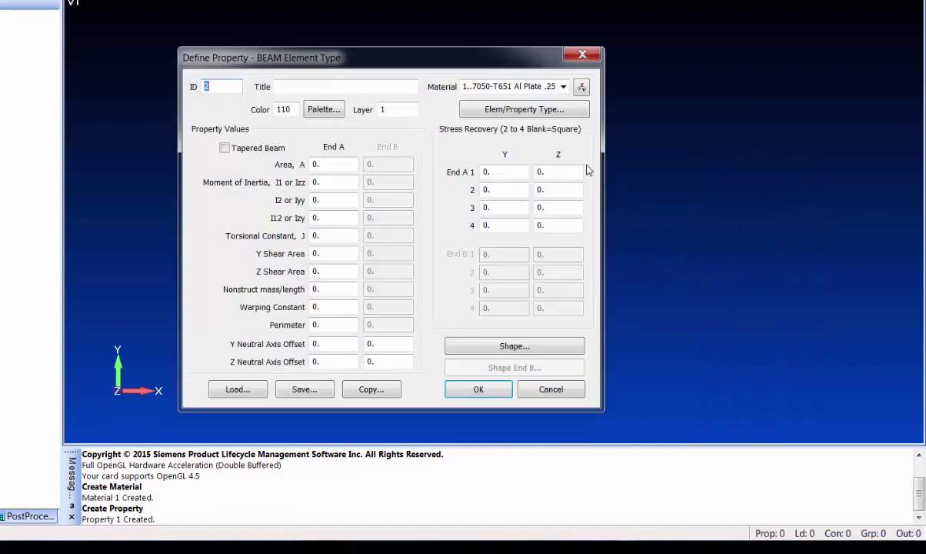
click(500, 346)
click(508, 75)
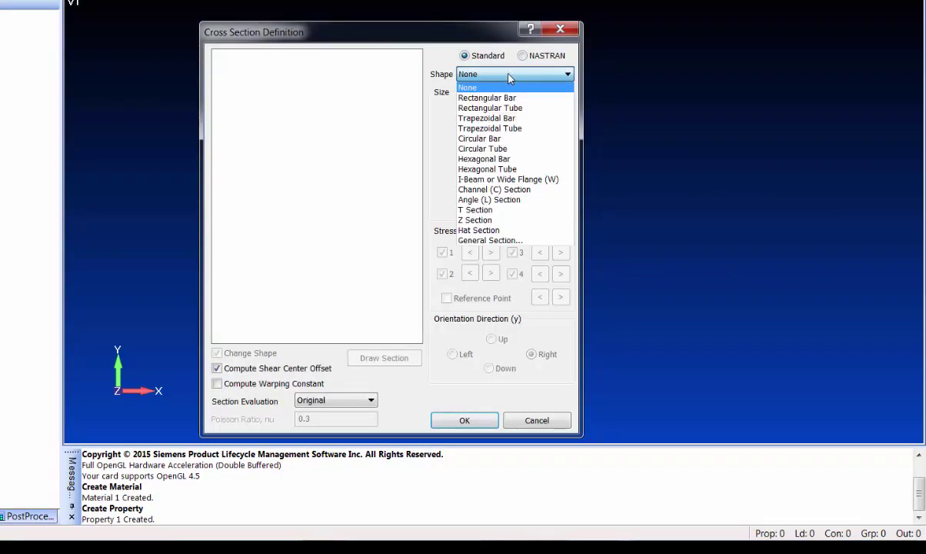
click(477, 220)
Step: Size the Z section with height 1.5, top and bottom widths 1, and all three thicknesses .05
double_click(516, 115)
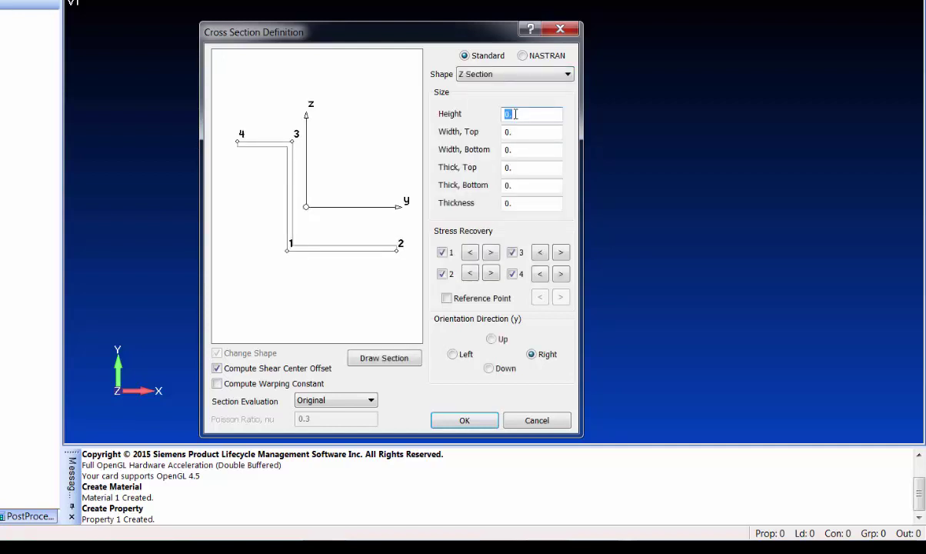
key(Tab)
text(1)
key(Tab)
text(1)
key(Tab)
text(.05)
key(Tab)
text(.05)
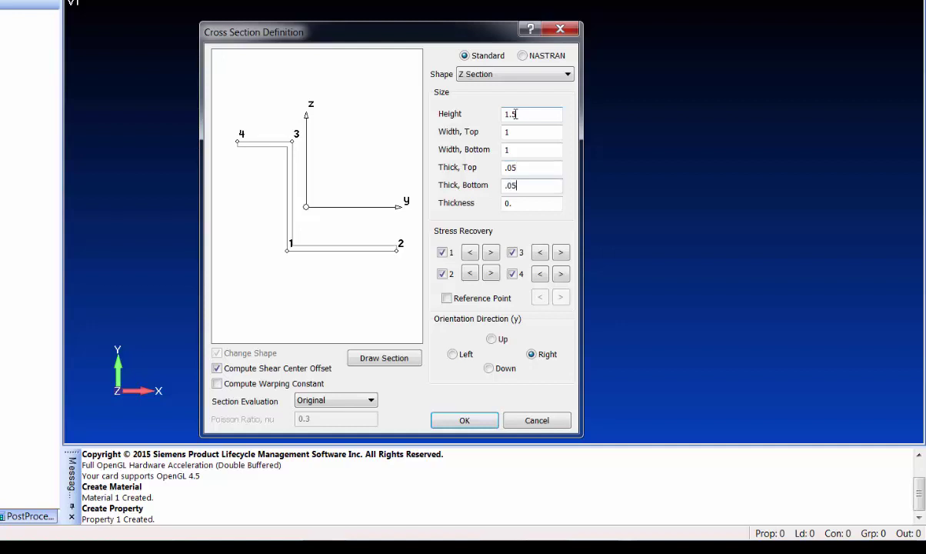
key(Tab)
text(.05)
key(Tab)
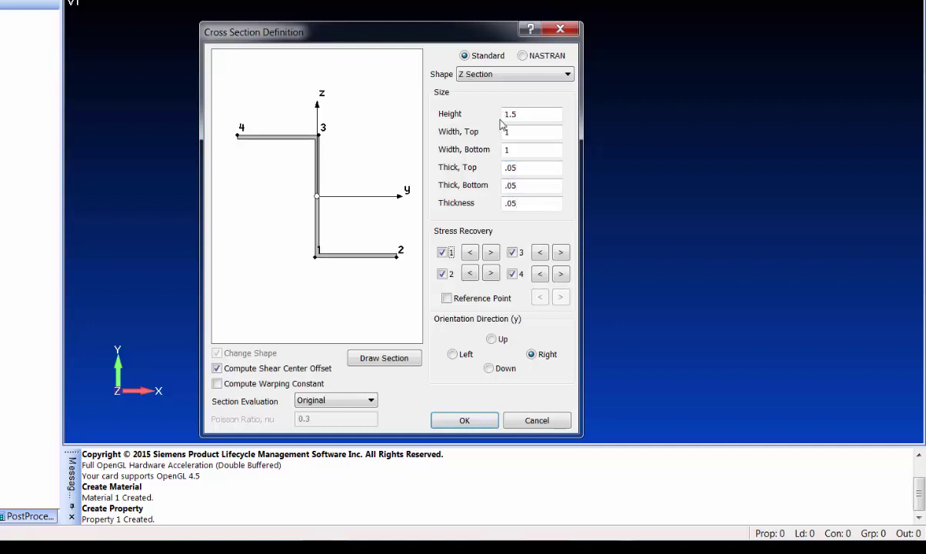
Step: Set the Z section's top, bottom and web thicknesses to .1 and its top width to .75
double_click(530, 168)
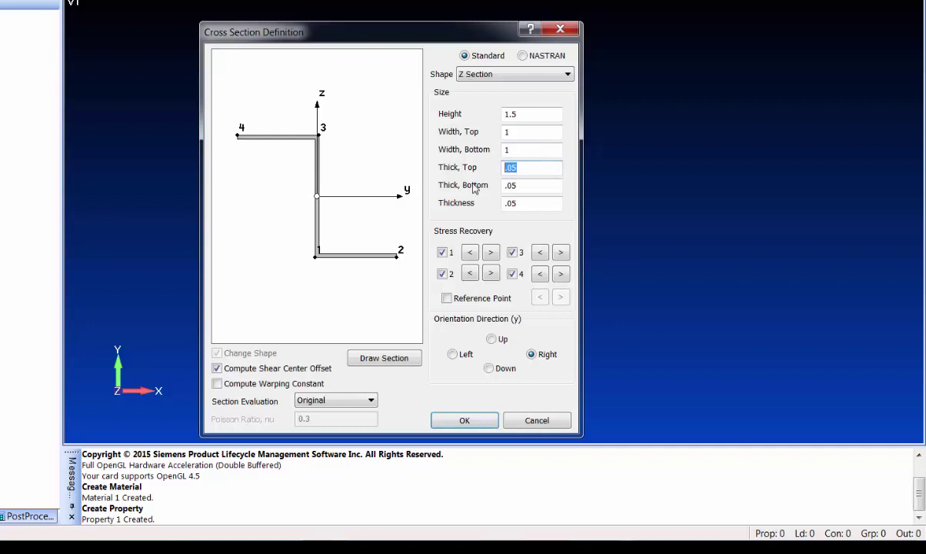
text(.1)
key(Tab)
text(.1)
key(Tab)
text(.1)
key(Tab)
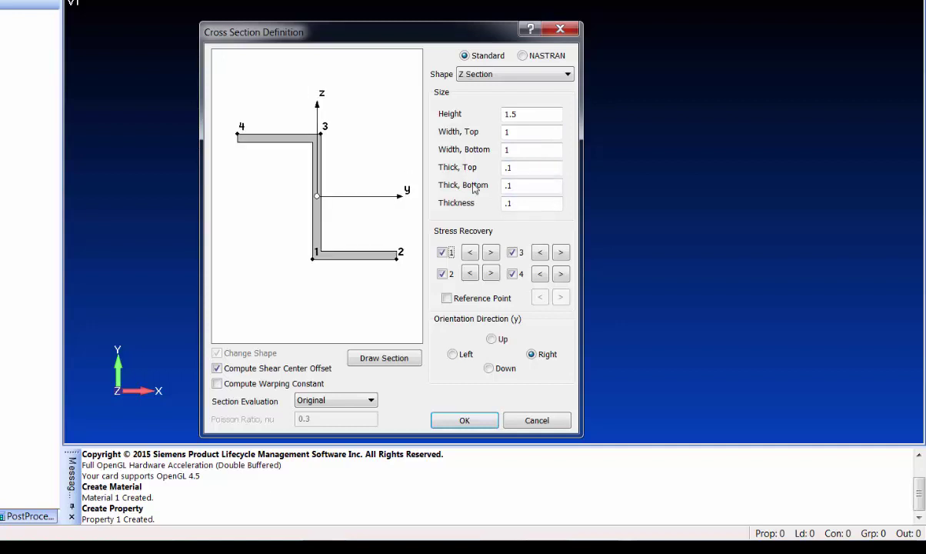
double_click(530, 134)
key(Tab)
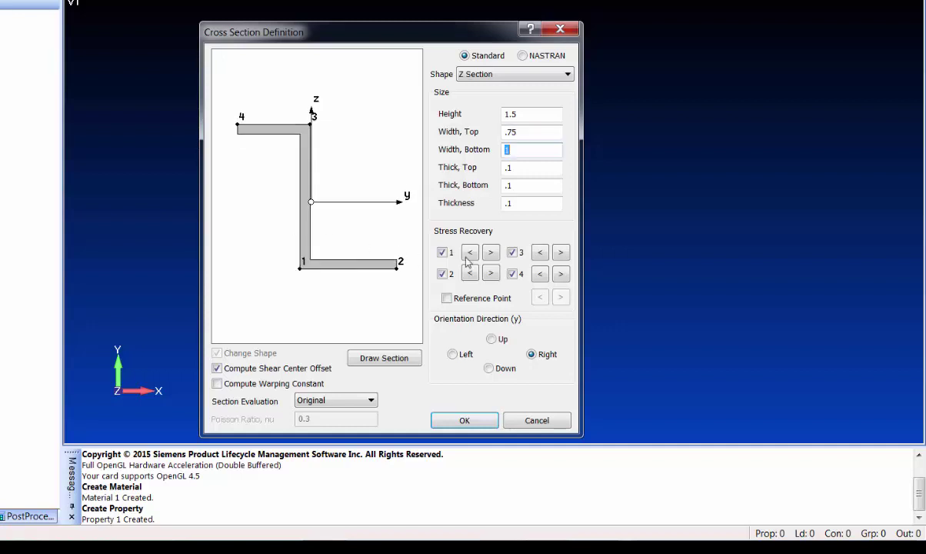
Step: Orient the section's y direction up and place its reference point at the middle of the bottom flange's lower edge
click(496, 340)
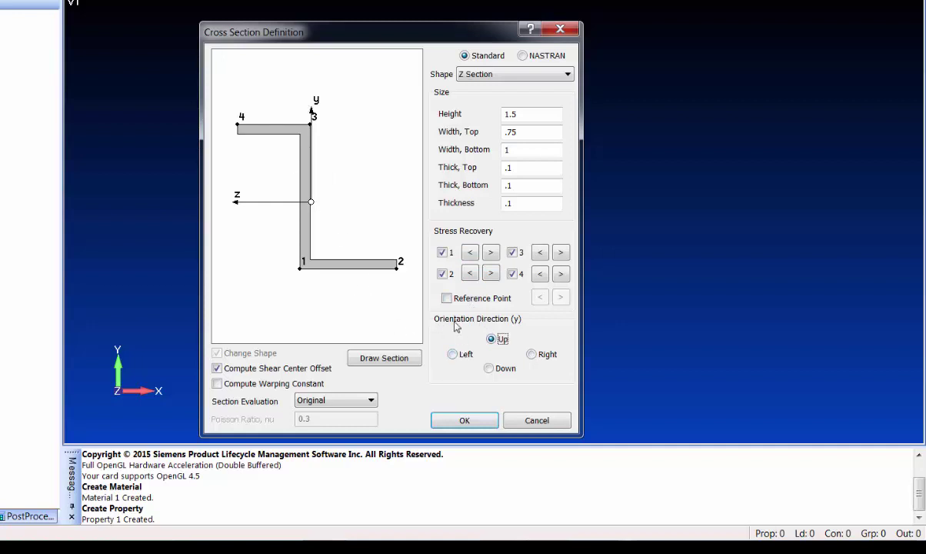
click(447, 298)
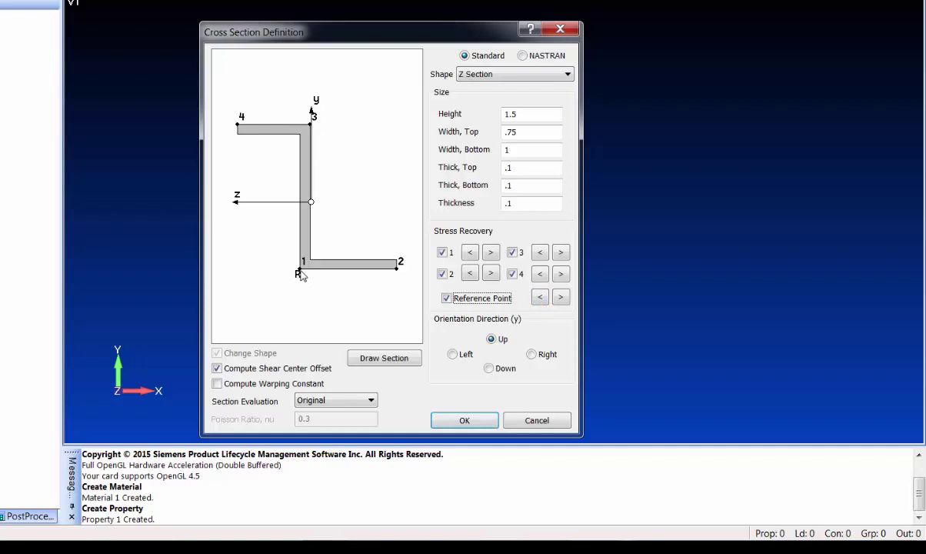
click(560, 297)
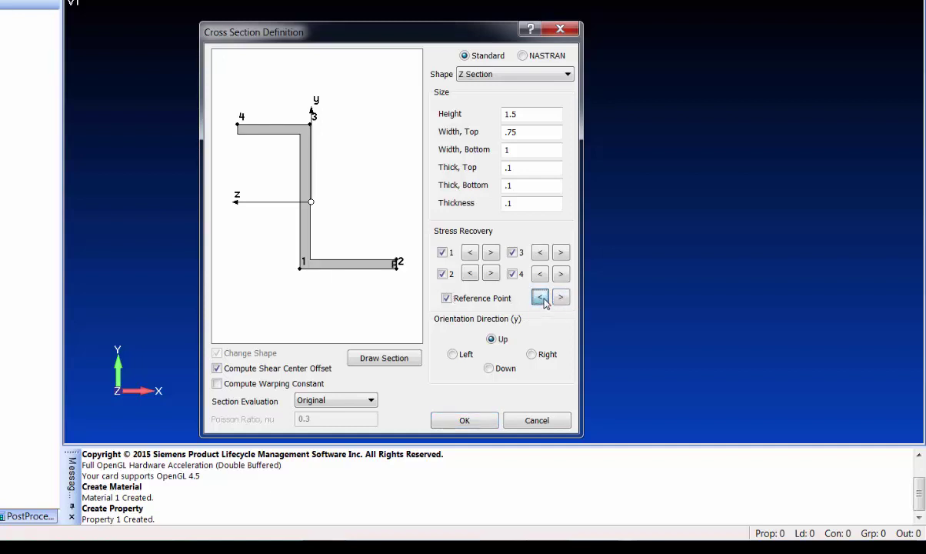
click(543, 298)
click(543, 298)
click(560, 298)
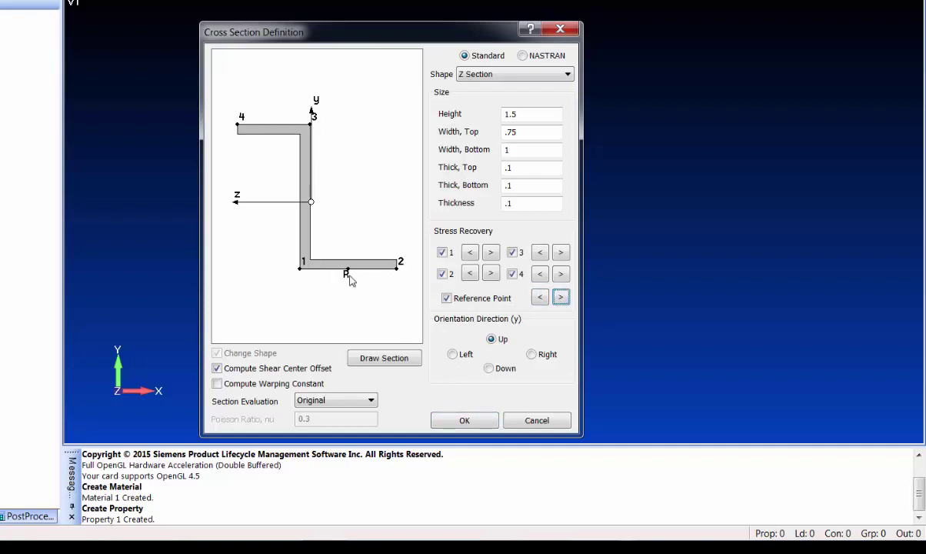
click(484, 422)
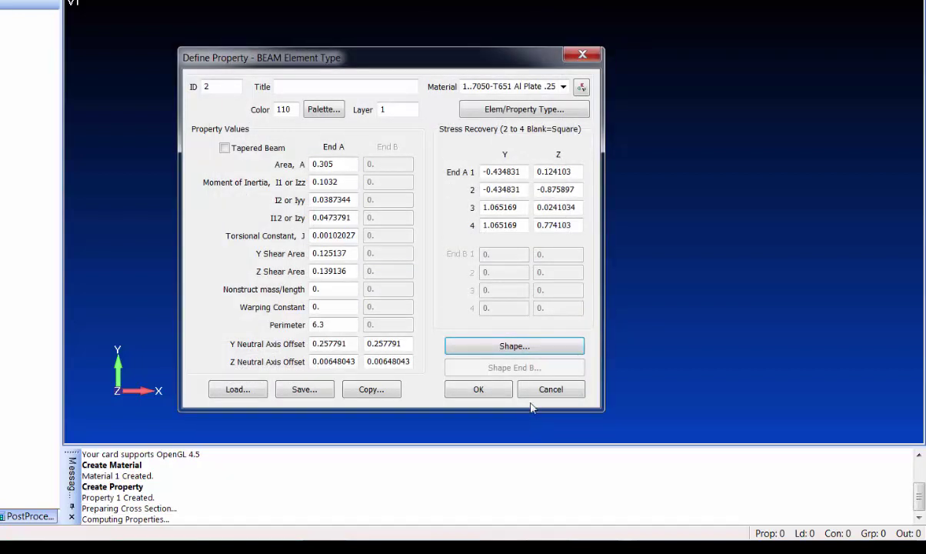
Step: Title the beam property Z-Stiffener, save it, and finish creating properties
click(325, 86)
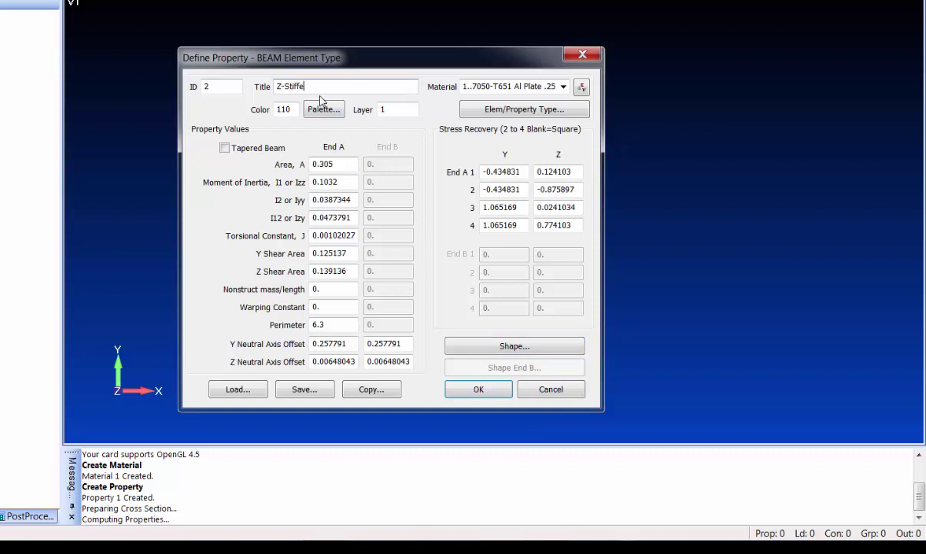
text(Z-Stiffener)
key(Return)
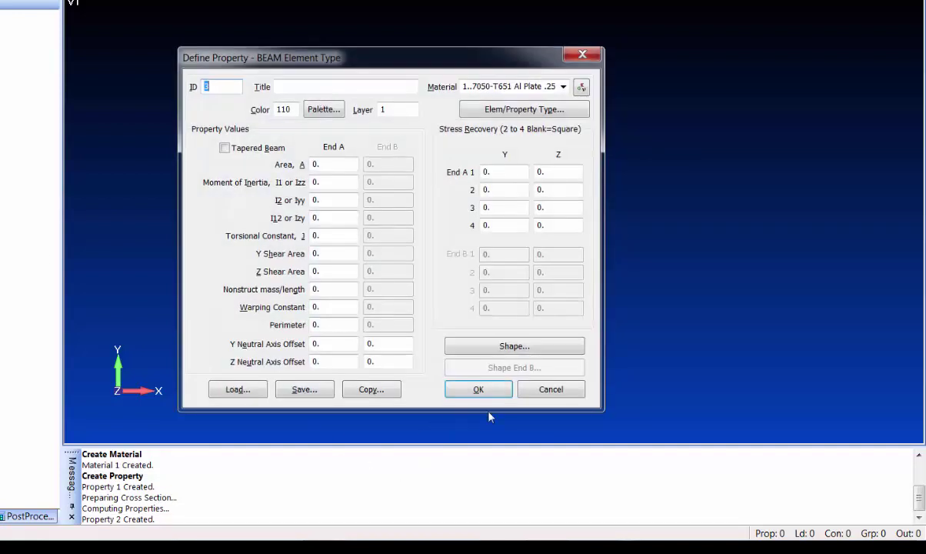
click(548, 390)
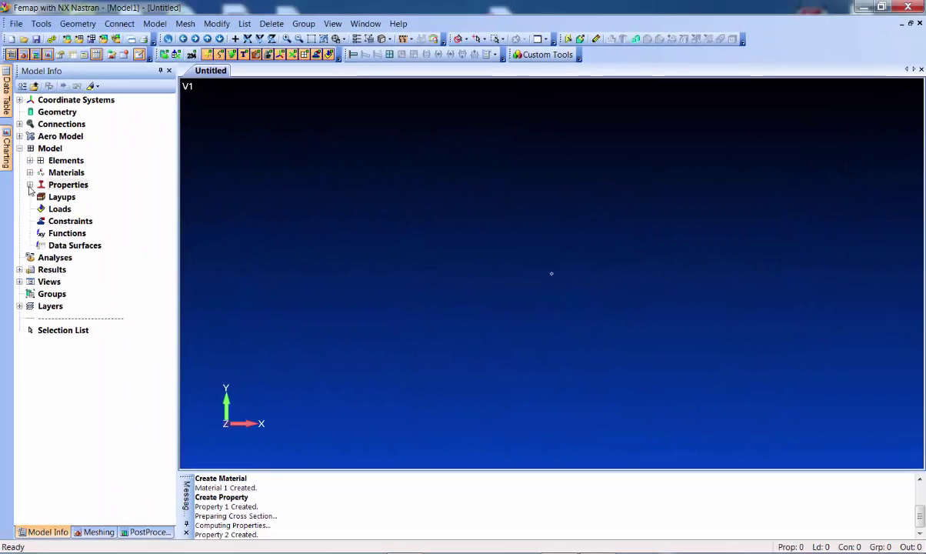
Step: Rename the plate property in the model tree as Shell
click(98, 198)
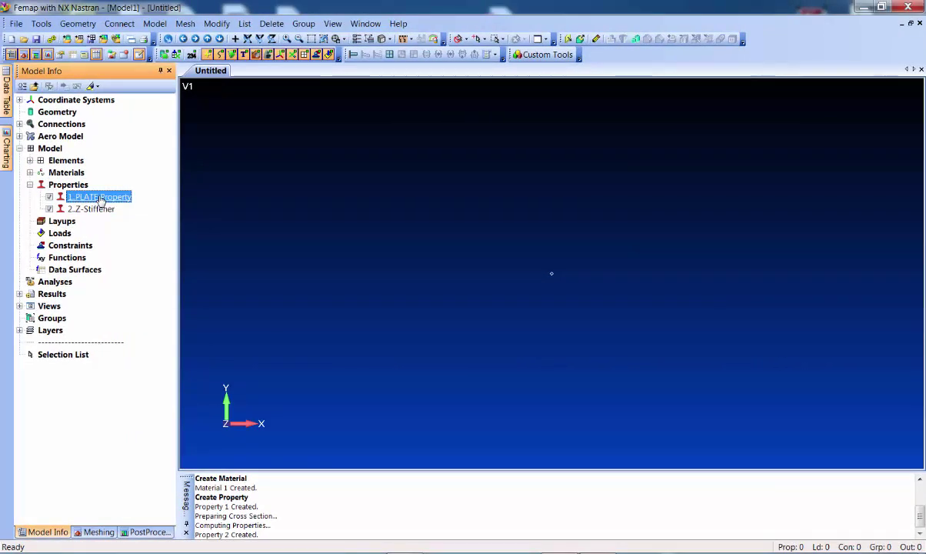
click(99, 197)
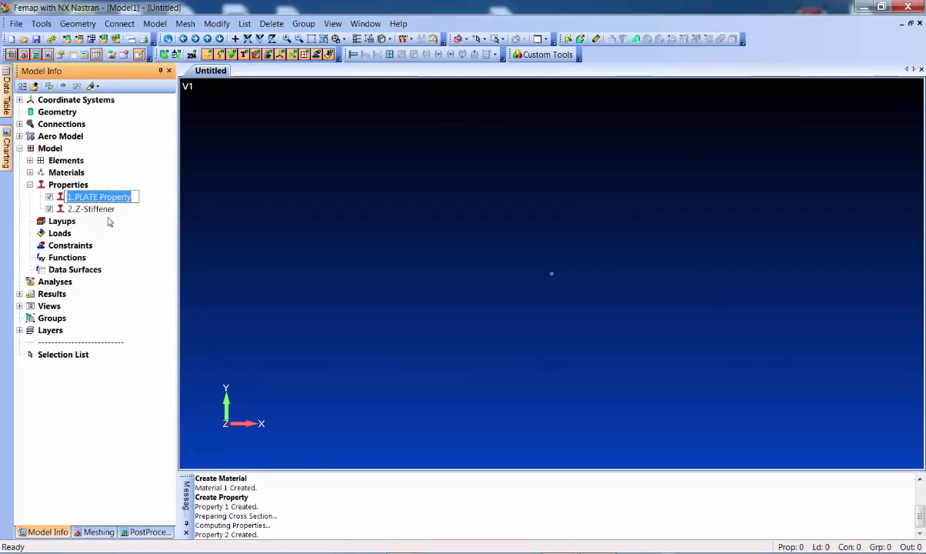
text(She)
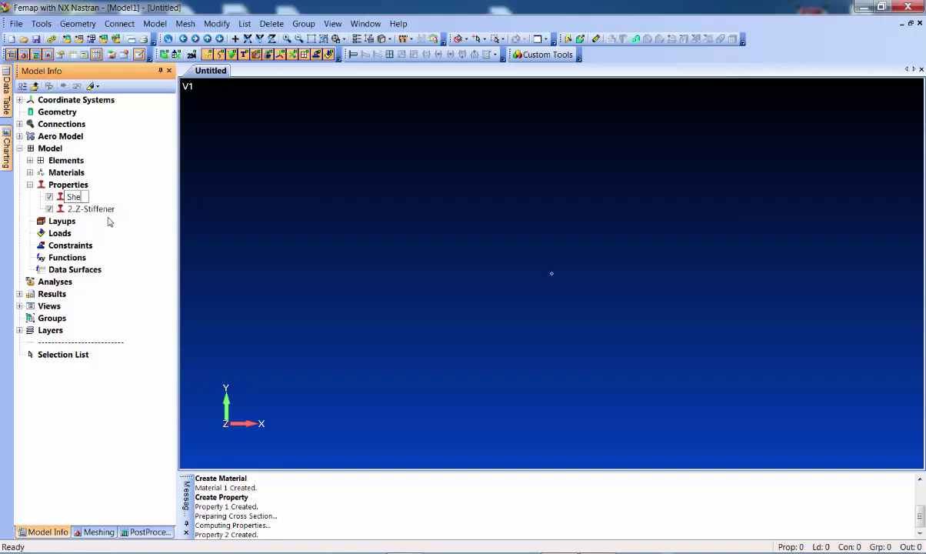
text(ll)
key(Return)
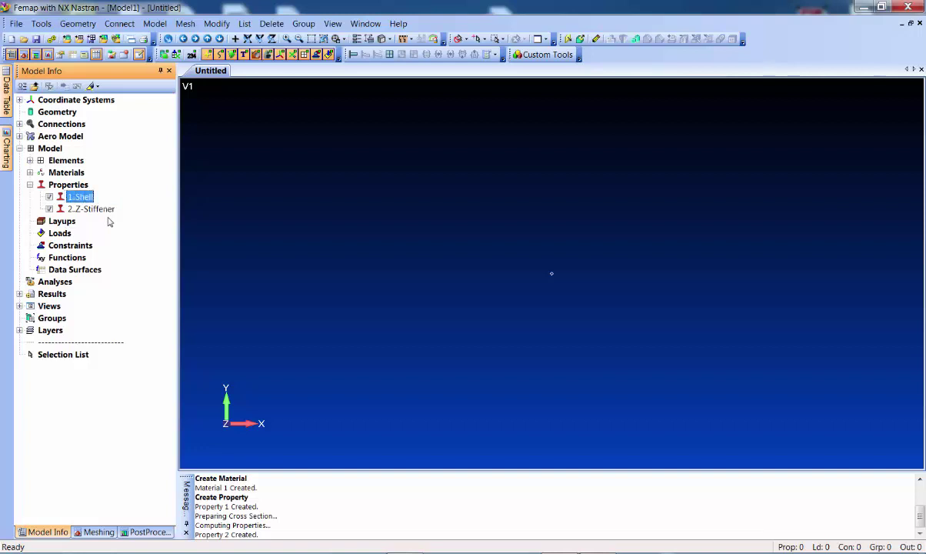
click(343, 244)
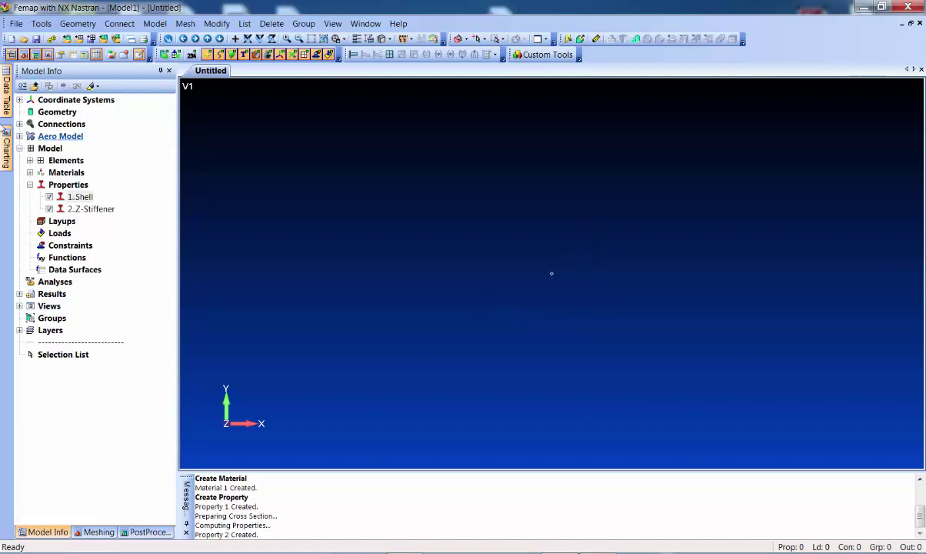
Step: Start a mesh between corners using the Shell property and the Basic Cylindrical coordinate system
click(185, 23)
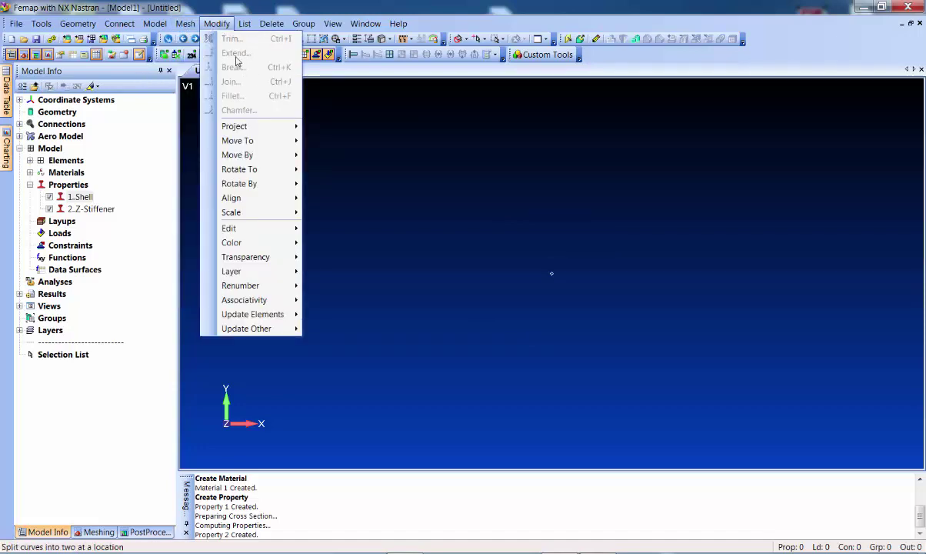
click(210, 85)
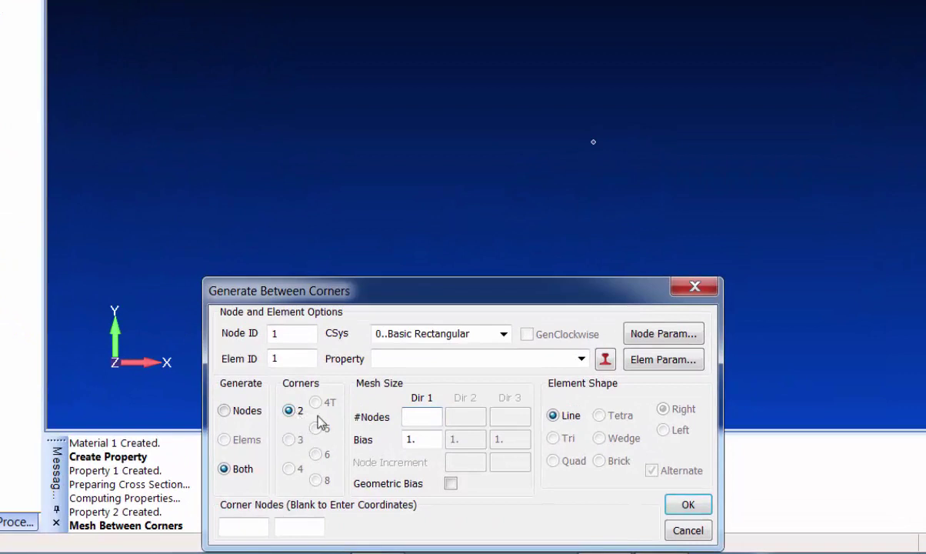
click(581, 358)
click(497, 376)
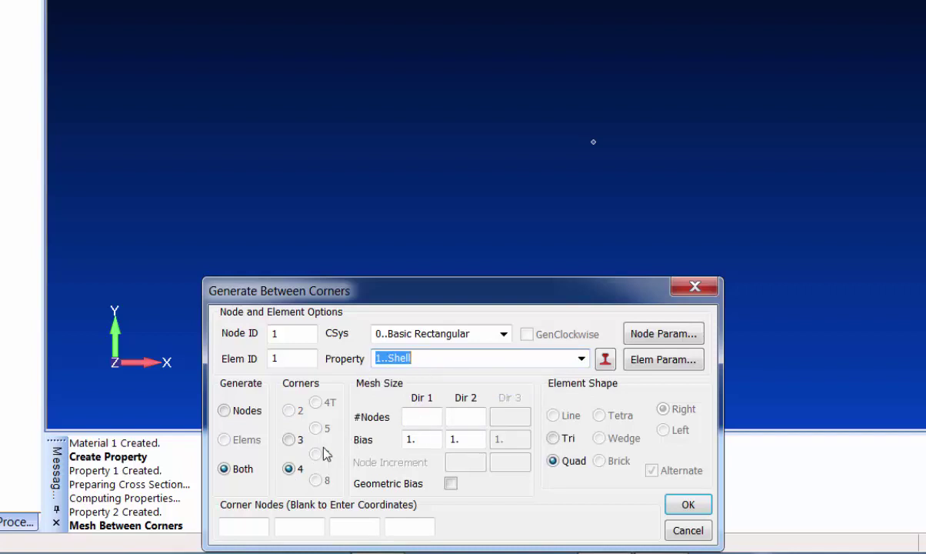
click(506, 333)
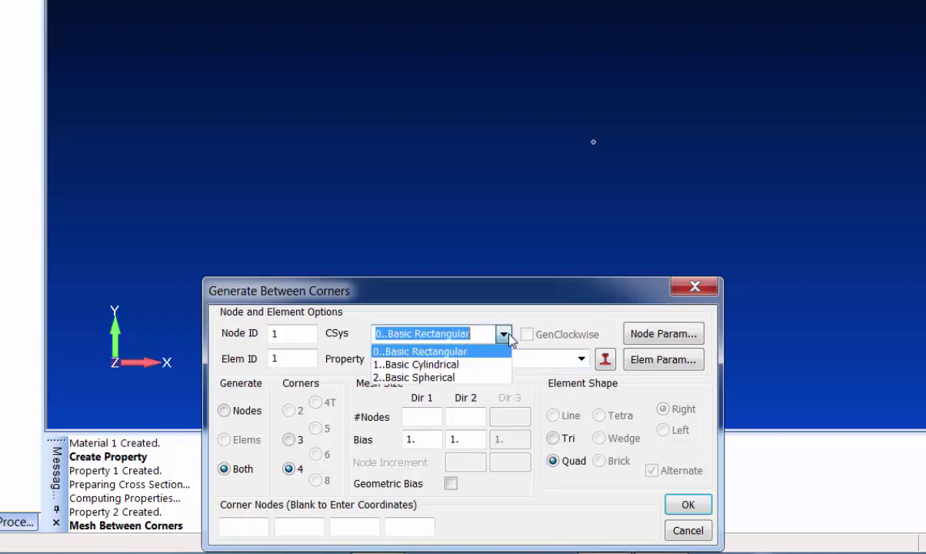
click(477, 365)
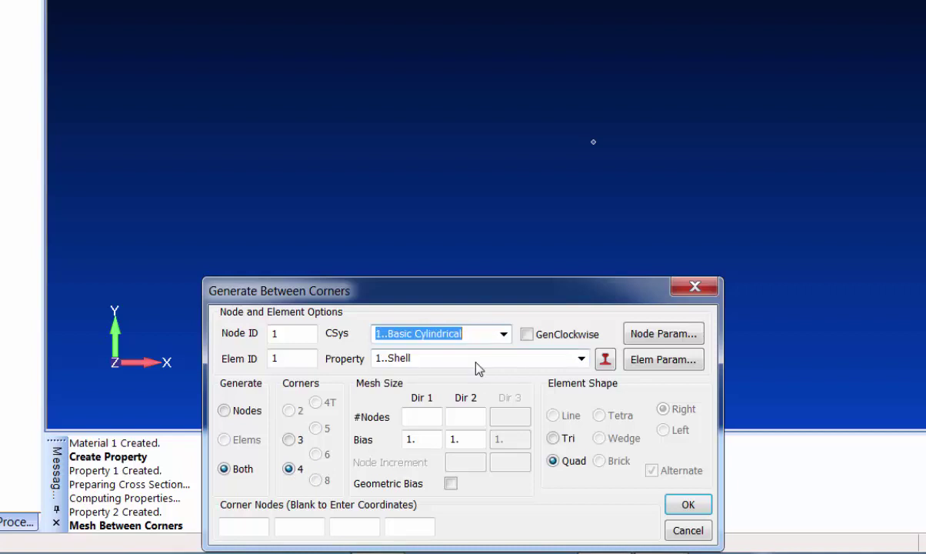
Step: Set the mesh size to 3 nodes in the first direction and 12 in the second, and accept the mesh settings
click(426, 416)
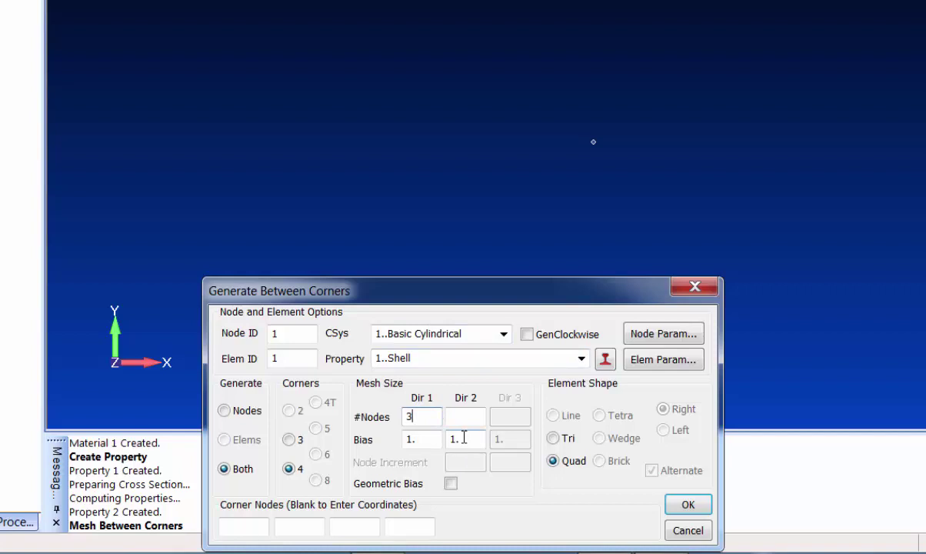
key(Tab)
text(12)
key(Return)
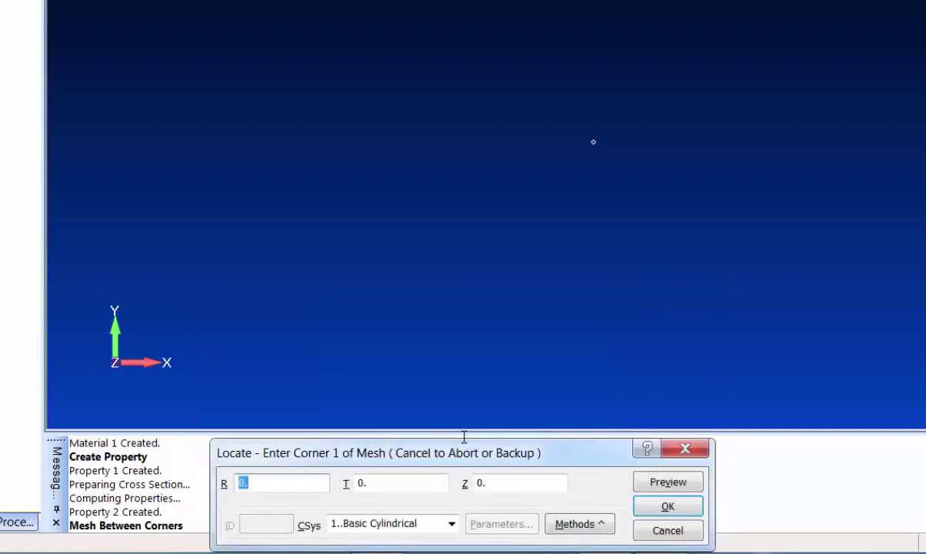
Step: Place mesh corner 1 at R 12, T 0, Z 0 and corner 2 at R 12, T 45, Z 0
text(12)
key(Tab)
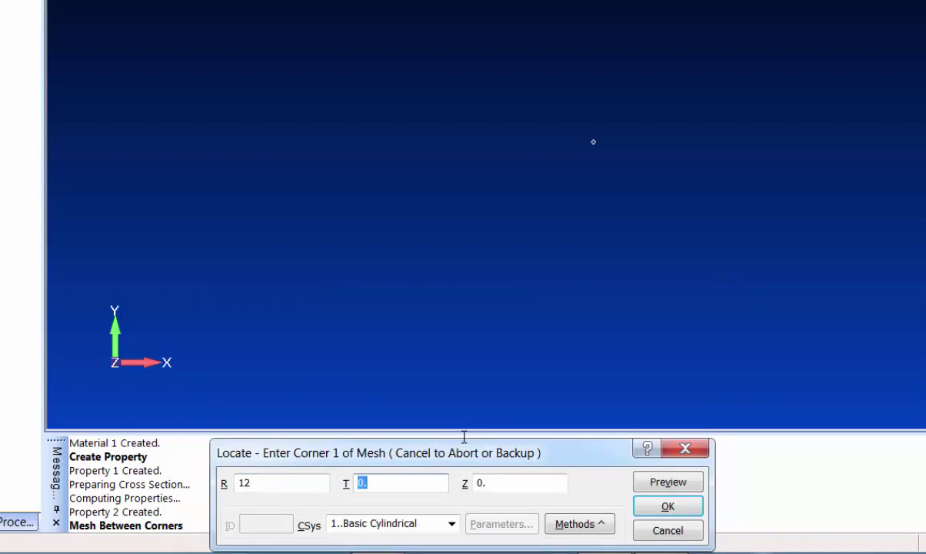
key(shift+Tab)
key(Tab)
key(Return)
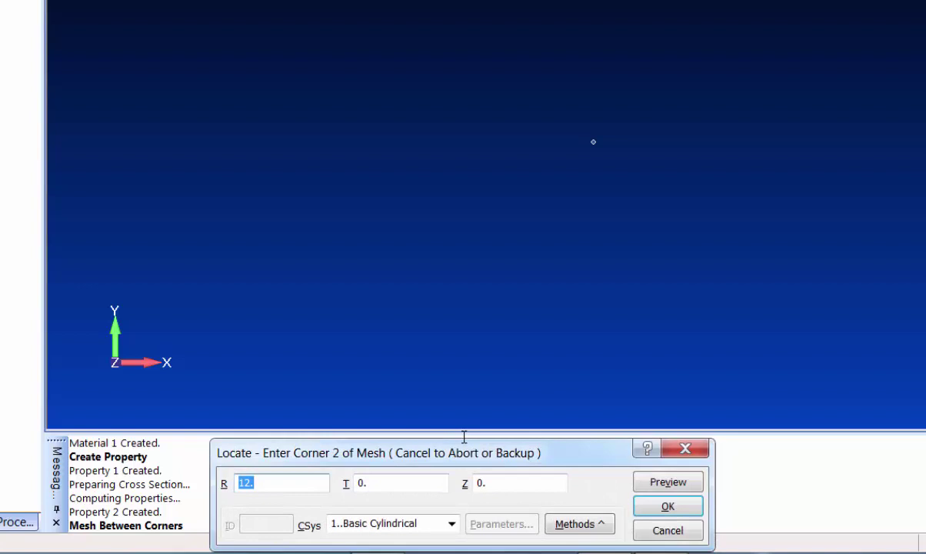
key(Tab)
text(45)
key(Return)
Step: Place mesh corner 3 at R 12, T 45, Z 24 and corner 4 at R 12, T 0, Z 24 to generate the shell mesh
key(Tab)
key(Tab)
text(2)
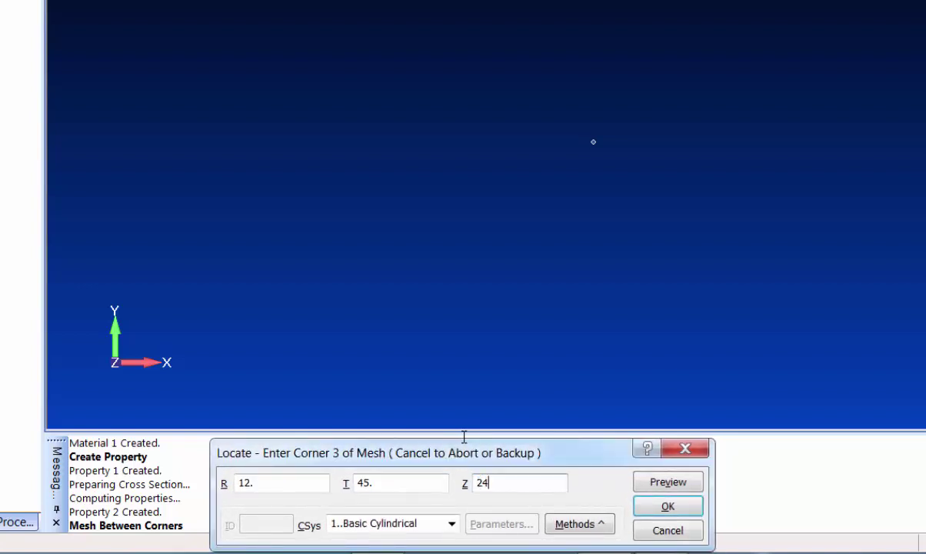
key(Return)
key(Tab)
text(8)
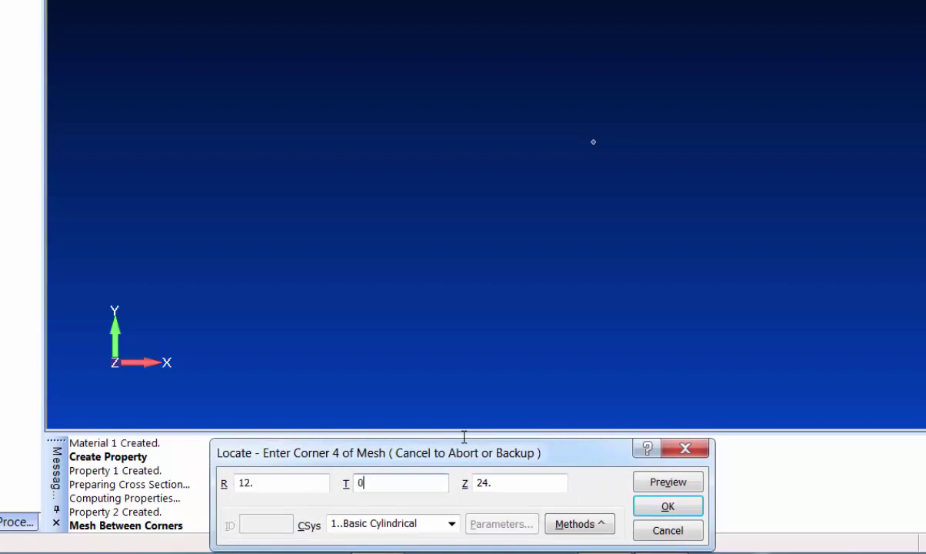
key(Return)
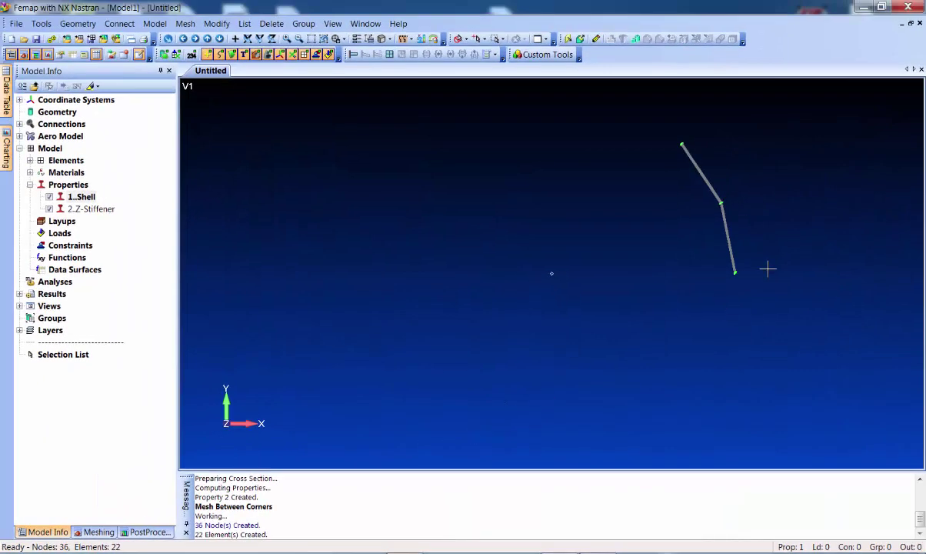
Step: Start creating elements with the Z-Stiffener property and switch the element type from Plate to Beam
middle_drag(764, 267, 605, 278)
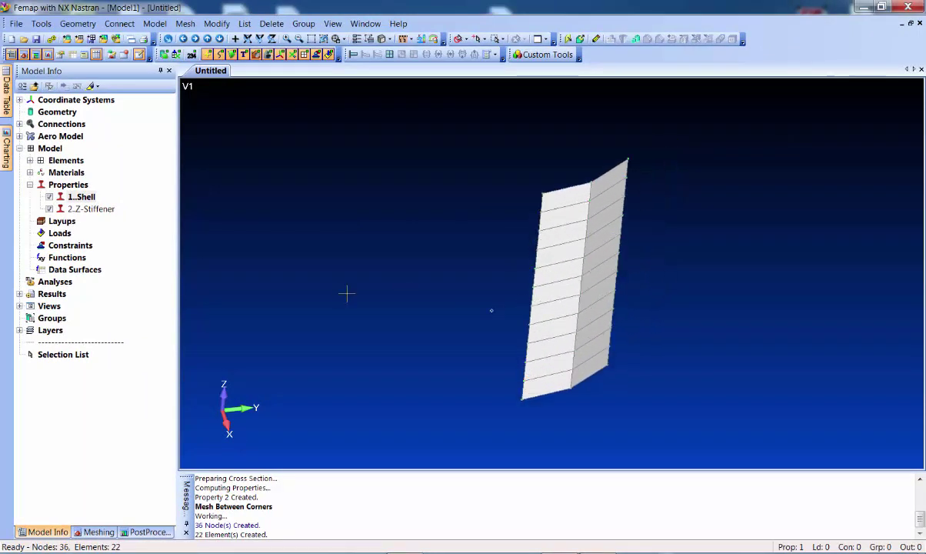
click(90, 208)
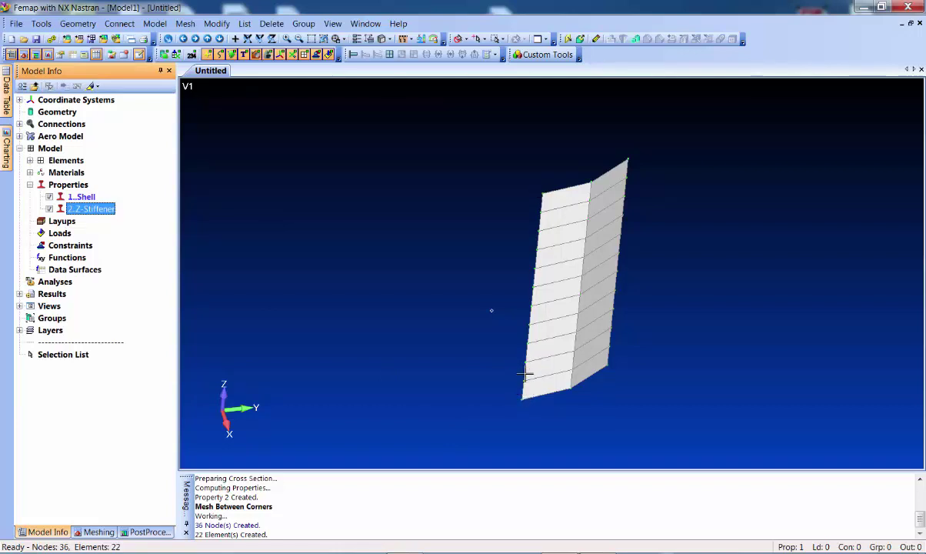
key(ctrl+e)
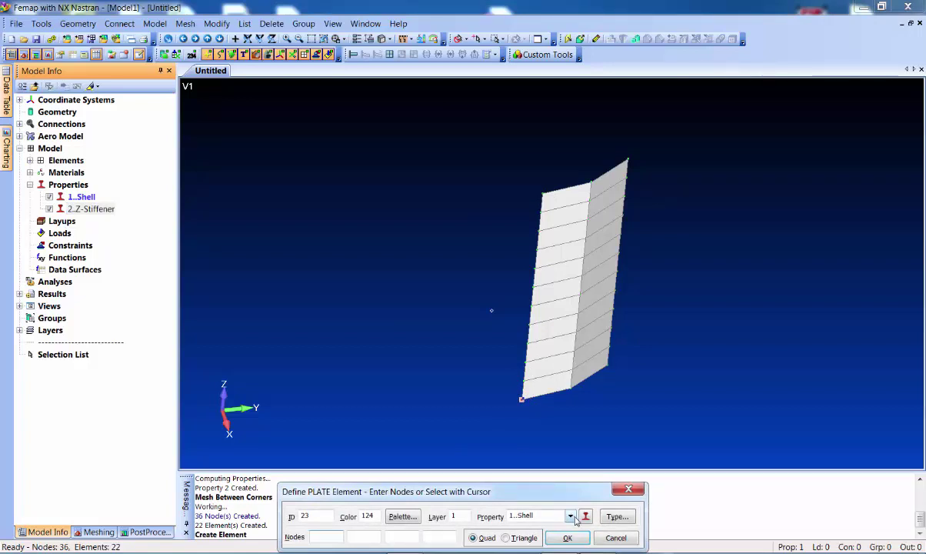
click(540, 517)
click(548, 536)
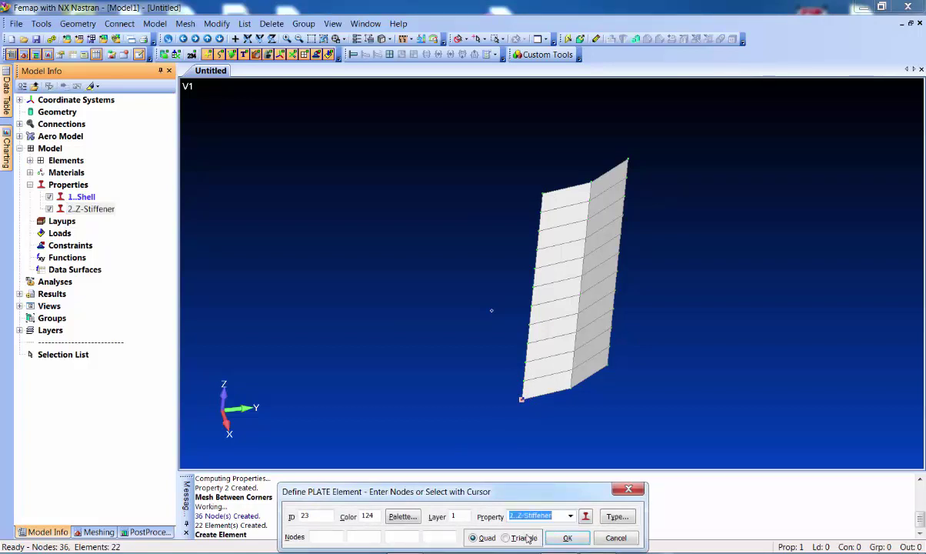
click(617, 516)
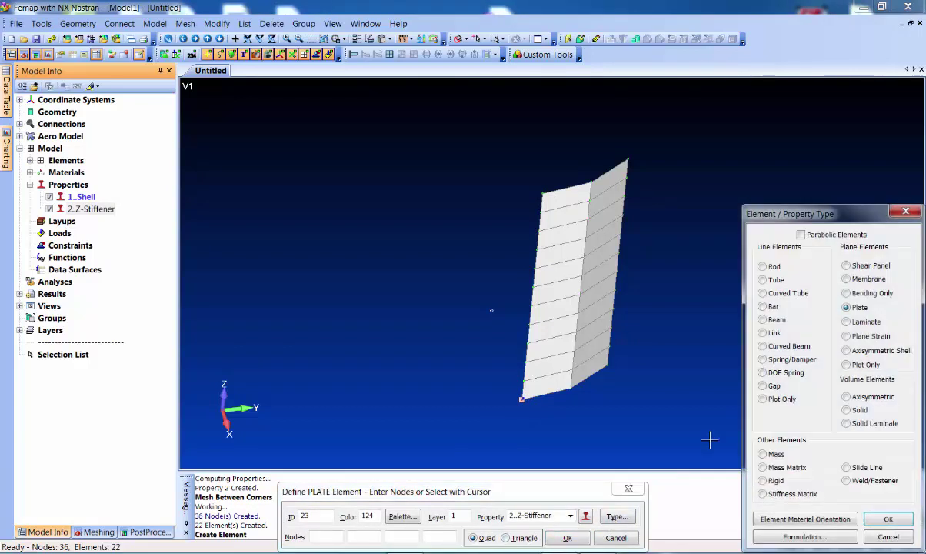
click(887, 518)
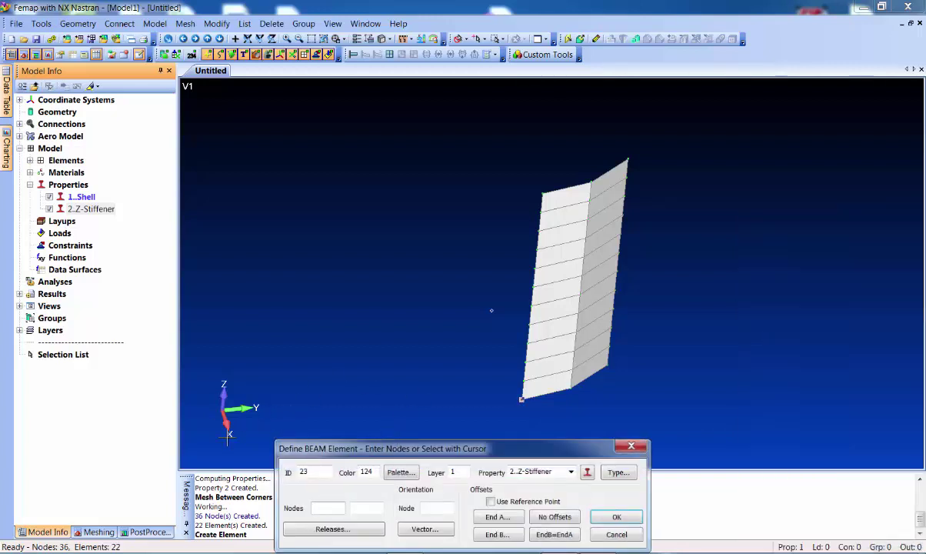
Step: Open the beam orientation vector definition and switch its coordinate system to Basic Rectangular
click(423, 529)
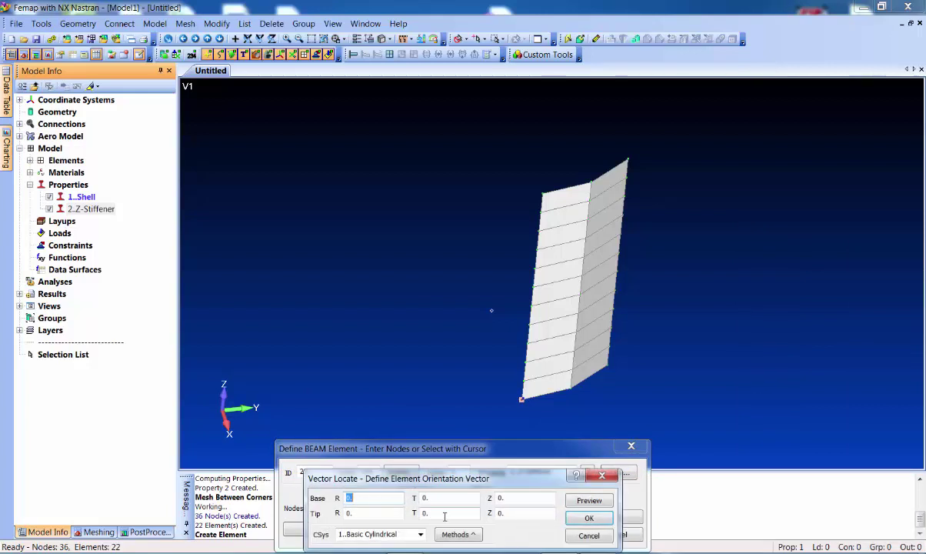
click(465, 533)
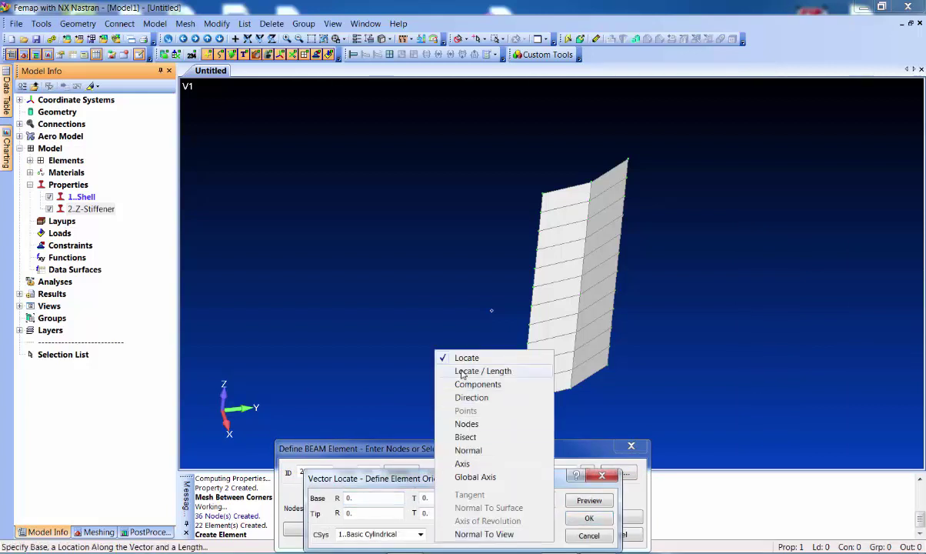
click(439, 353)
click(422, 534)
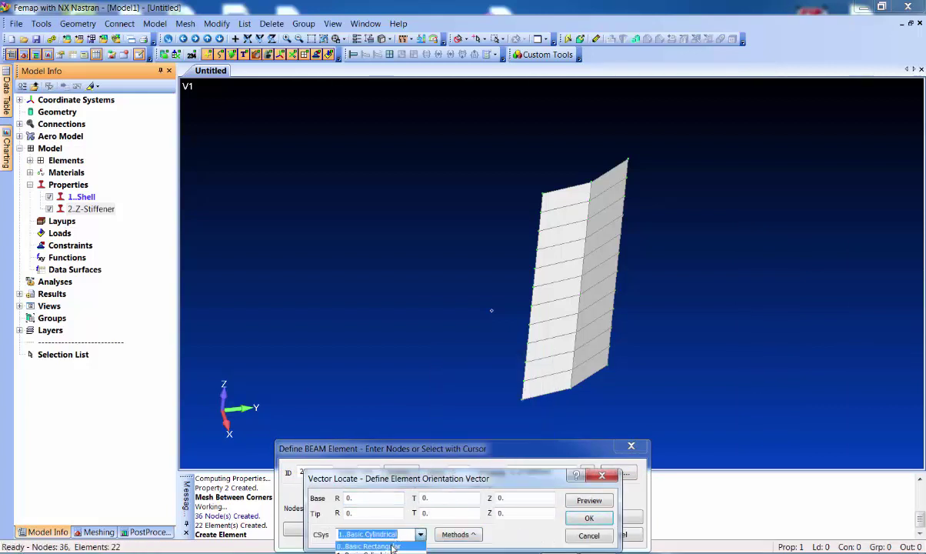
click(400, 544)
click(459, 532)
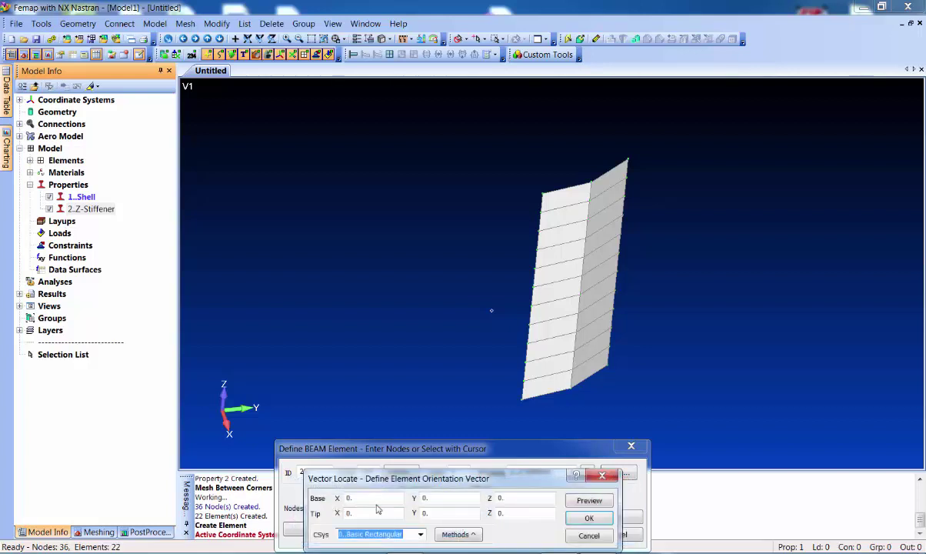
Step: Define the beam orientation vector along X, with its base at 0, 0, 0 and its tip at 1, 0, 0
click(376, 499)
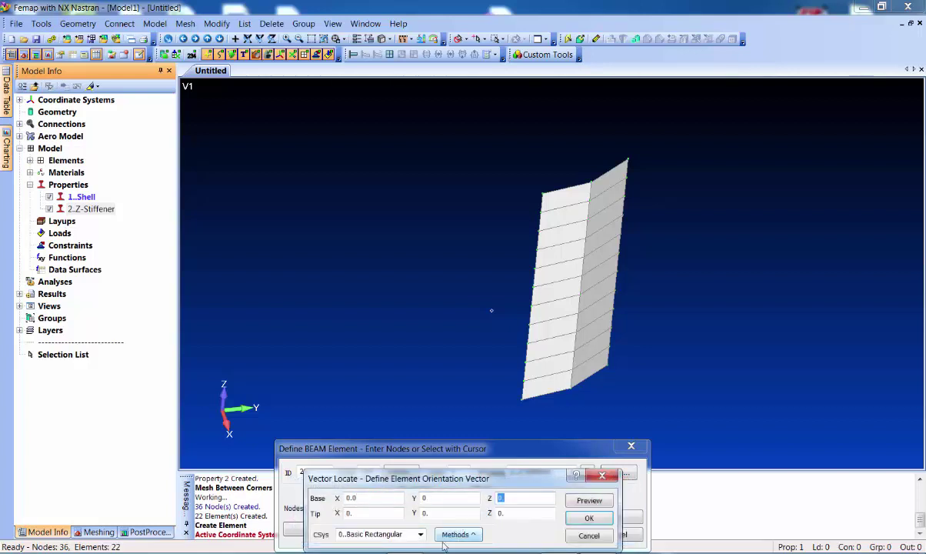
key(Tab)
key(Tab)
key(Tab)
click(589, 500)
middle_drag(442, 362, 500, 310)
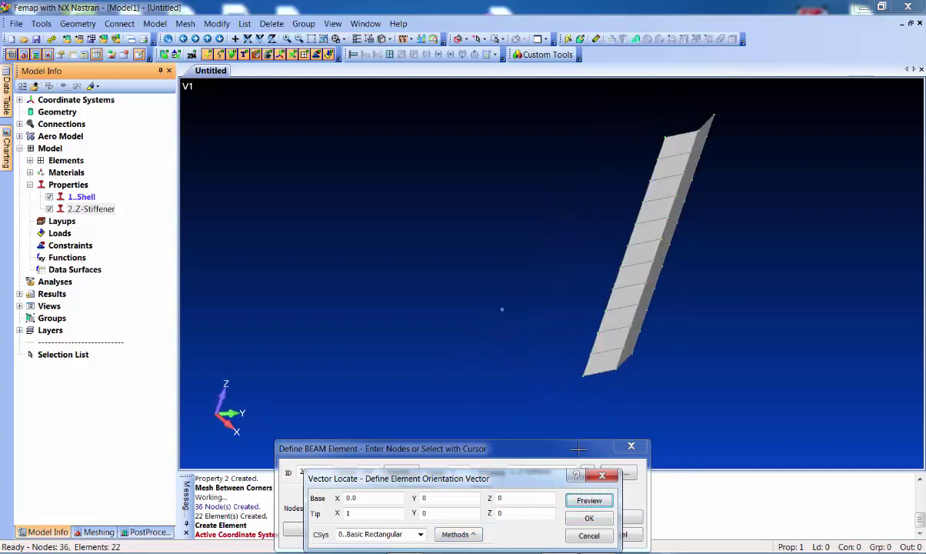
click(603, 520)
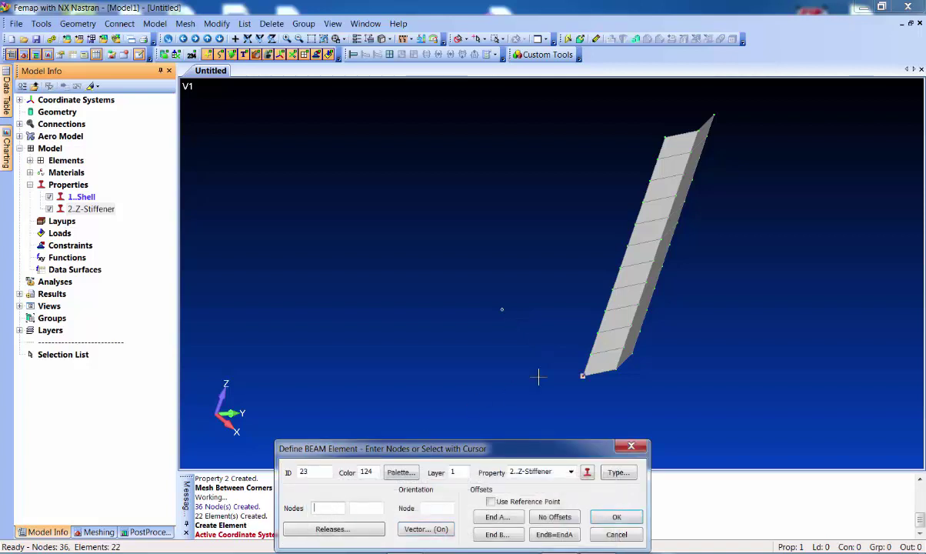
Step: Create Z-Stiffener beam elements between successive nodes along the shell's entire long edge at T 0, and finish creating elements
click(552, 351)
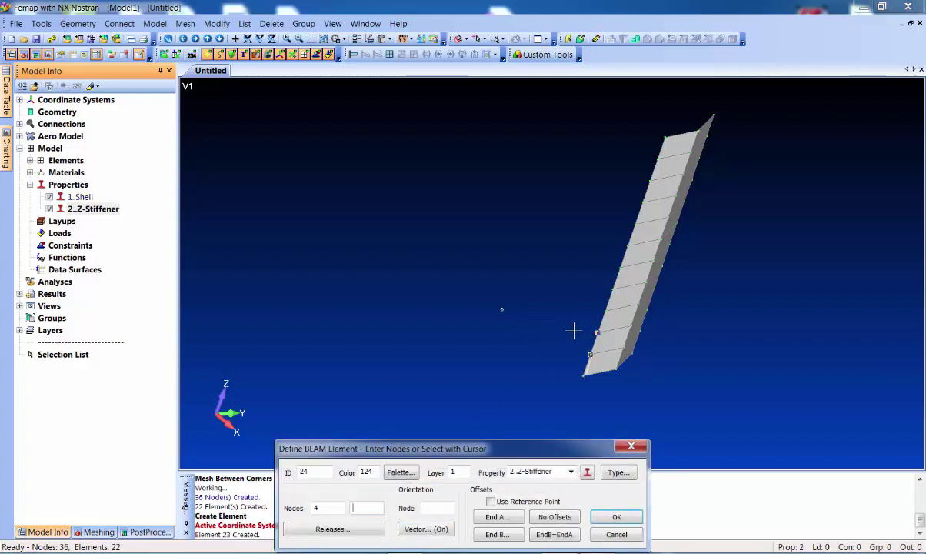
click(577, 332)
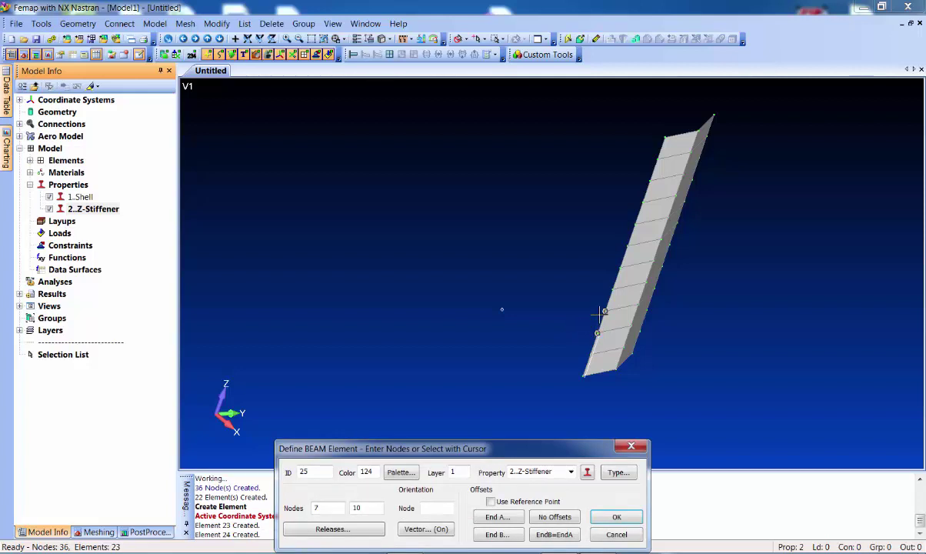
click(595, 518)
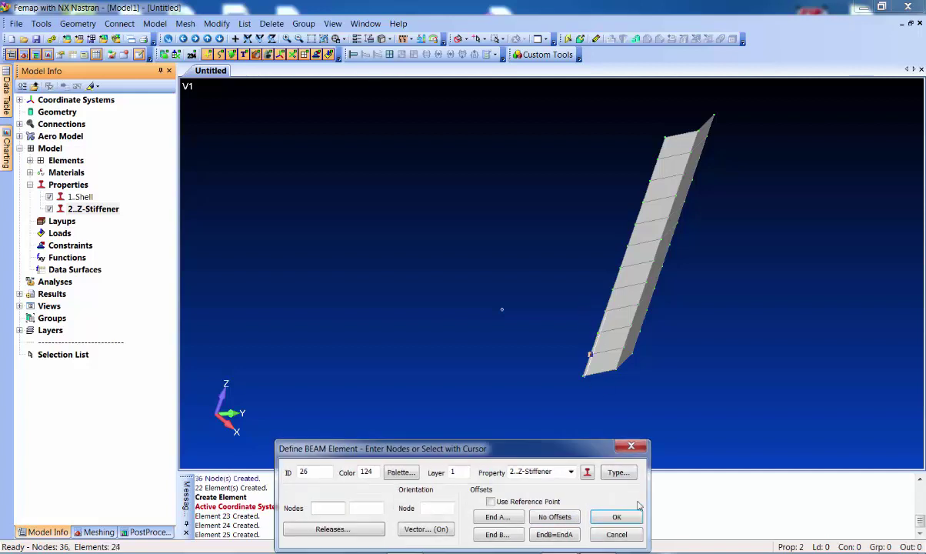
click(599, 302)
click(602, 288)
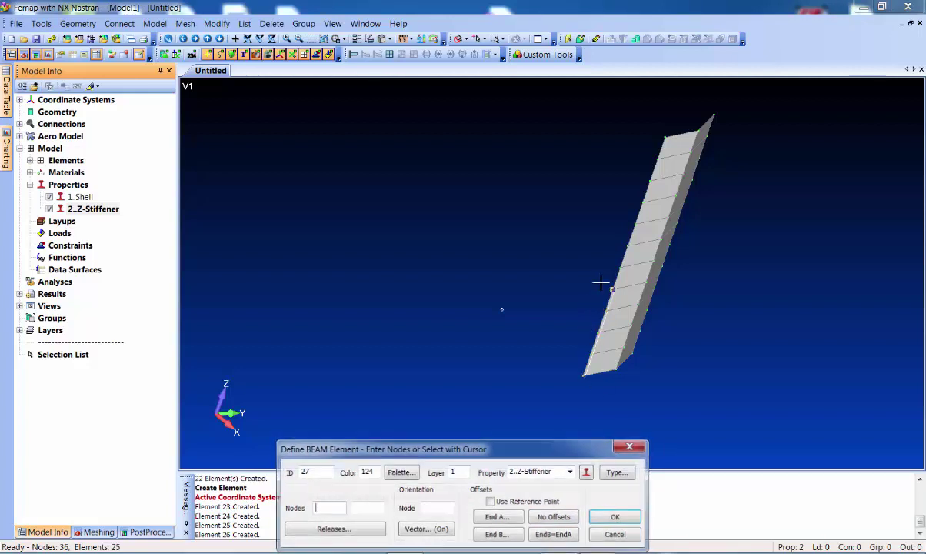
click(600, 279)
click(610, 262)
click(612, 249)
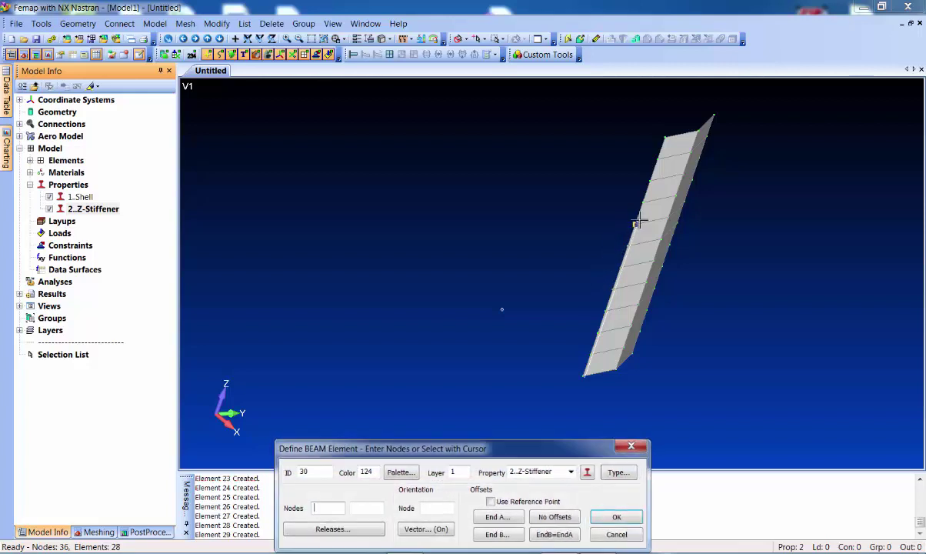
click(627, 224)
click(640, 199)
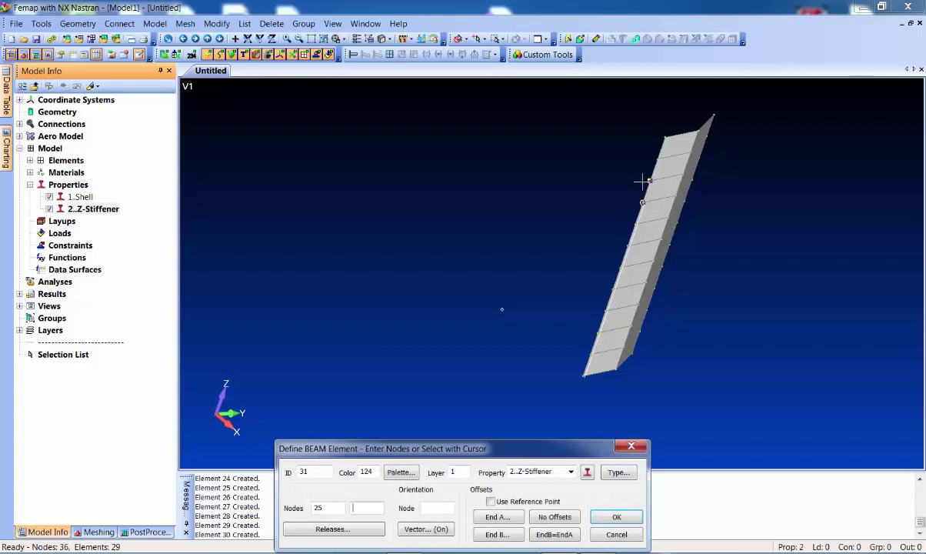
click(648, 180)
click(651, 160)
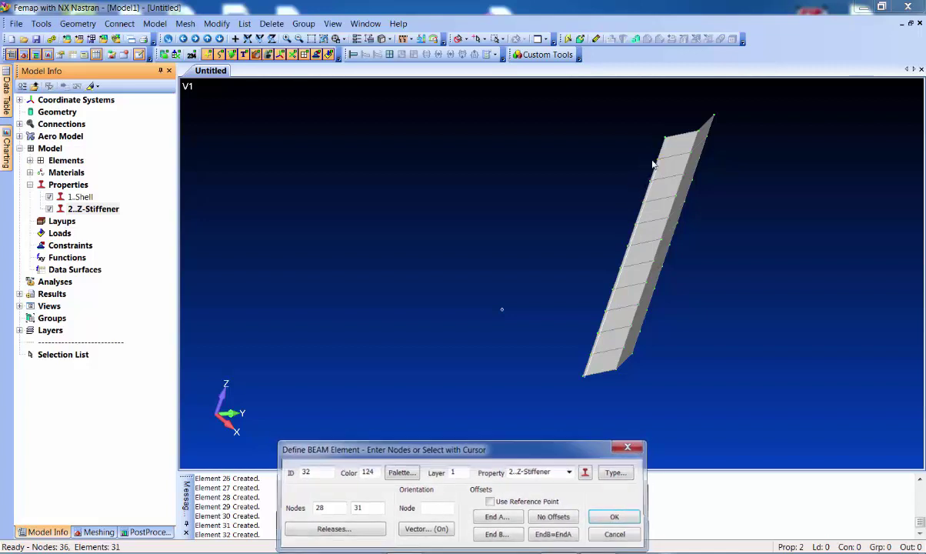
click(666, 140)
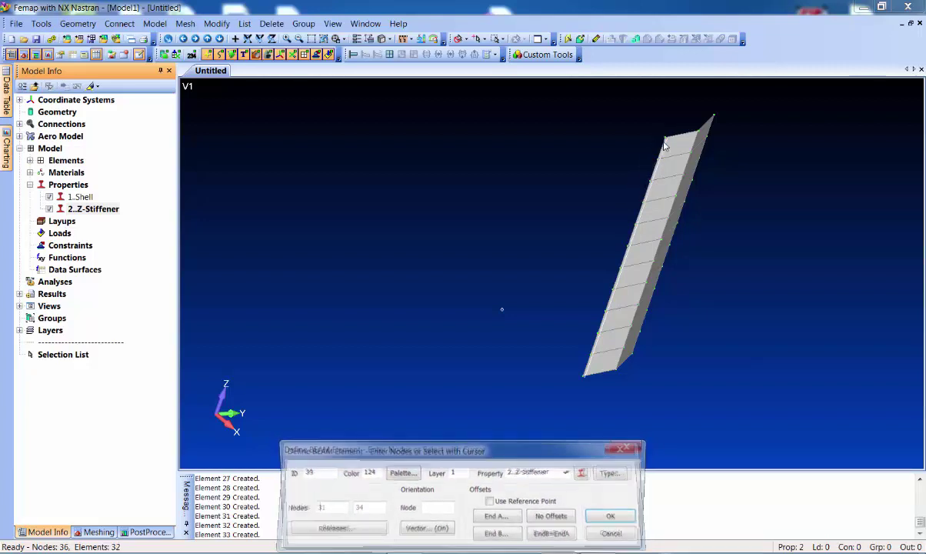
click(616, 534)
Step: Display the elements with their thickness and beam cross section in the view
middle_drag(538, 285, 515, 303)
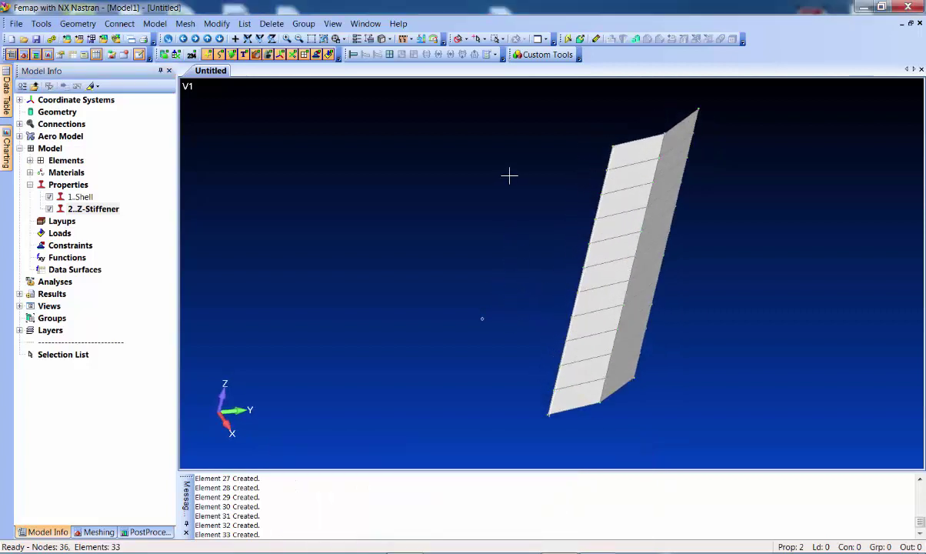
click(382, 39)
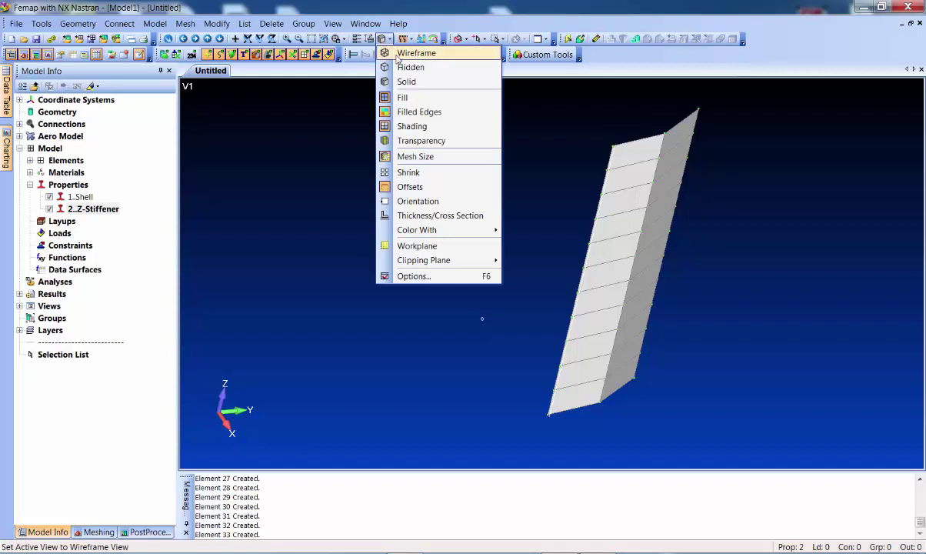
click(431, 216)
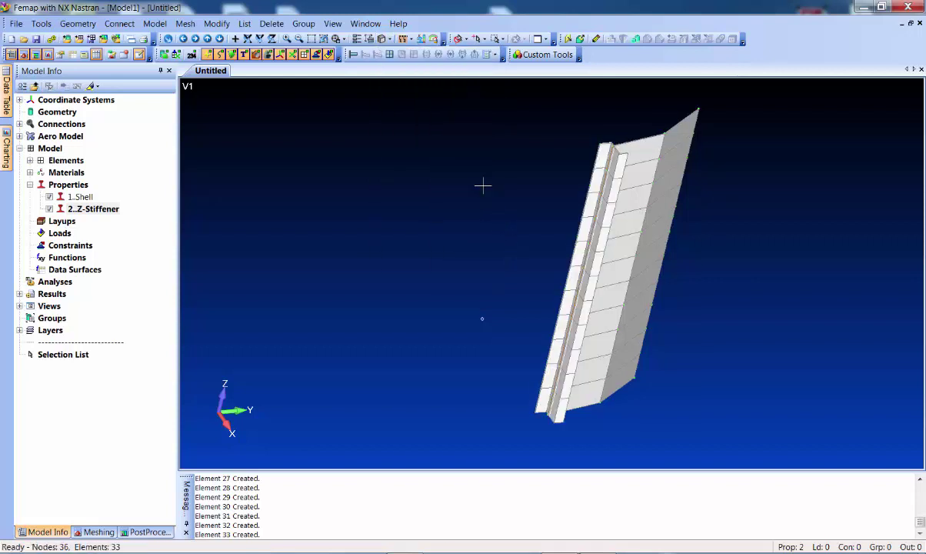
middle_drag(482, 185, 436, 171)
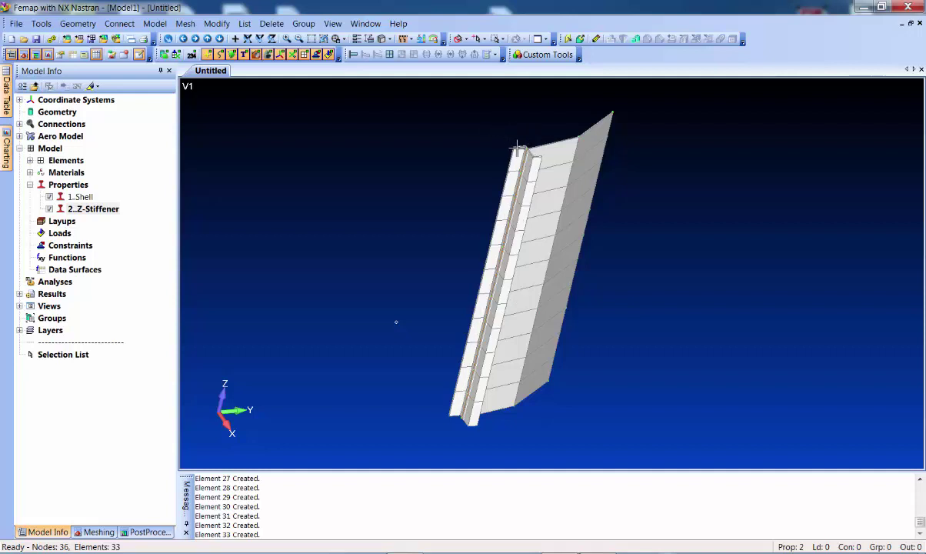
Step: Update the line element offsets for all elements, moving both ends of the stiffener beams to the reference point
click(217, 23)
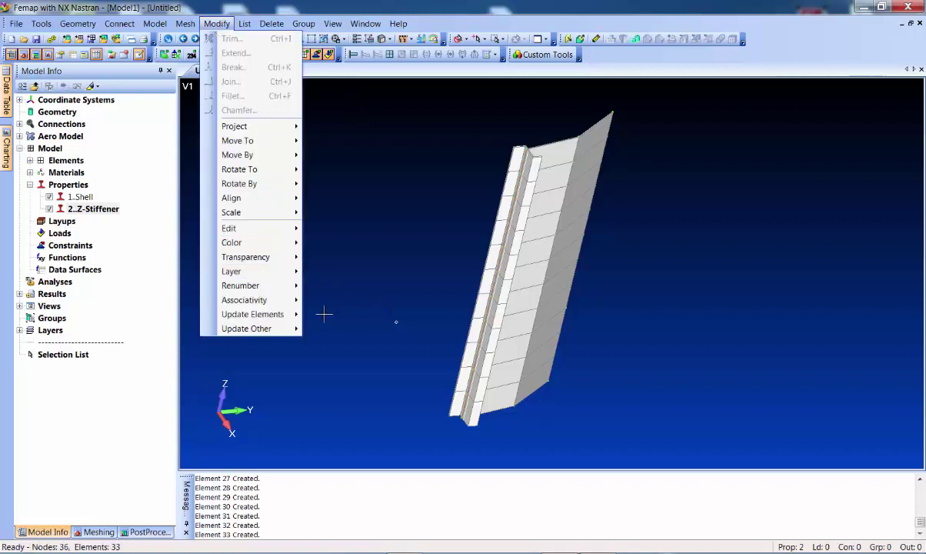
mouse_move(279, 312)
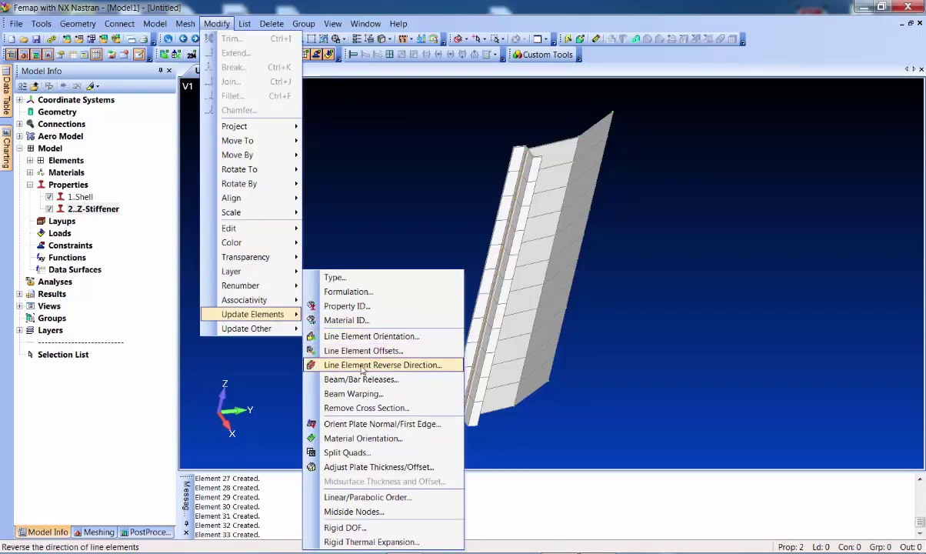
click(357, 350)
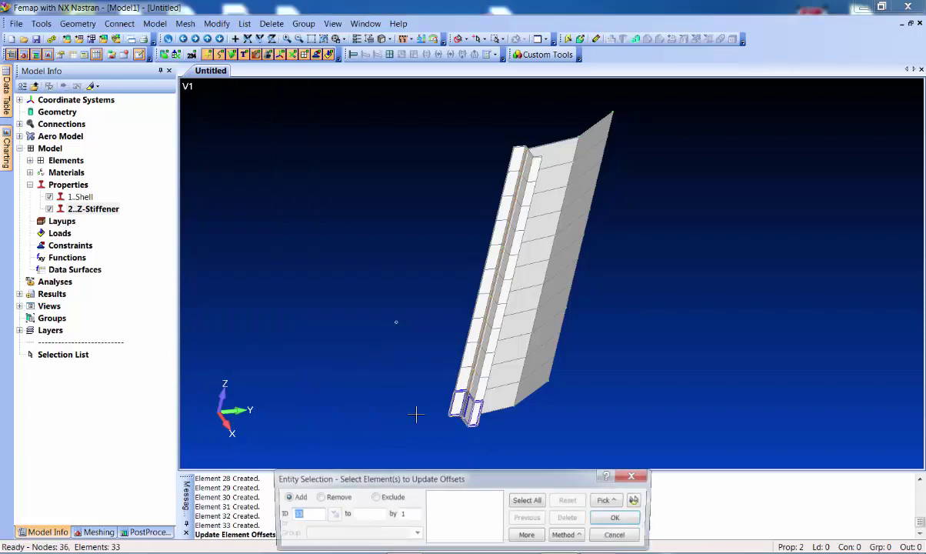
click(527, 501)
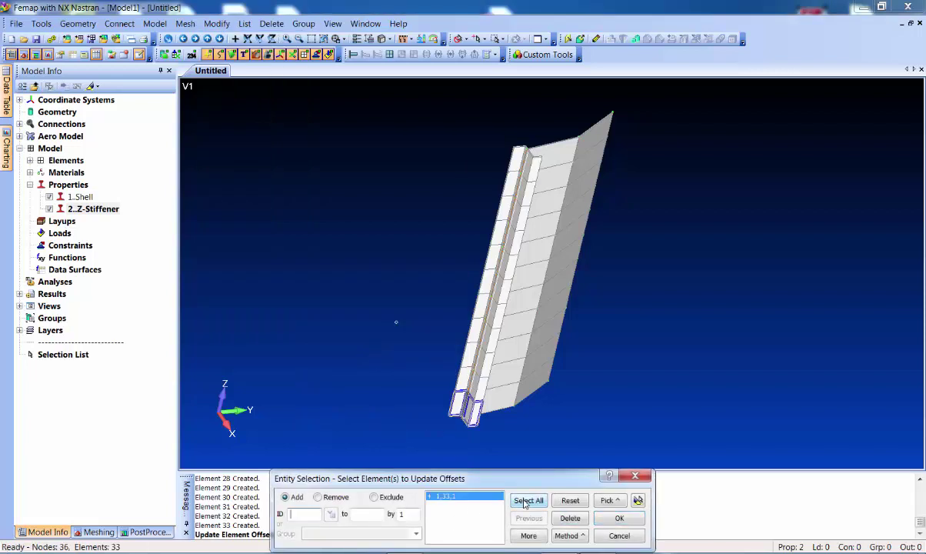
click(620, 518)
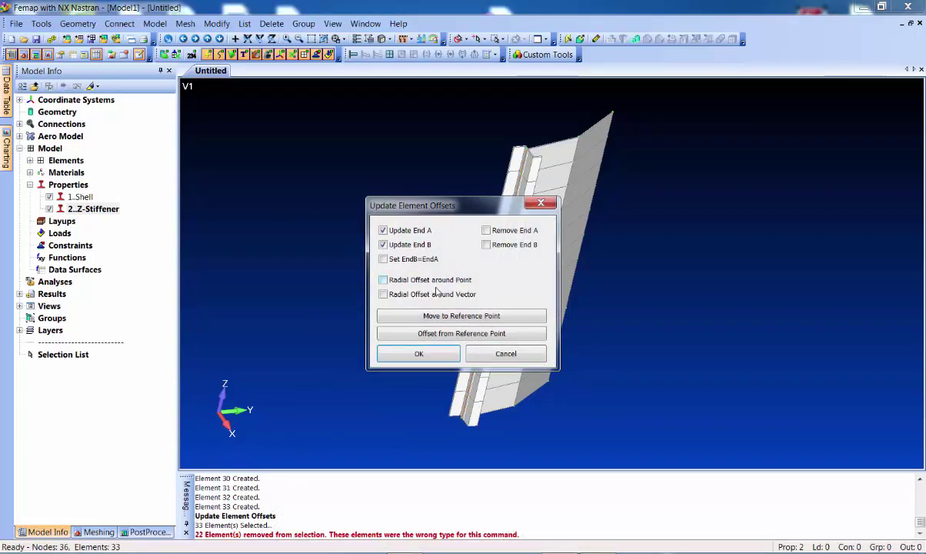
click(442, 317)
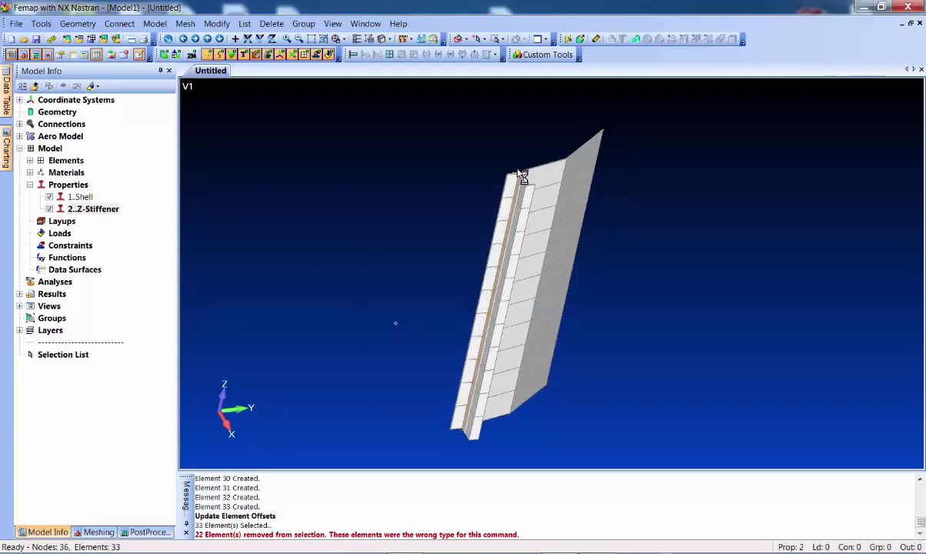
Step: Examine how the offset Z-stiffener sits against the shell edge, close up and over its full length
scroll(487, 132, up, 5)
scroll(517, 327, down, 3)
scroll(495, 224, up, 3)
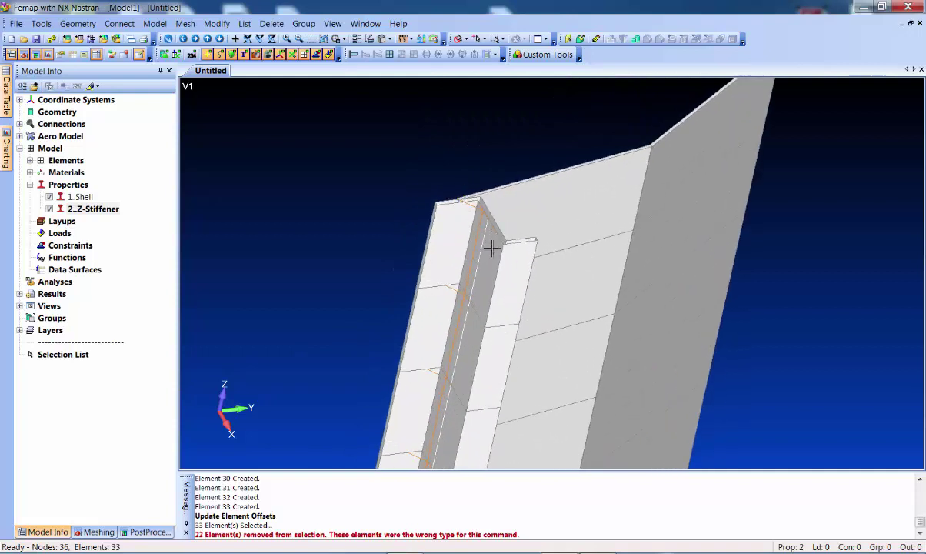
scroll(493, 250, down, 2)
scroll(630, 321, down, 5)
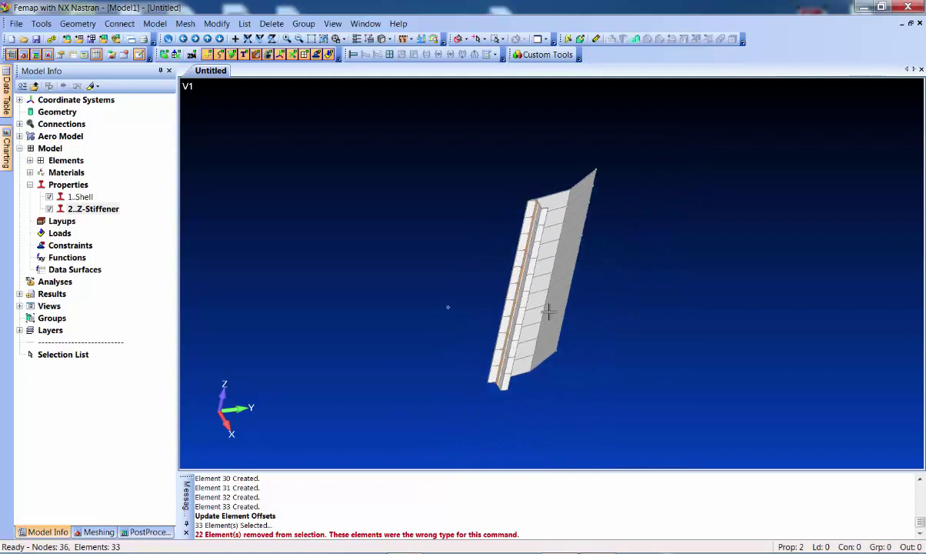
scroll(534, 340, up, 2)
middle_drag(468, 264, 466, 218)
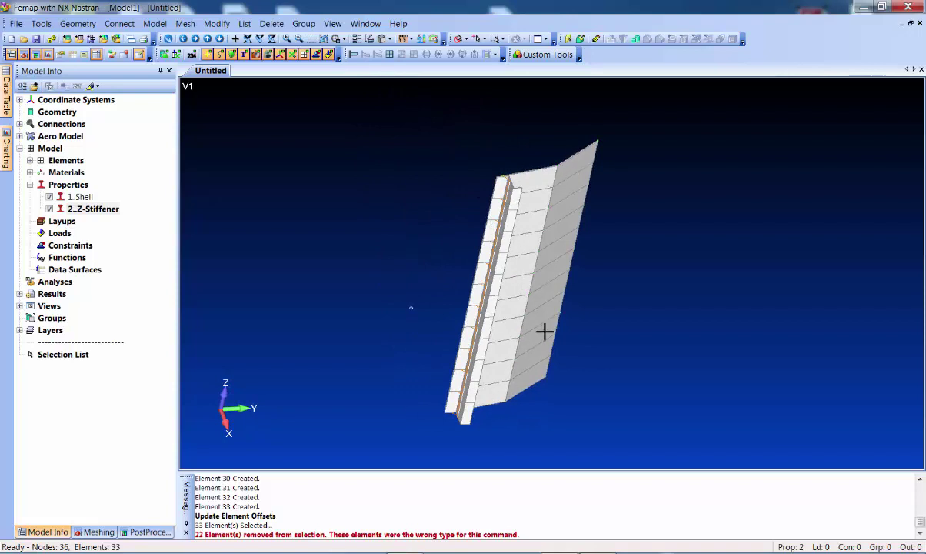
Step: Split both lengthwise columns of shell elements in half, using one equal split across each column's upper edge
click(181, 26)
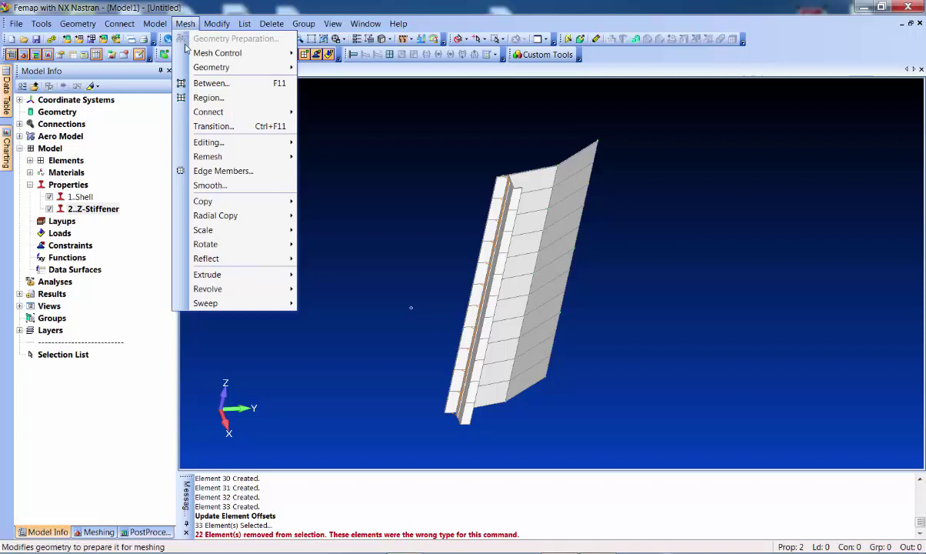
mouse_move(220, 148)
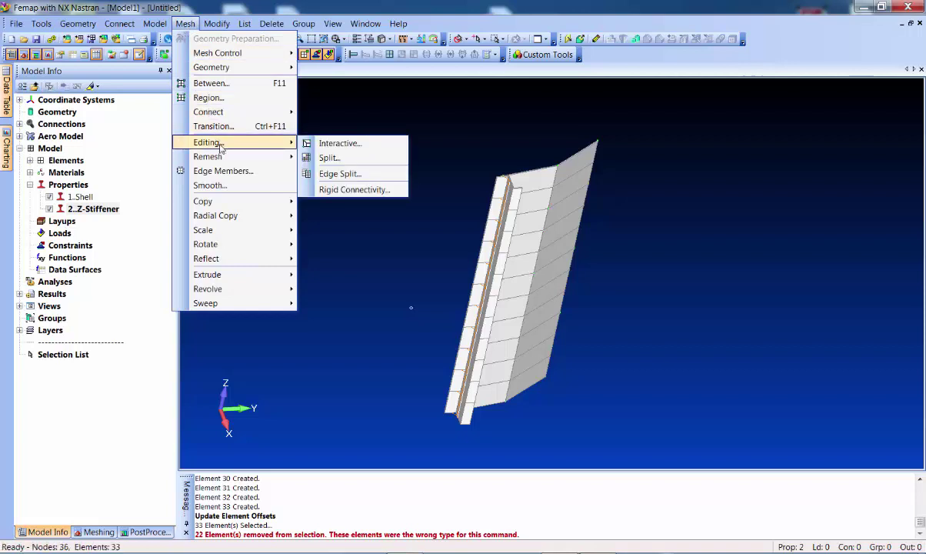
click(343, 176)
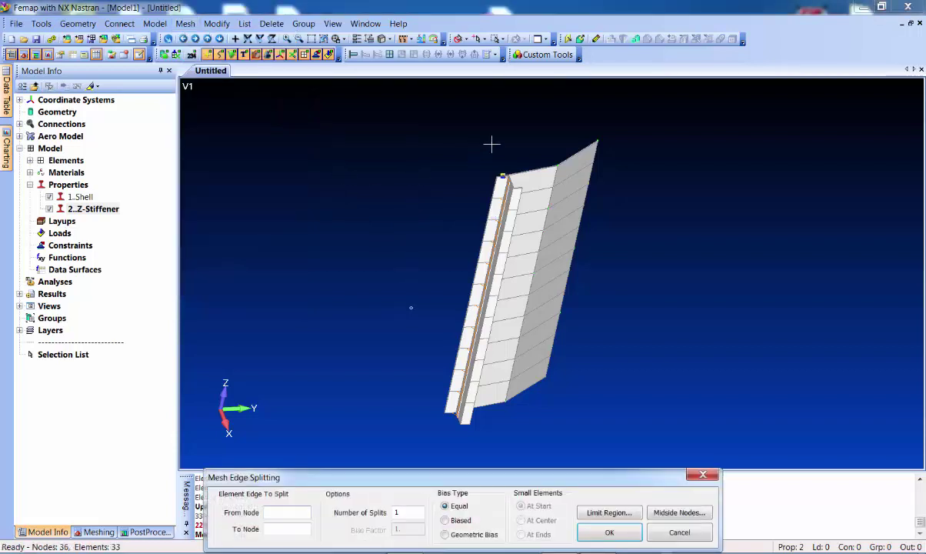
click(492, 144)
click(542, 143)
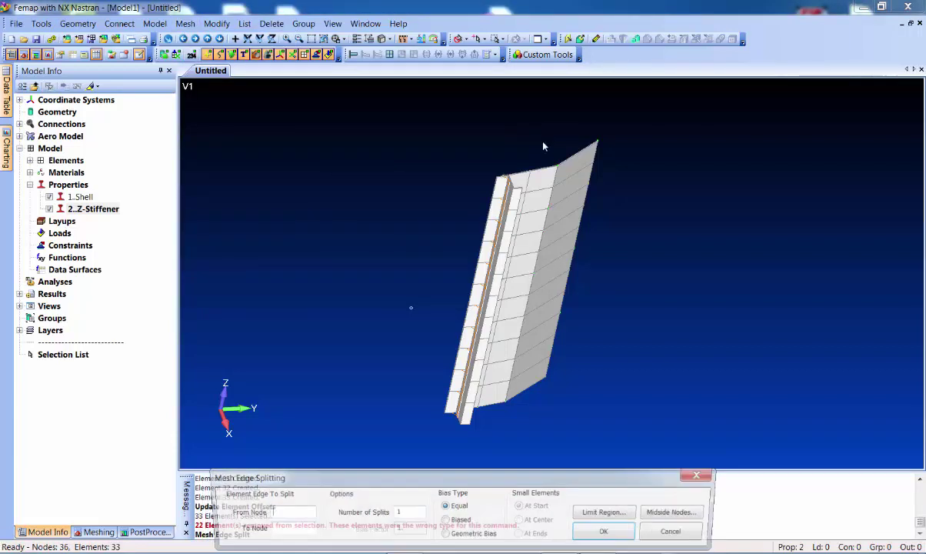
click(543, 145)
click(585, 142)
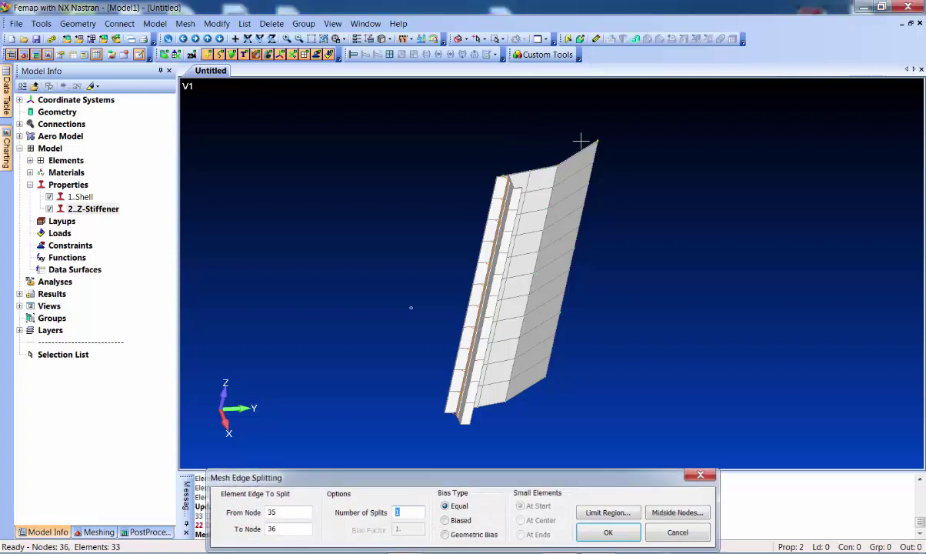
Step: Try a further mesh edge split partway along the shell's length, undo it, and finish edge splitting
middle_drag(640, 281, 542, 246)
click(542, 244)
click(500, 266)
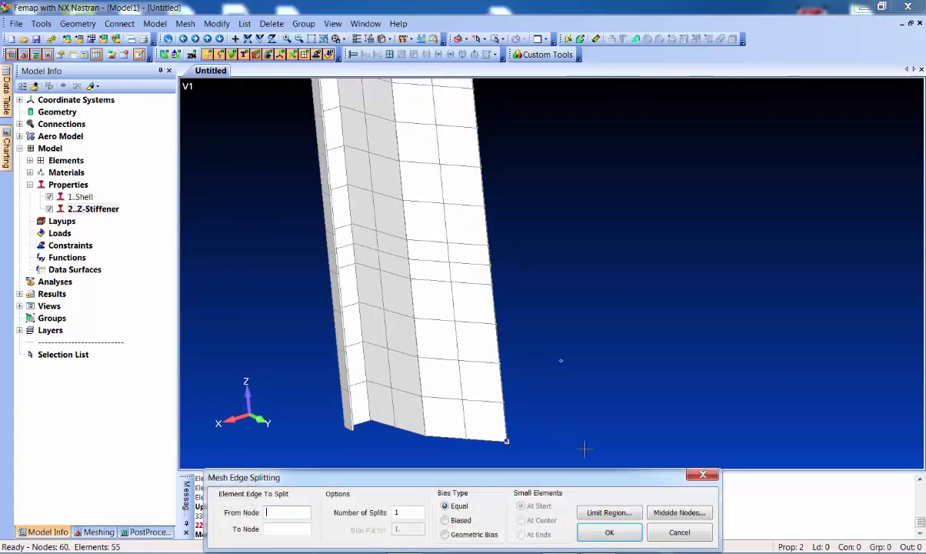
click(670, 530)
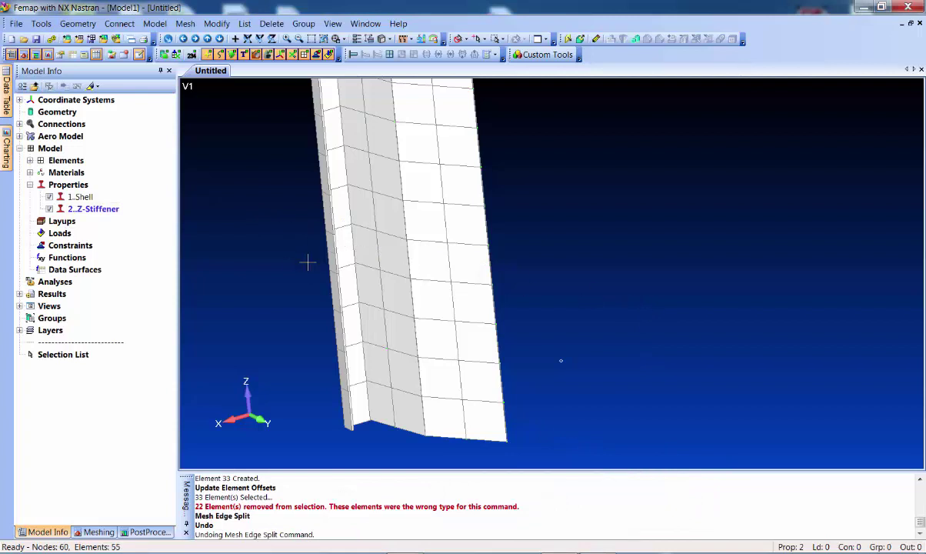
Step: Start a Move To operation on all nodes of the model
middle_drag(307, 263, 521, 226)
scroll(337, 285, down, 3)
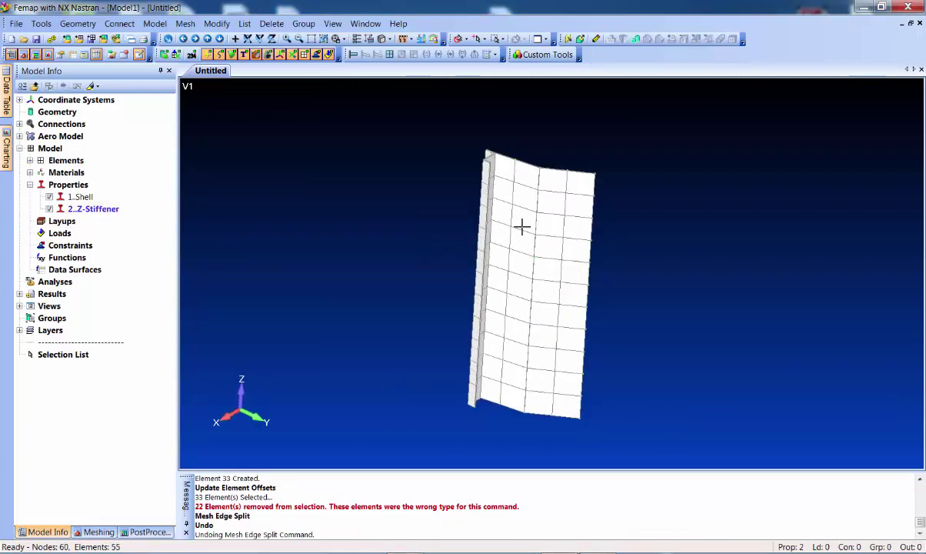
click(215, 25)
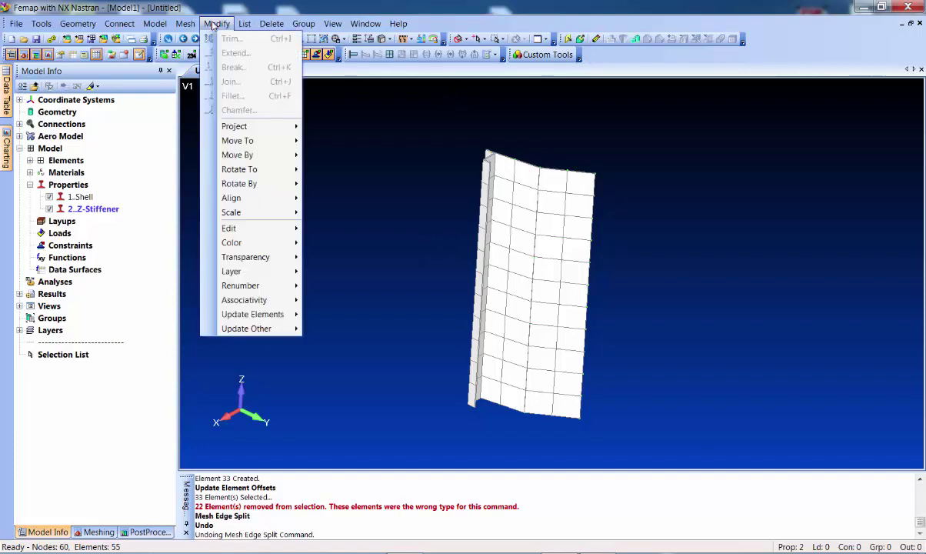
mouse_move(238, 140)
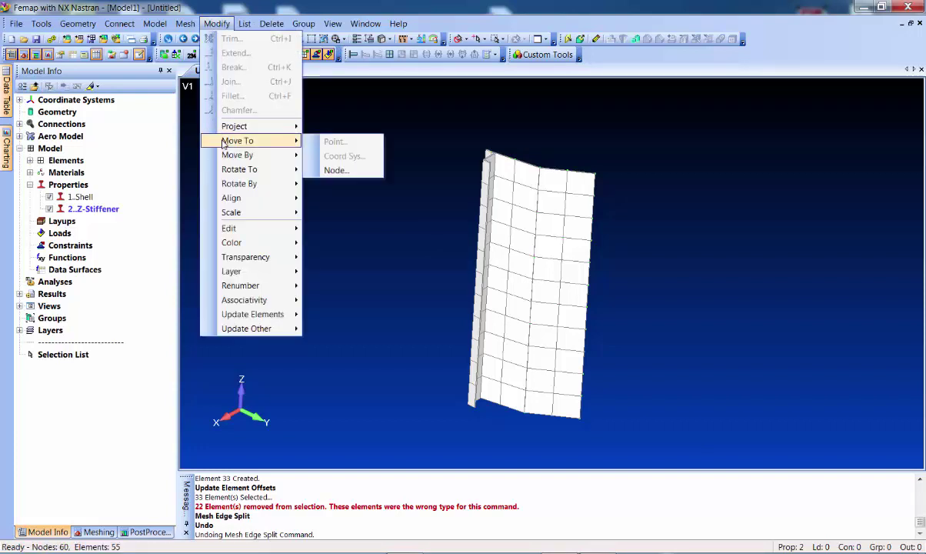
click(354, 171)
click(528, 500)
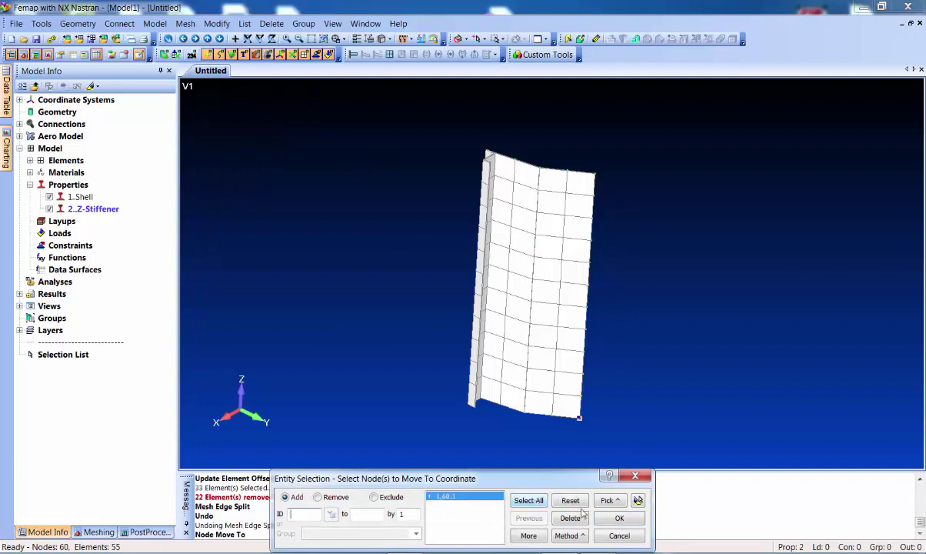
click(618, 519)
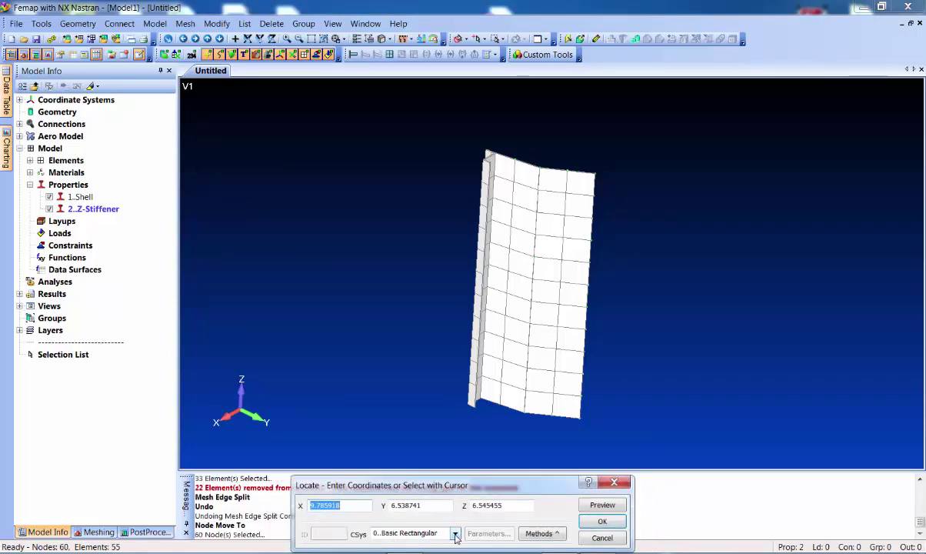
Step: Move the selected nodes to R 12 in the Basic Cylindrical coordinate system, updating only the R coordinate
click(449, 535)
click(429, 551)
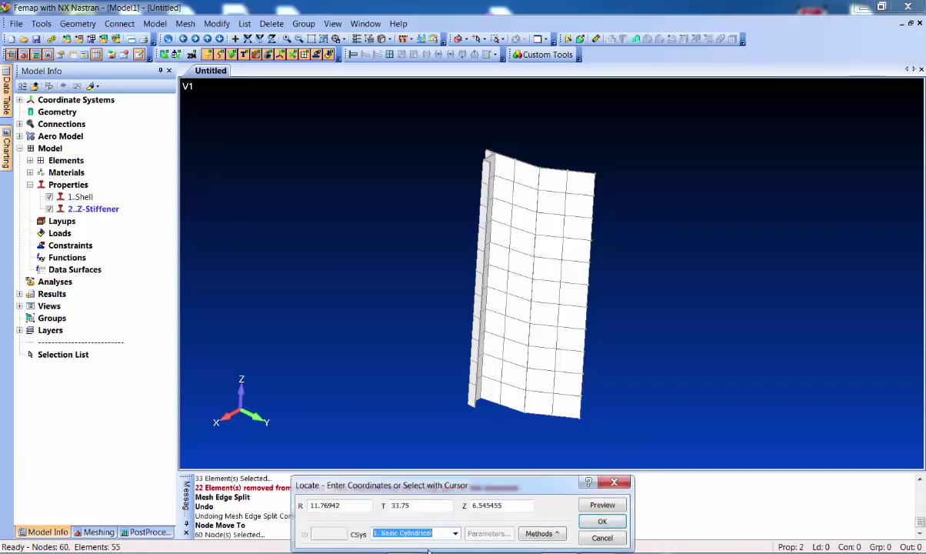
double_click(358, 506)
text(12)
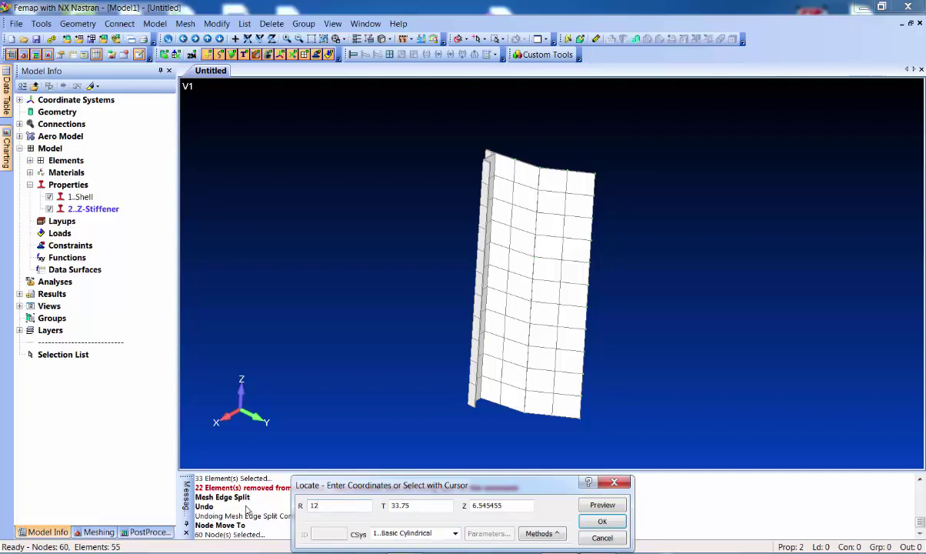
key(Return)
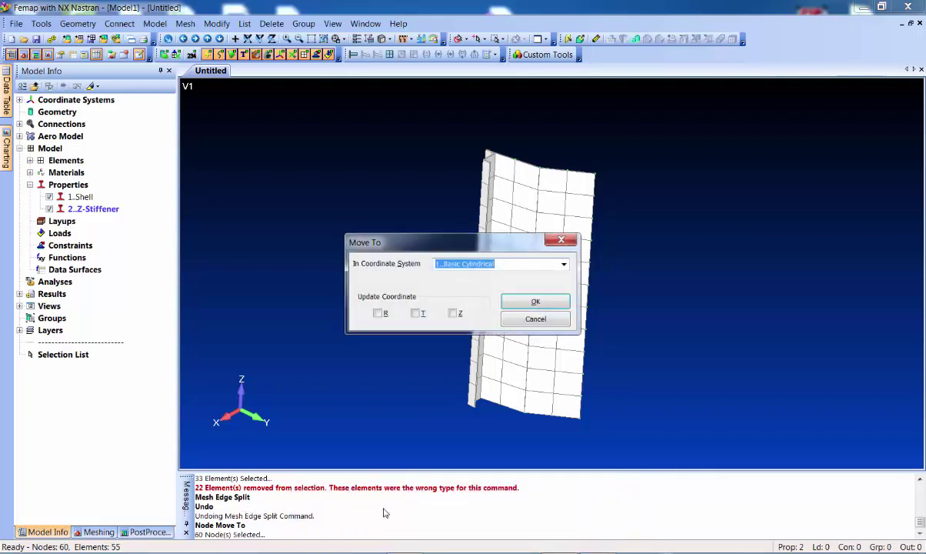
click(378, 312)
click(508, 300)
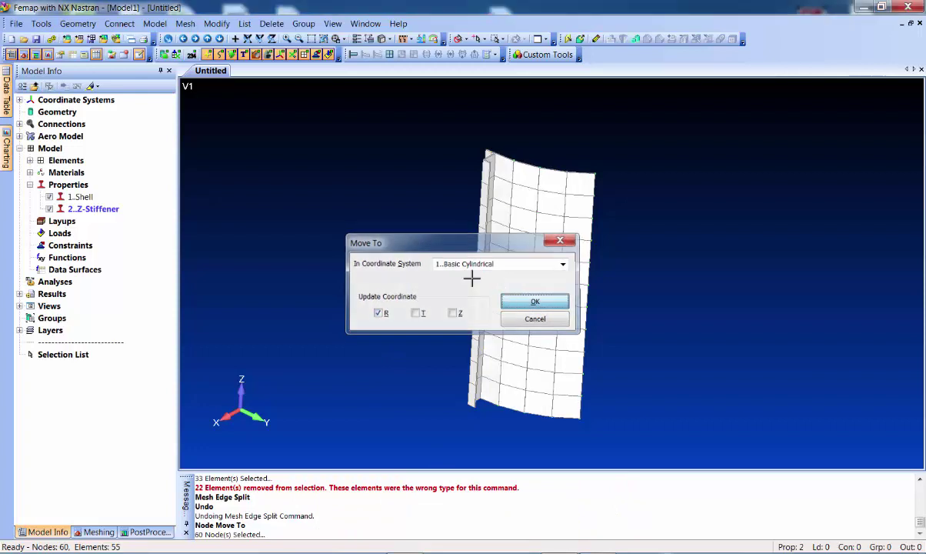
Step: Start a rotated copy of all shell and stiffener elements with 7 repetitions, matching the original property
middle_drag(361, 247, 354, 196)
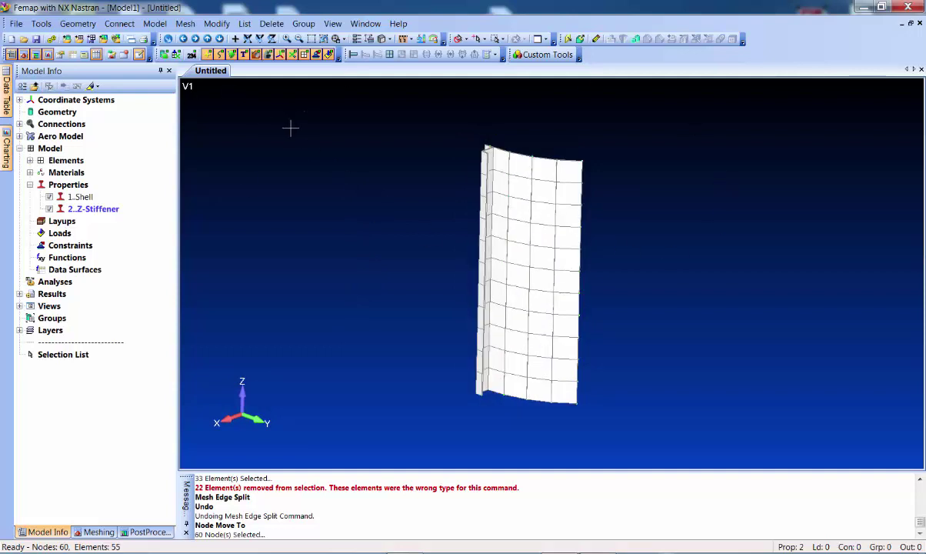
click(185, 23)
mouse_move(244, 246)
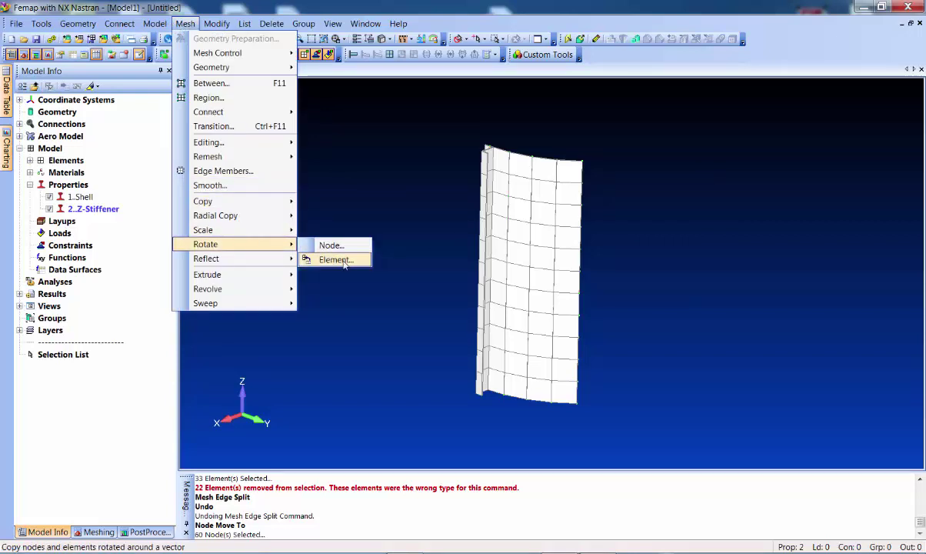
click(318, 259)
drag(409, 102, 593, 442)
click(637, 512)
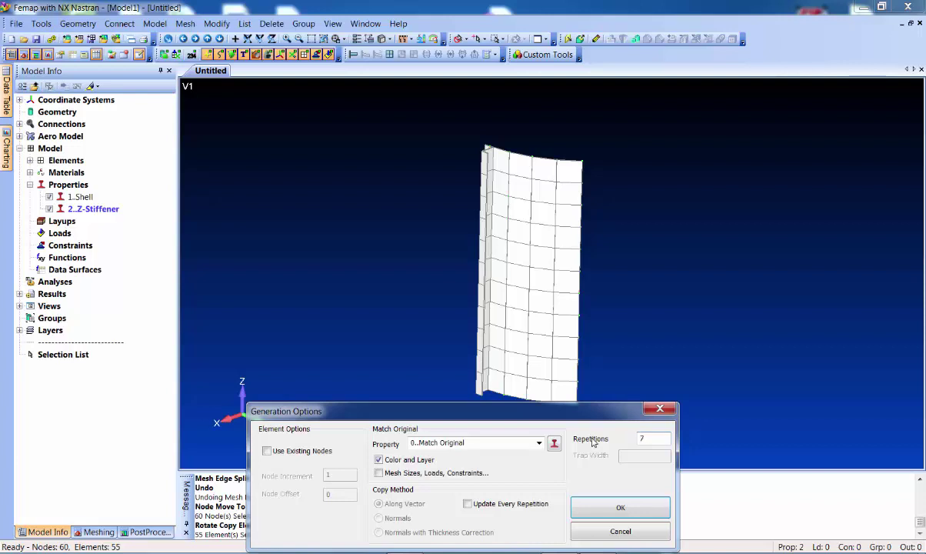
click(619, 504)
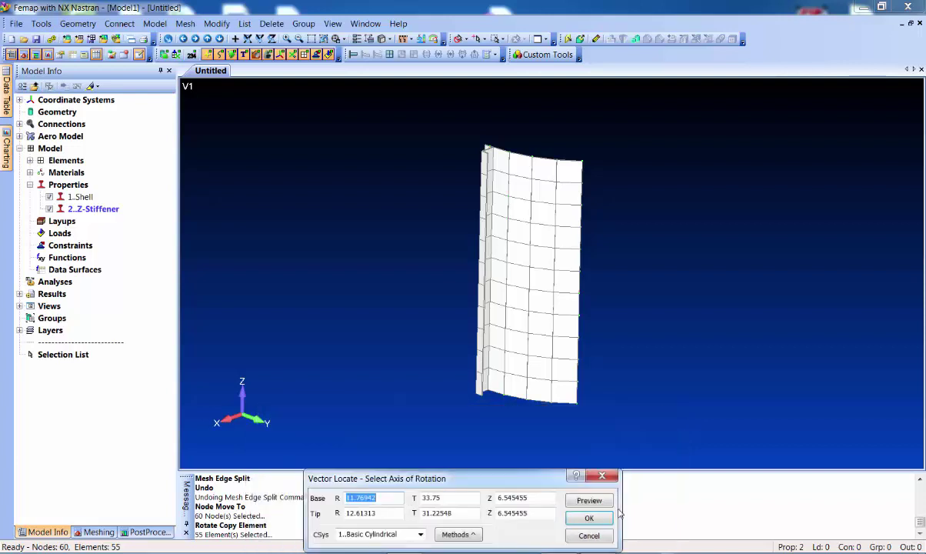
Step: Define the rotation axis from 0,0,0 to 0,0,1 in Basic Rectangular and rotate the element copies 45 degrees per repetition
click(458, 534)
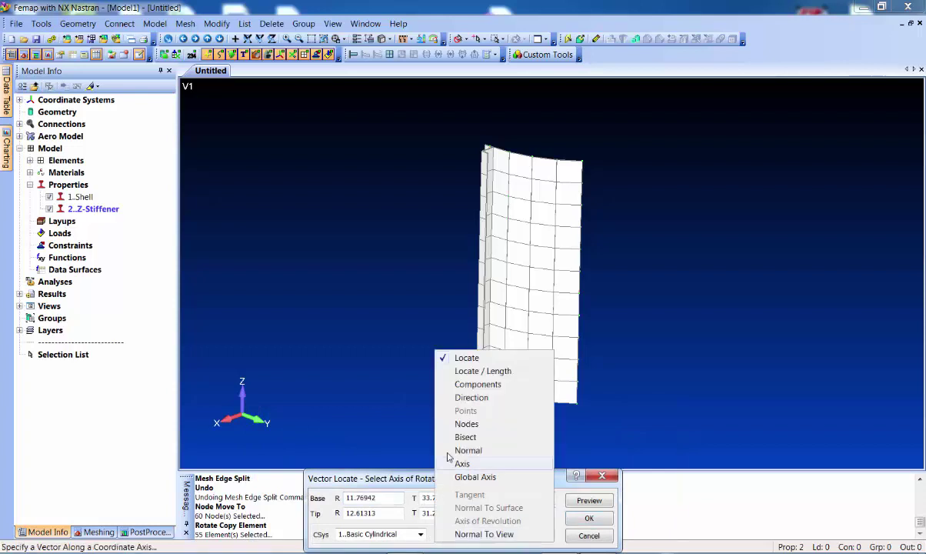
click(377, 454)
click(421, 534)
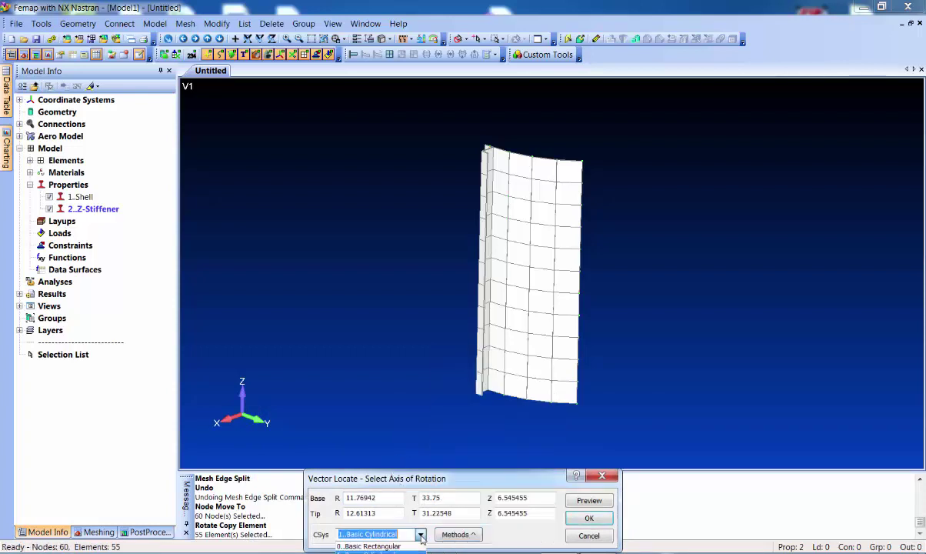
click(377, 545)
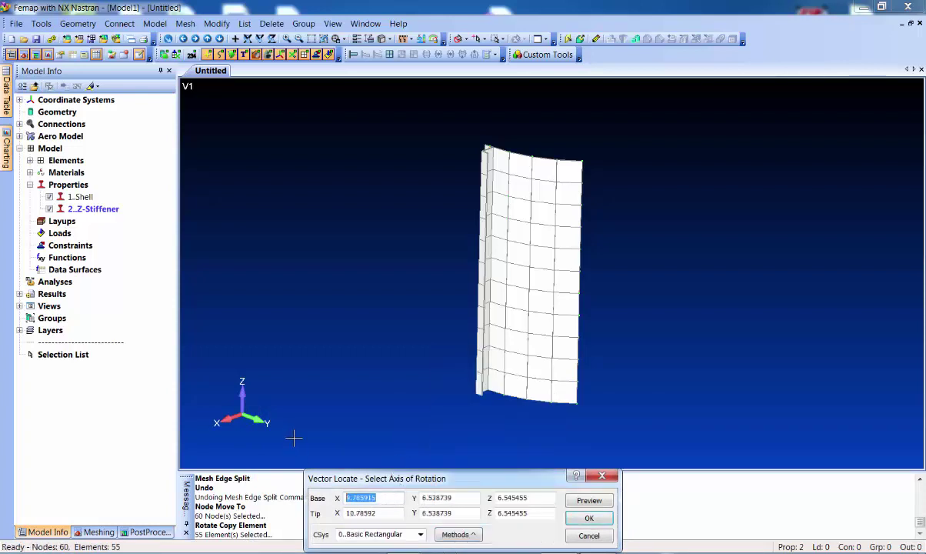
text(0	0	0	0	0	)
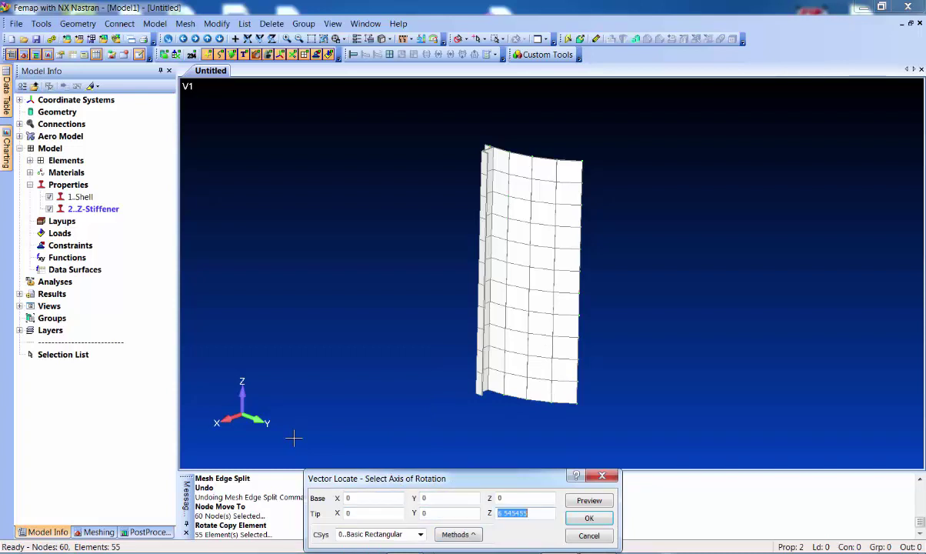
text(1)
key(Return)
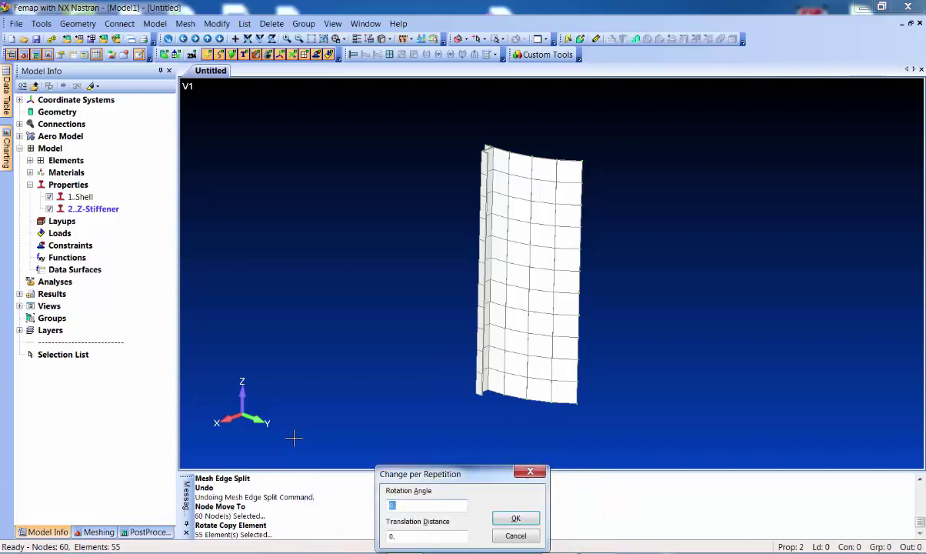
text(45)
key(Return)
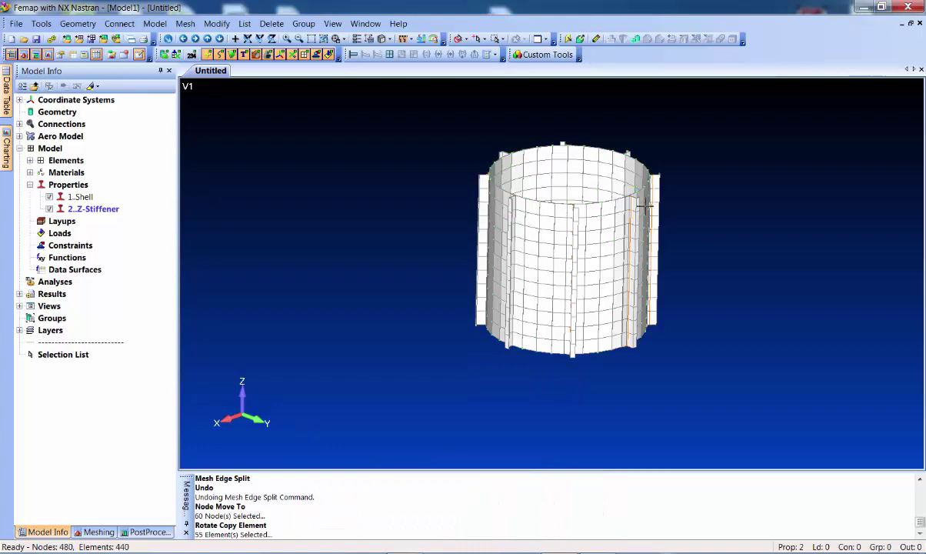
Step: Start a Coincident Nodes check on all nodes of the stiffened cylinder
middle_drag(644, 206, 541, 246)
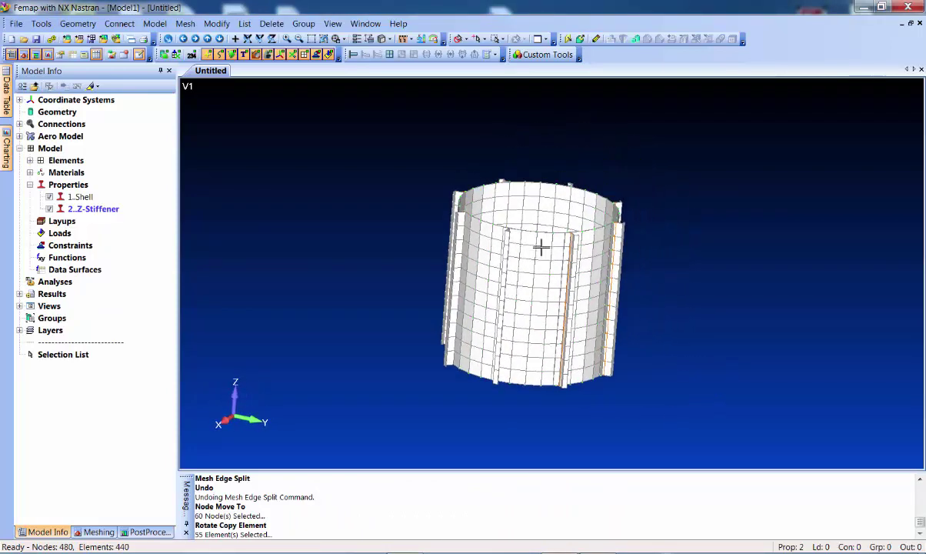
scroll(542, 246, up, 3)
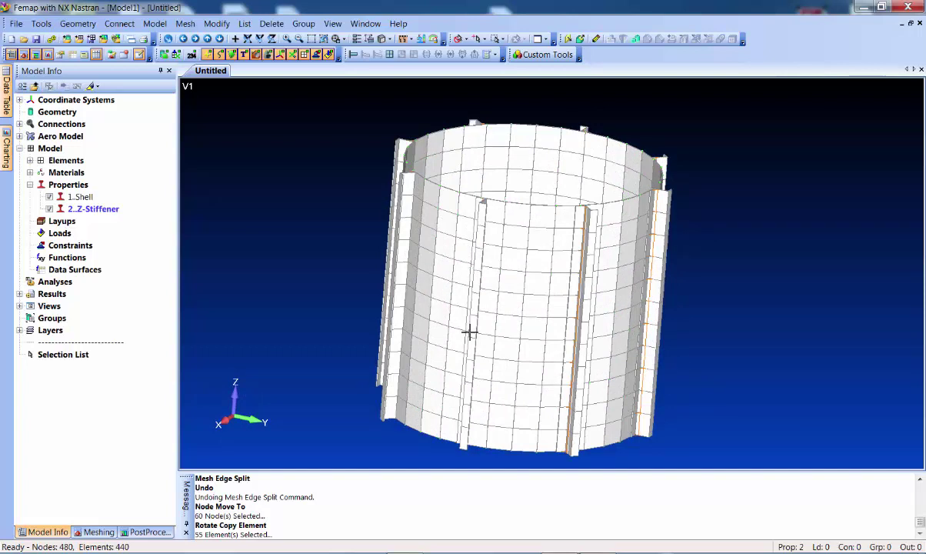
middle_drag(469, 332, 462, 307)
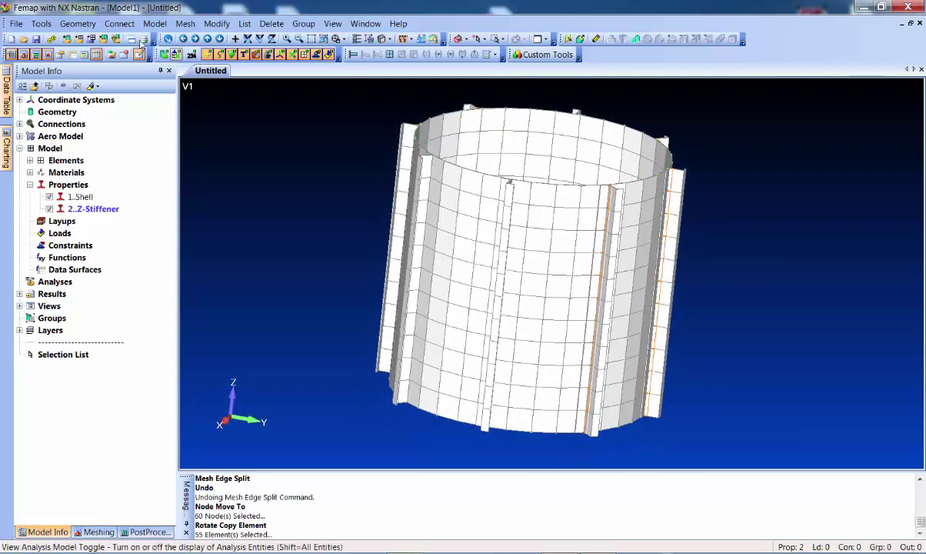
click(40, 24)
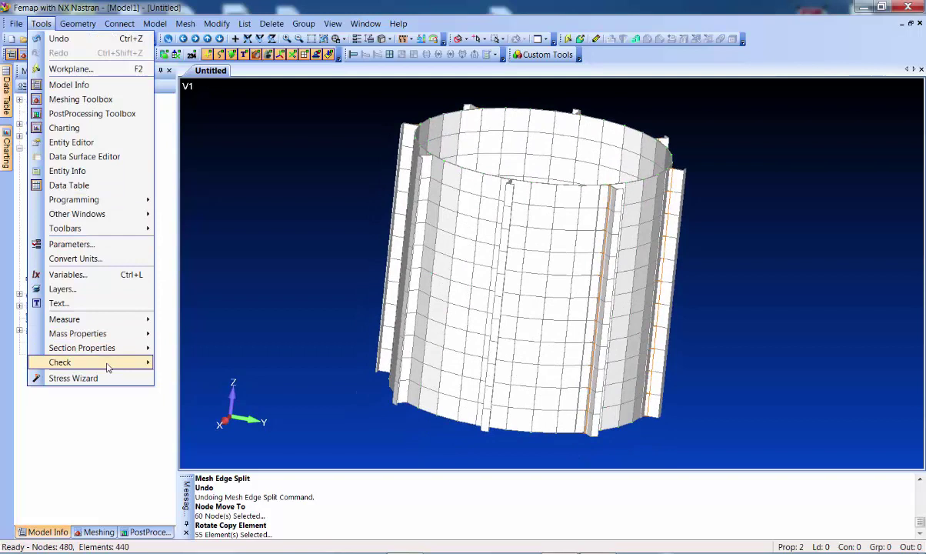
mouse_move(108, 368)
click(192, 391)
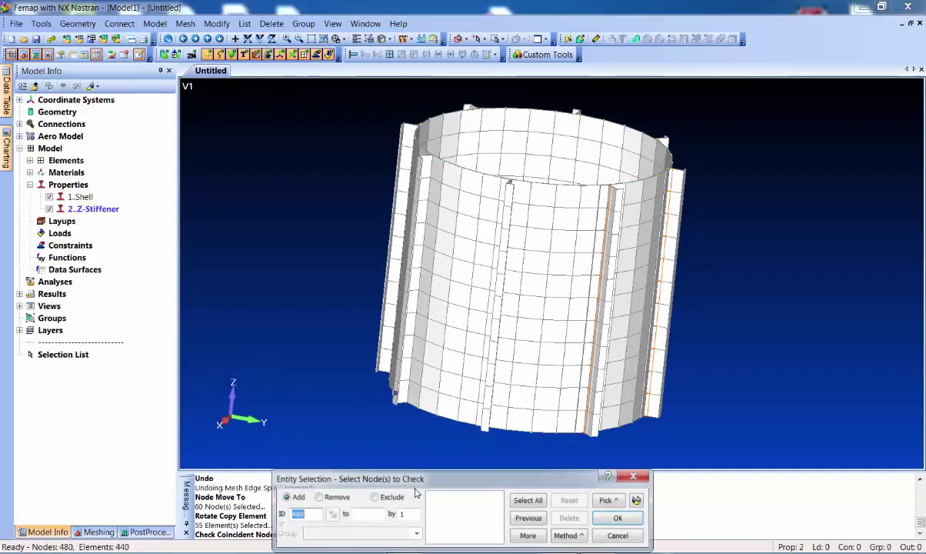
click(528, 500)
click(619, 517)
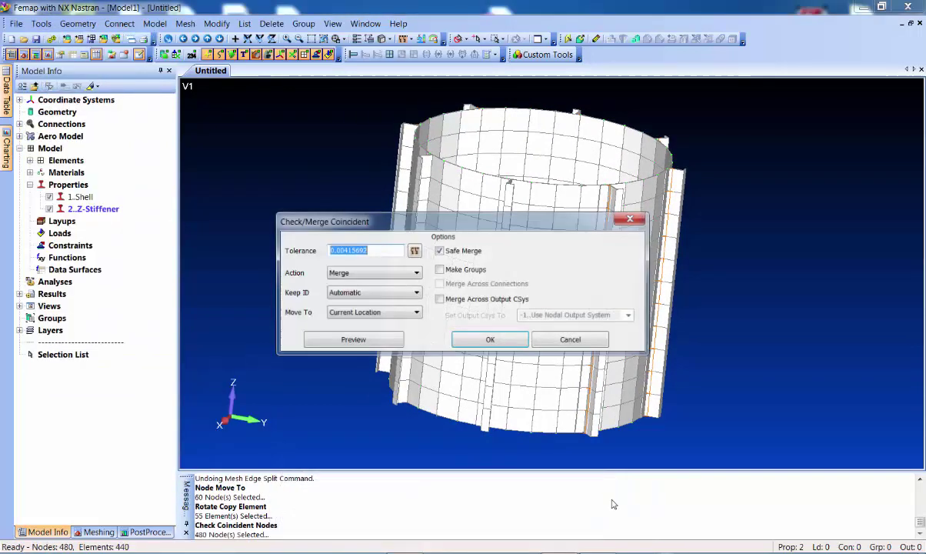
Step: Preview the coincident nodes, showing kept and merged ones with ID labels, and merge them using Safe Merge
click(352, 340)
middle_drag(574, 253, 499, 336)
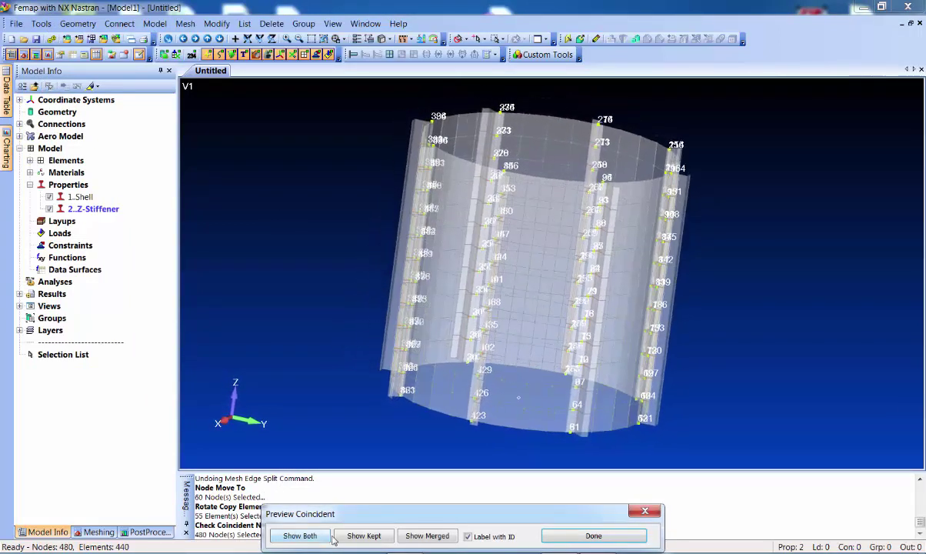
click(364, 537)
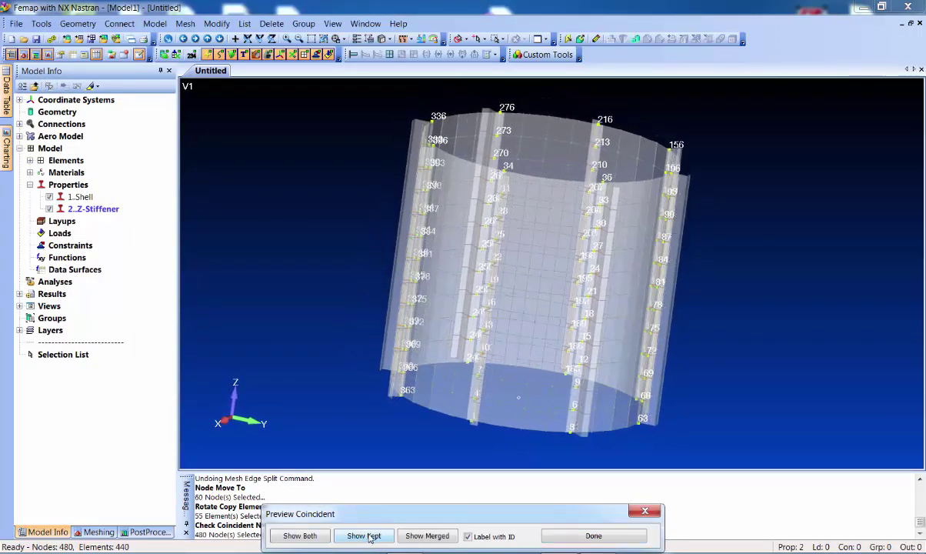
click(427, 537)
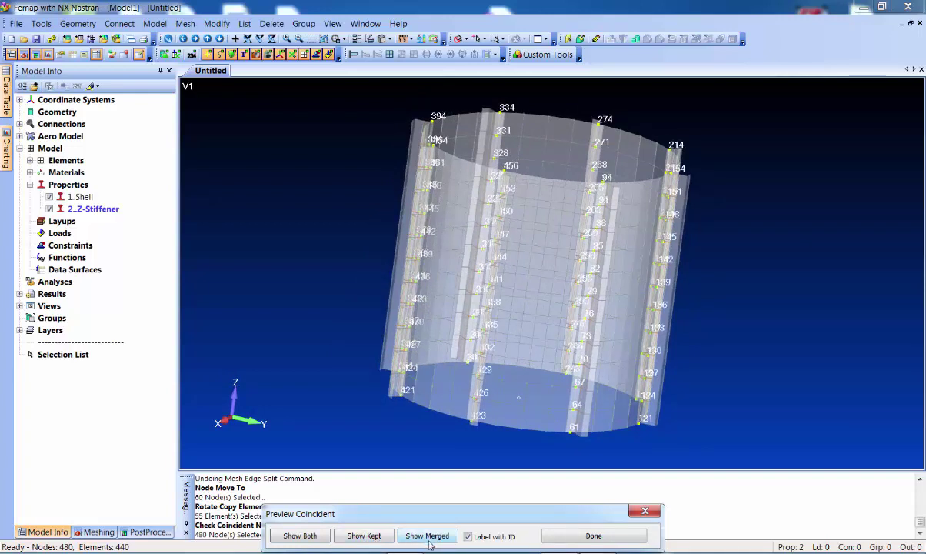
click(593, 536)
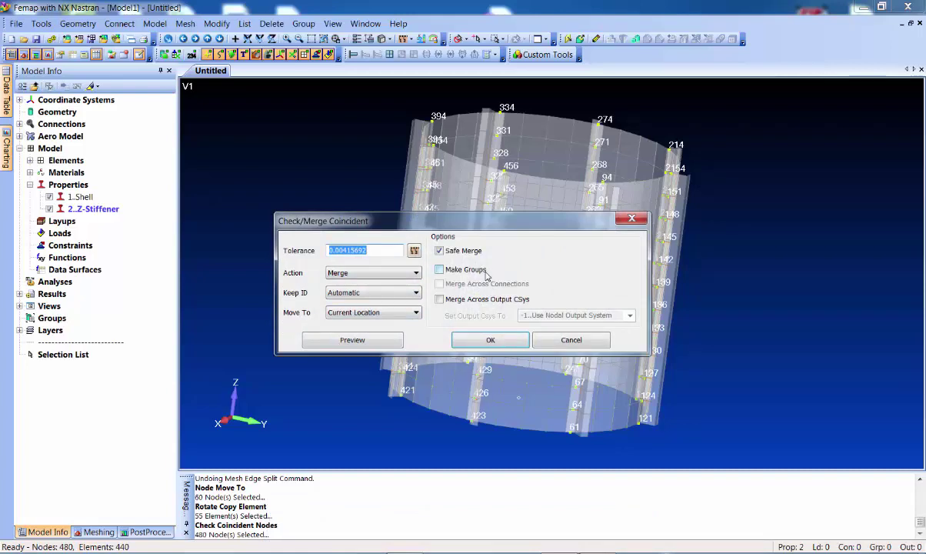
click(490, 339)
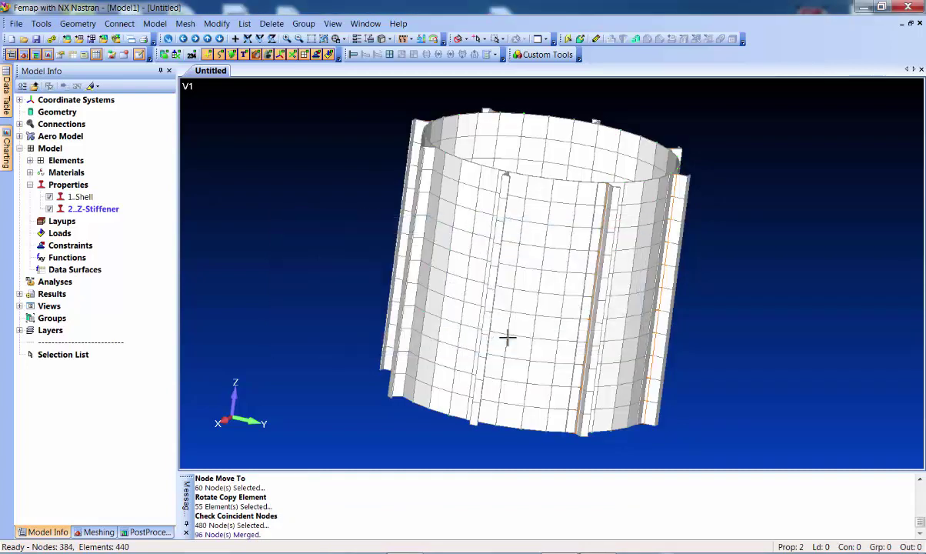
Step: Start creating a node with the Between location method
middle_drag(406, 231, 469, 300)
middle_drag(491, 269, 478, 316)
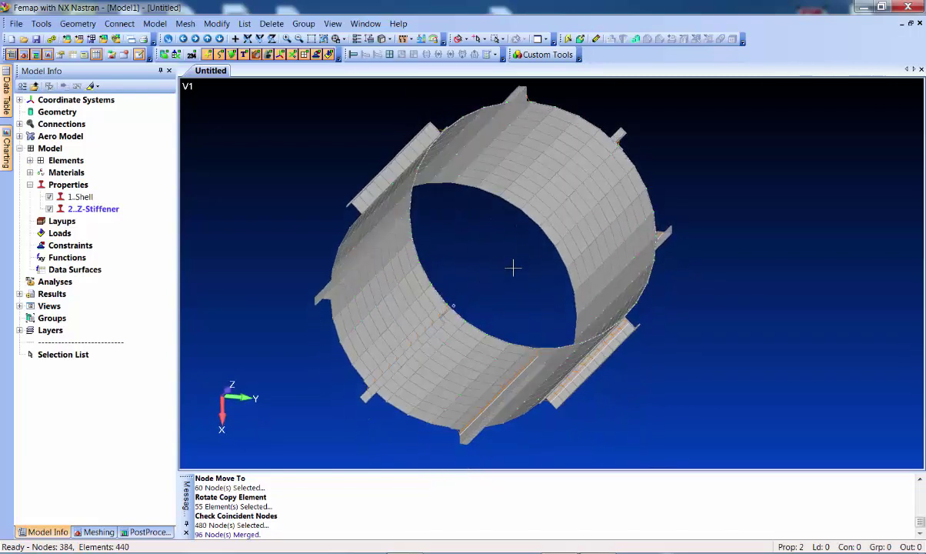
middle_drag(513, 268, 500, 303)
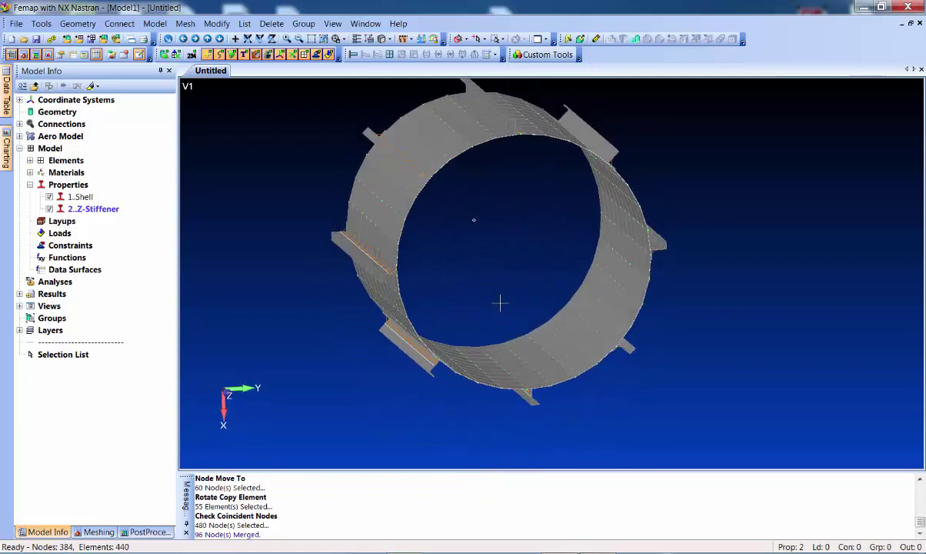
click(155, 24)
click(176, 54)
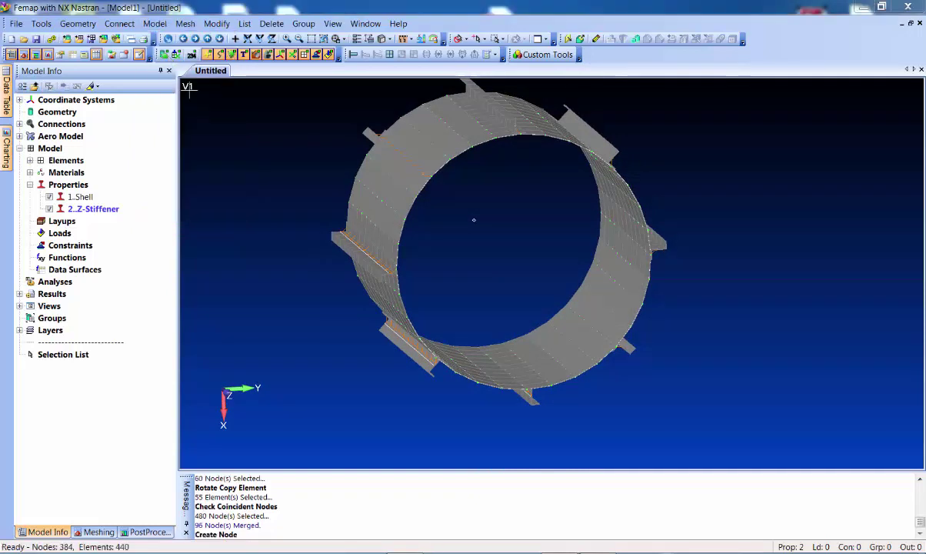
click(544, 533)
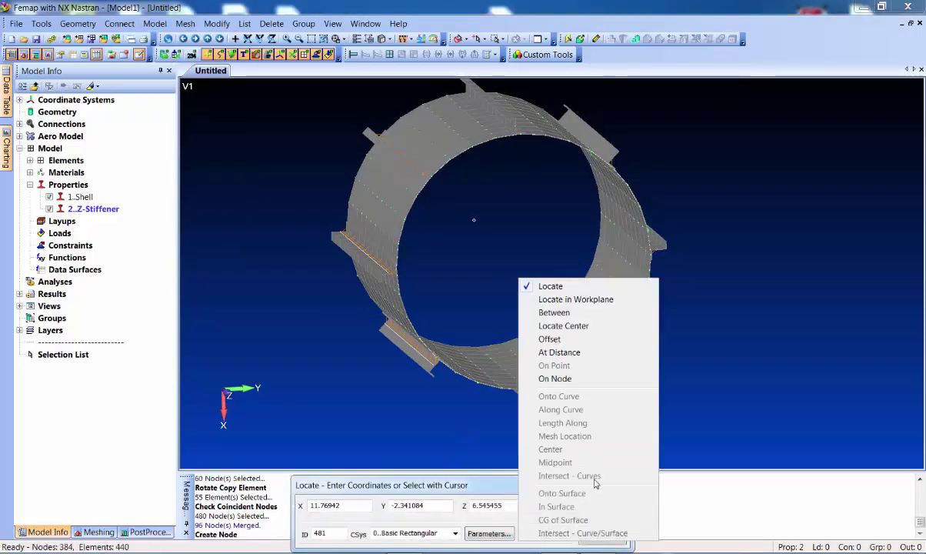
click(533, 312)
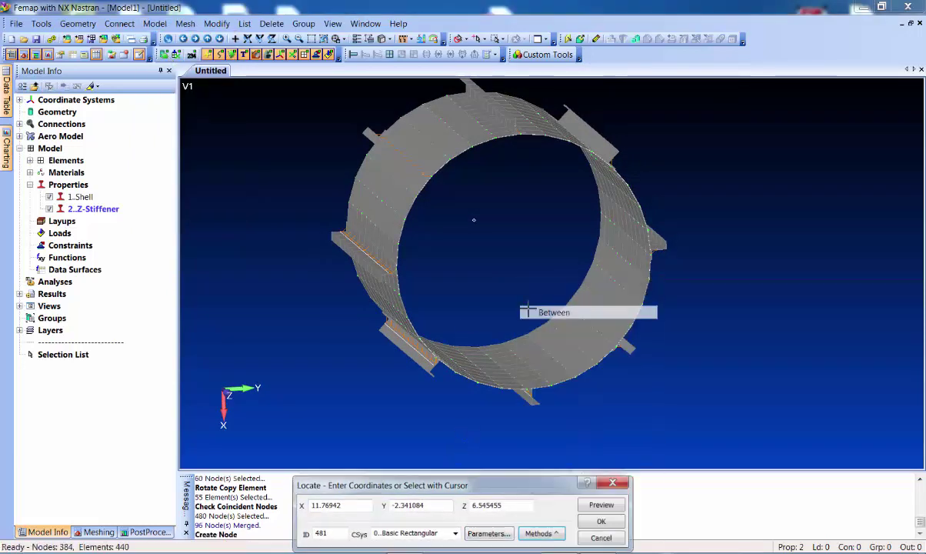
Step: Turn on snapping to nodes and take node 396 on the cylinder's +Z end rim as Point 1
middle_drag(461, 252, 476, 267)
right_click(477, 267)
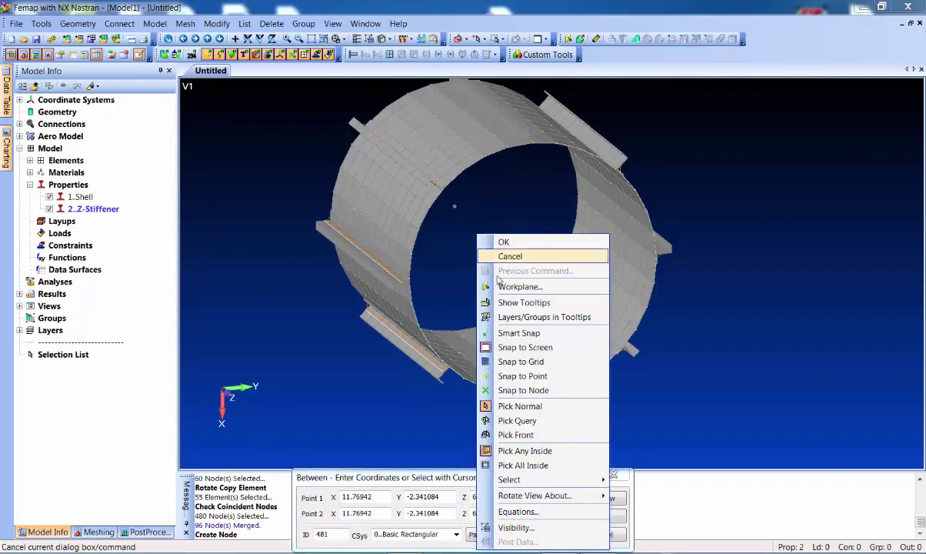
click(492, 368)
middle_drag(456, 311, 425, 385)
click(428, 390)
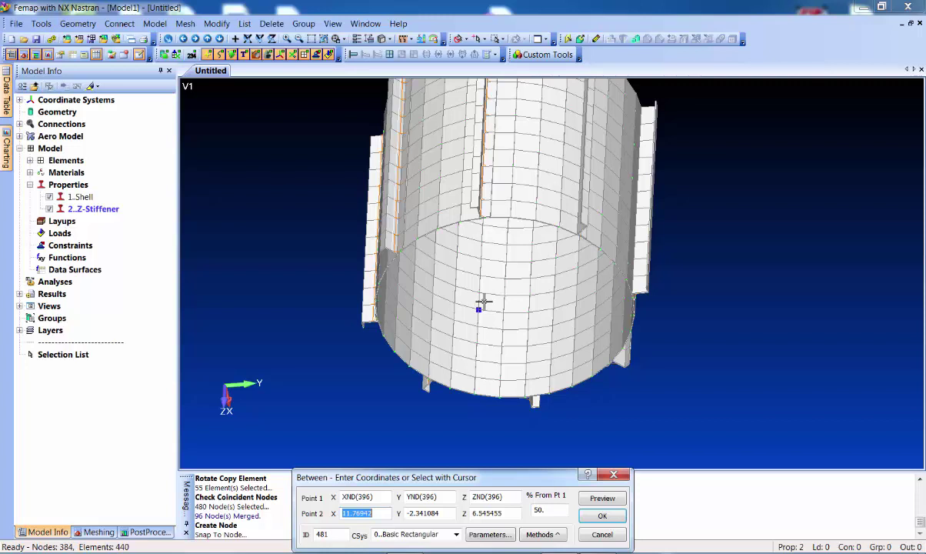
Step: Take the opposite rim node 156 as Point 2, create the node at 50% between them, and end node creation
middle_drag(479, 306, 495, 197)
middle_drag(524, 159, 559, 113)
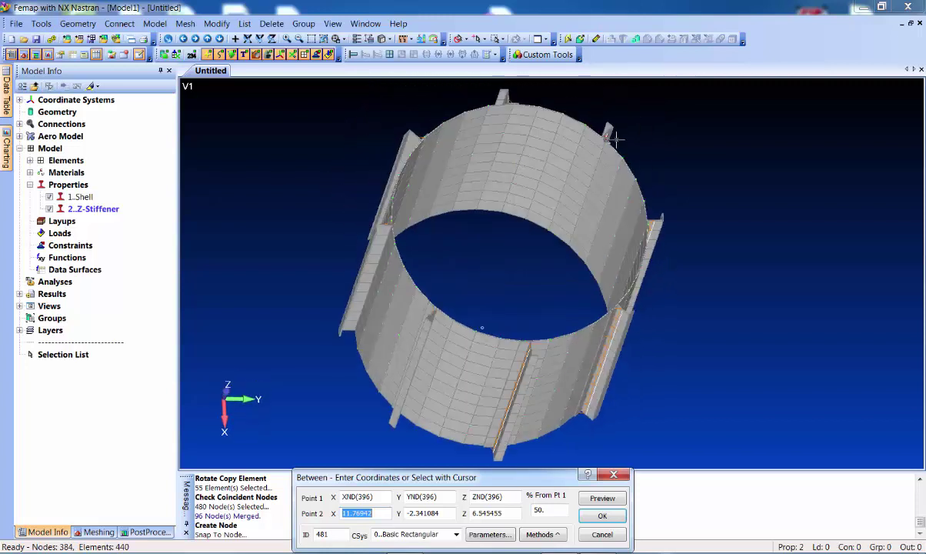
click(615, 140)
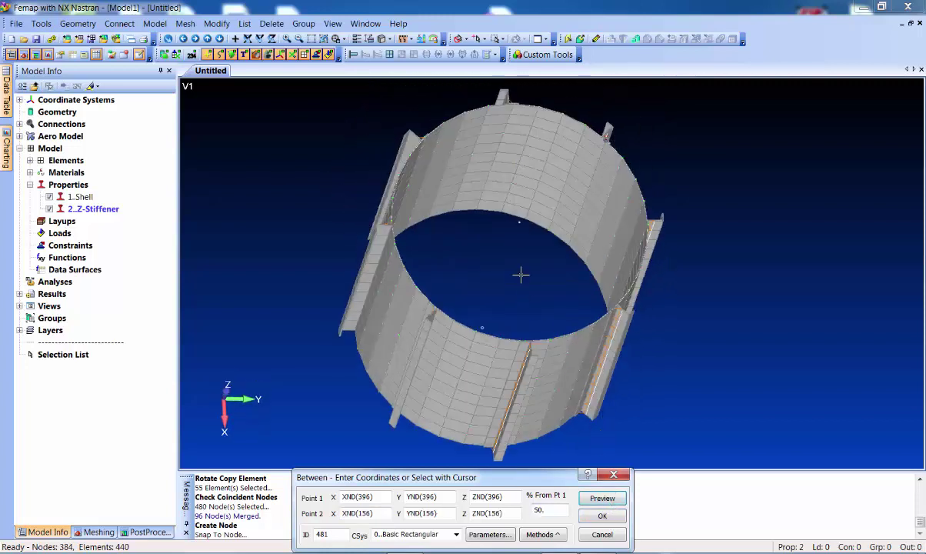
middle_drag(521, 275, 490, 291)
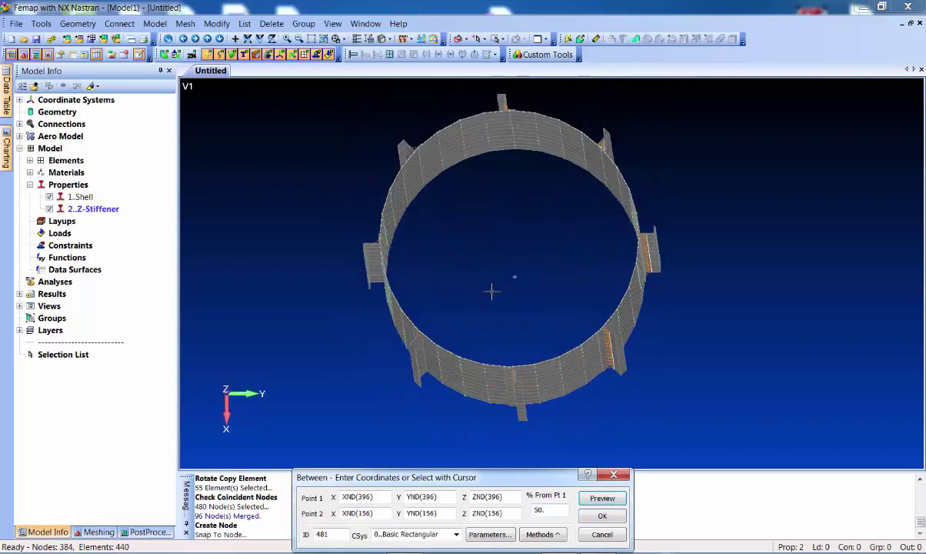
click(601, 514)
click(616, 536)
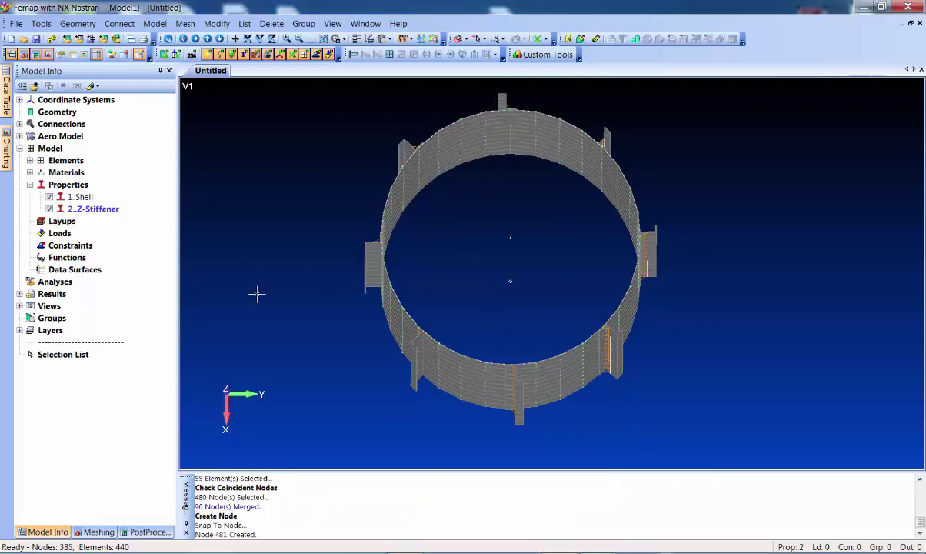
Step: Start a mesh between corners and open the cross-section definition of a new beam property for it
mouse_move(257, 296)
middle_down()
mouse_move(264, 219)
mouse_move(323, 178)
mouse_move(321, 133)
mouse_move(274, 258)
mouse_move(279, 346)
mouse_move(279, 286)
middle_up()
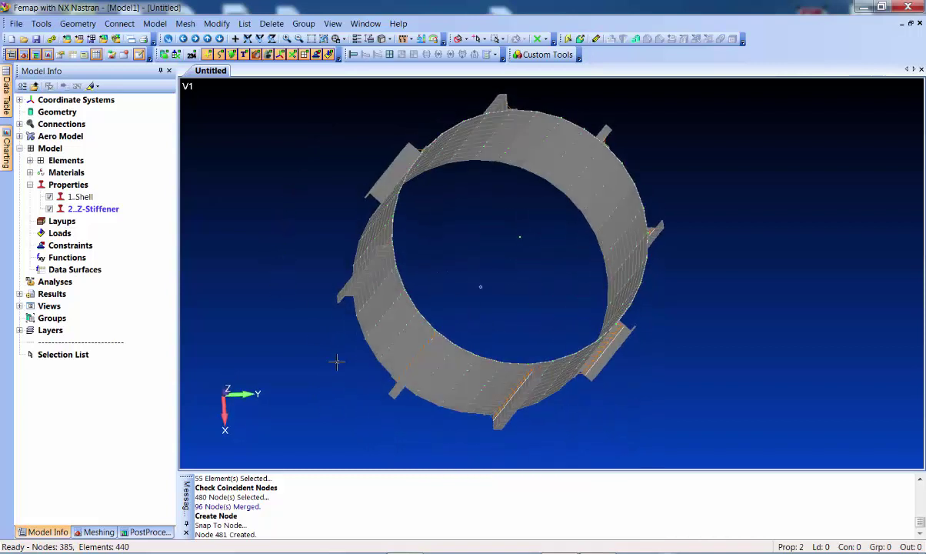
middle_drag(478, 298, 483, 292)
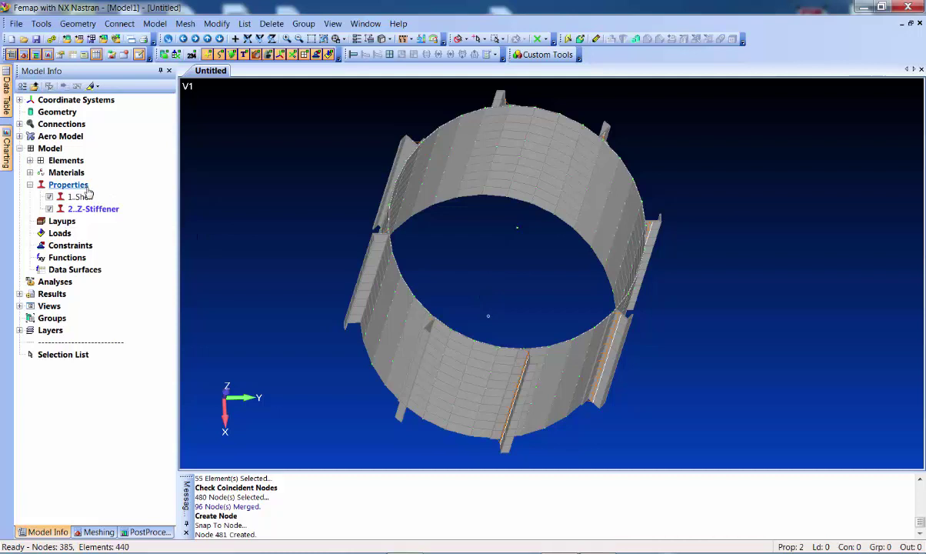
key(ctrl+b)
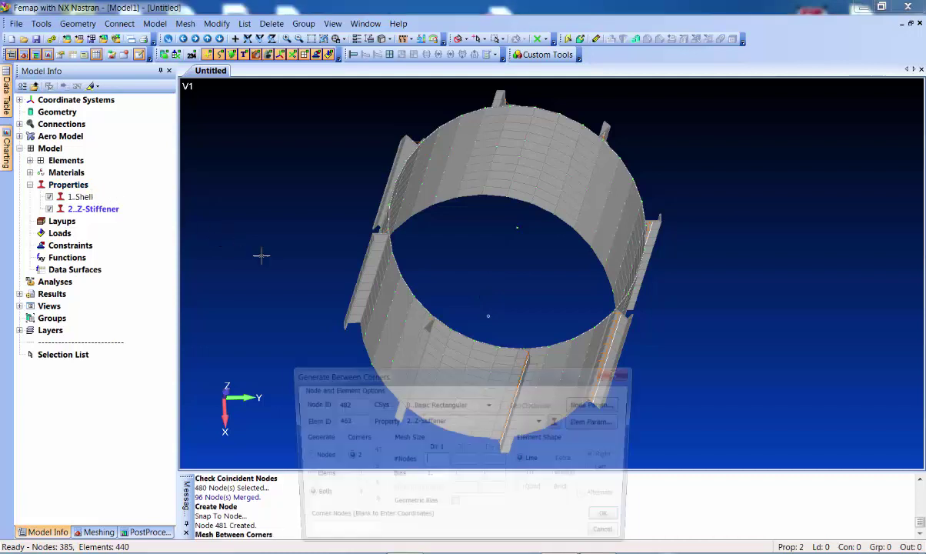
click(559, 423)
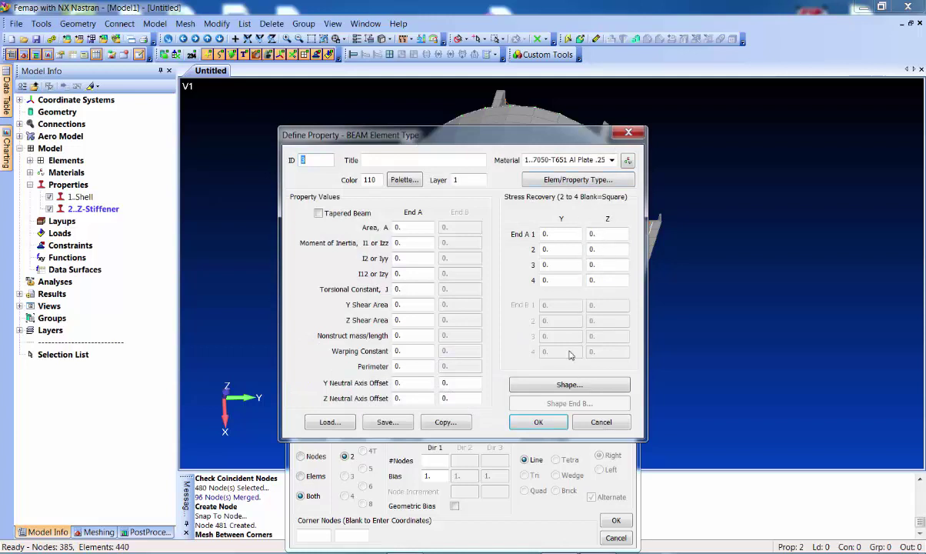
click(569, 384)
Step: Define the beam property as a circular tube with radius .5, thickness .0375 and orientation direction Up, and create it
click(570, 151)
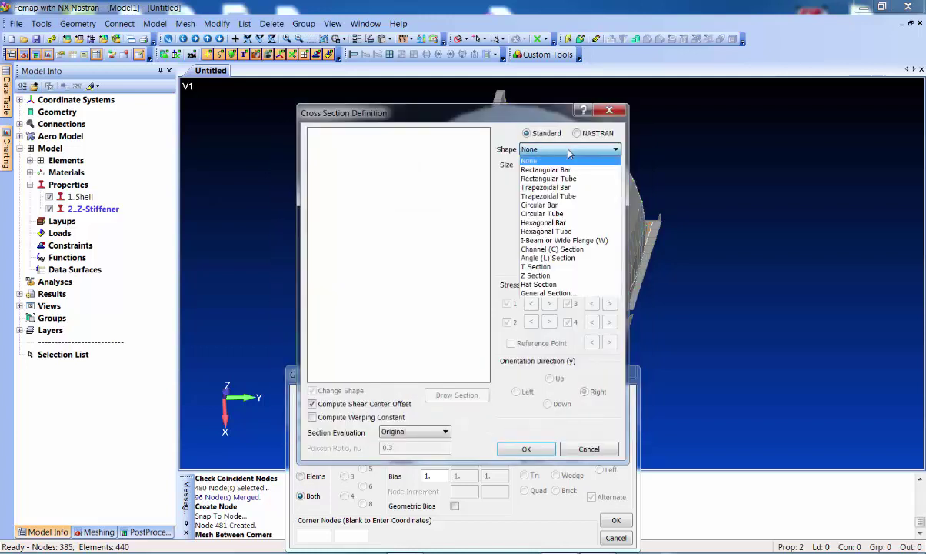
click(543, 213)
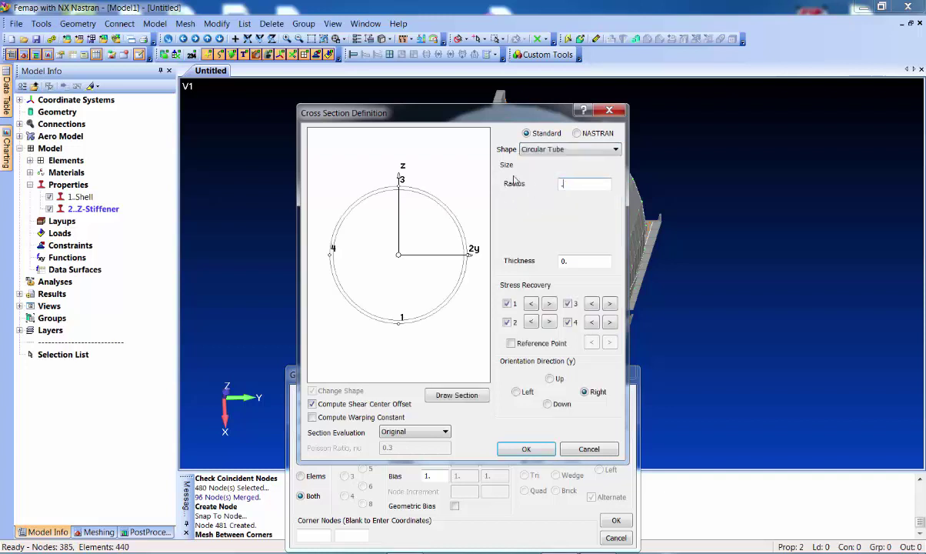
key(Tab)
text(.0375)
key(Tab)
click(550, 379)
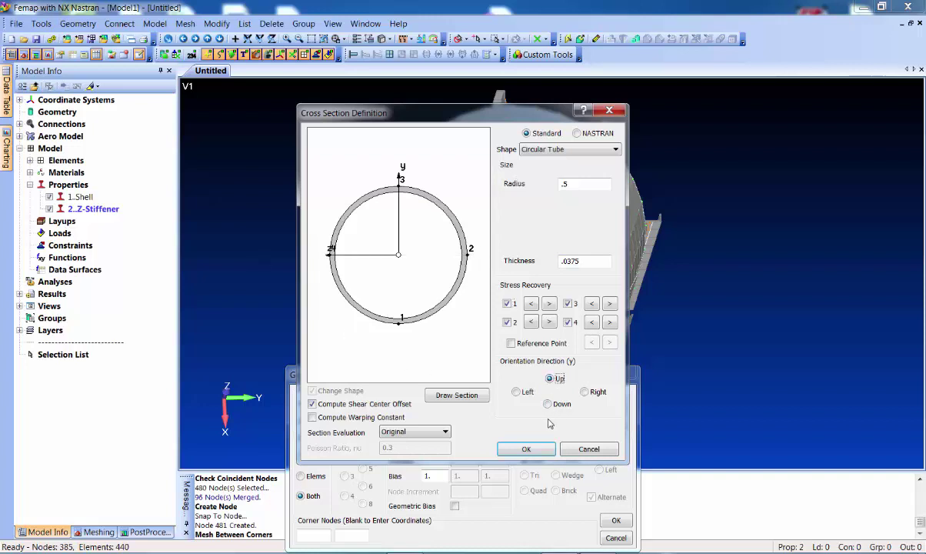
click(533, 451)
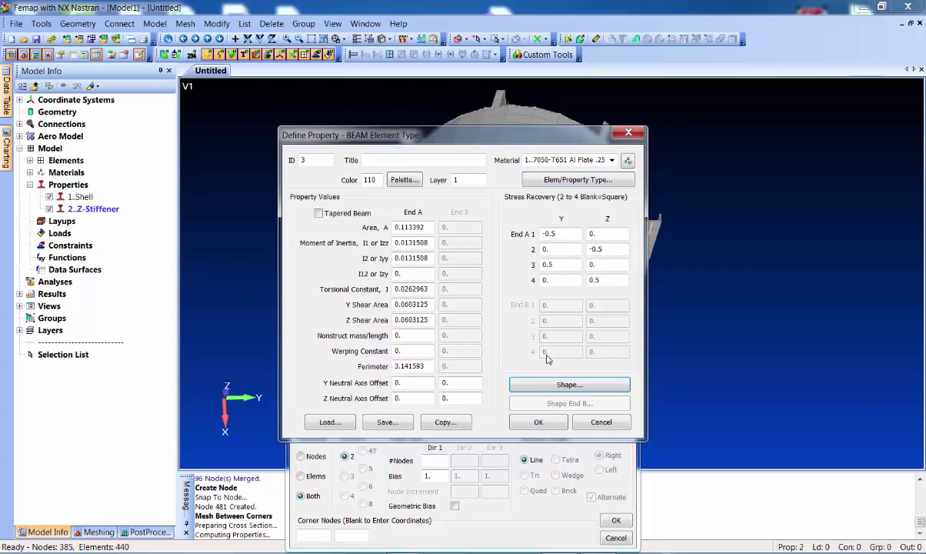
click(539, 422)
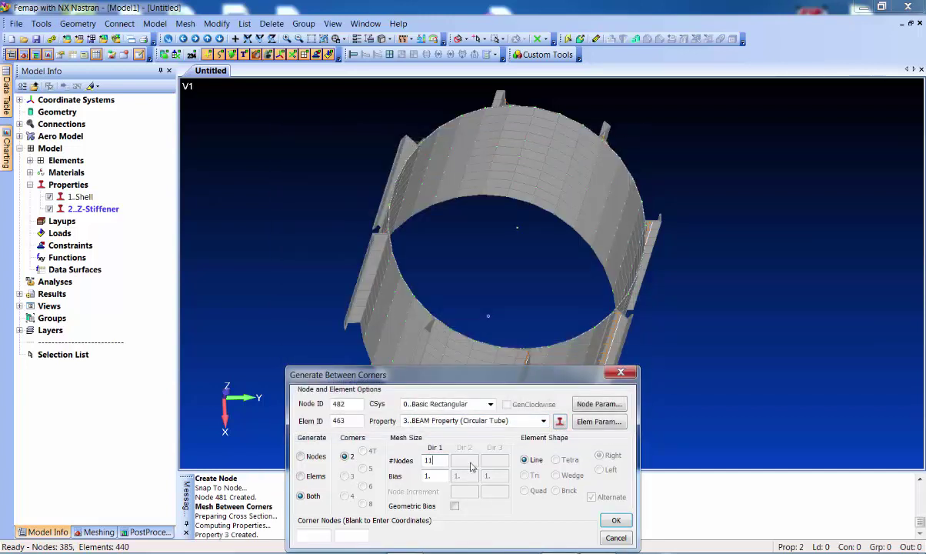
Step: Set 11 nodes for the line mesh and place corner 1 on rim node 396 with the Locate method
middle_drag(349, 317, 347, 263)
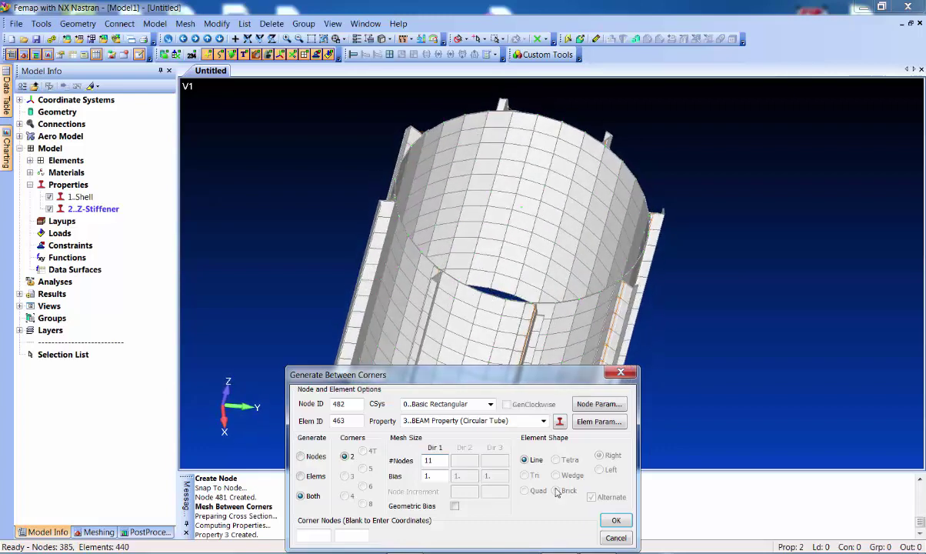
click(613, 519)
middle_drag(478, 264, 462, 278)
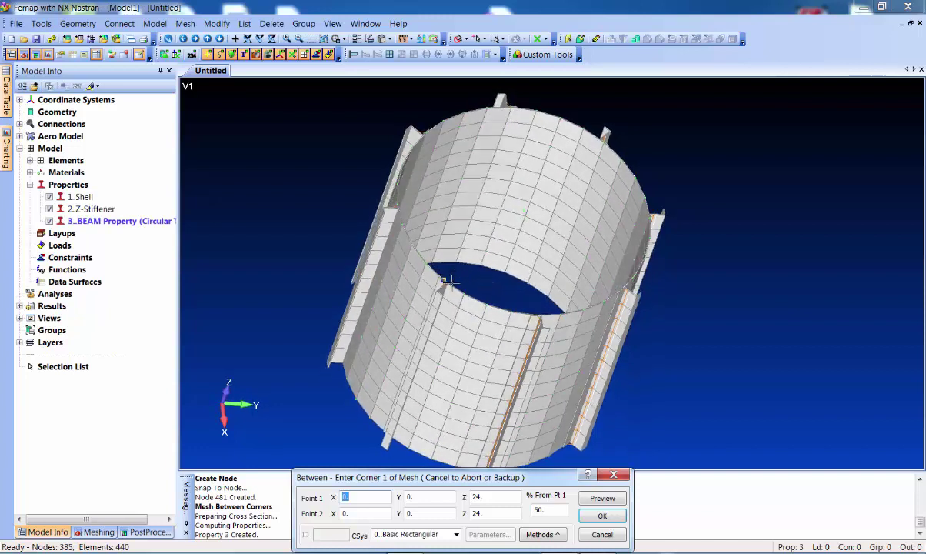
scroll(458, 275, up, 5)
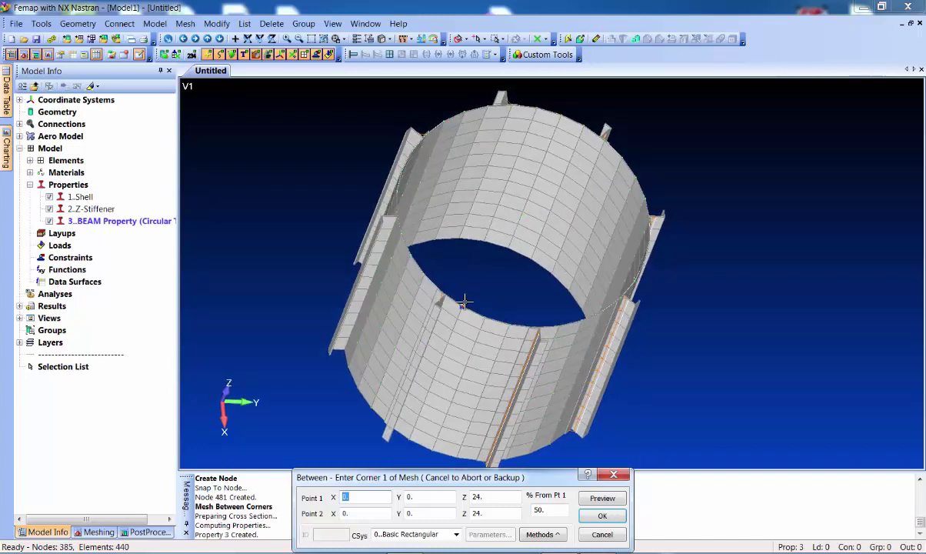
click(393, 281)
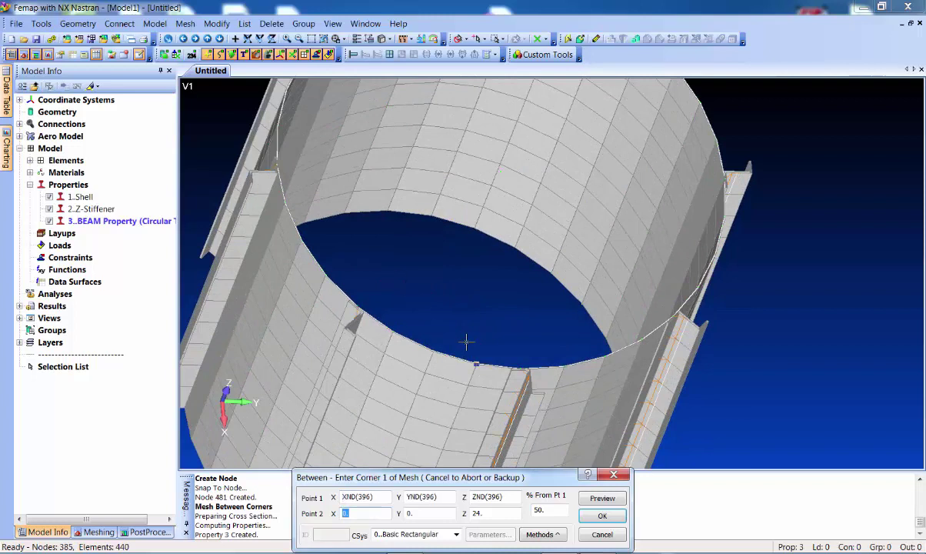
scroll(466, 342, down, 3)
click(540, 534)
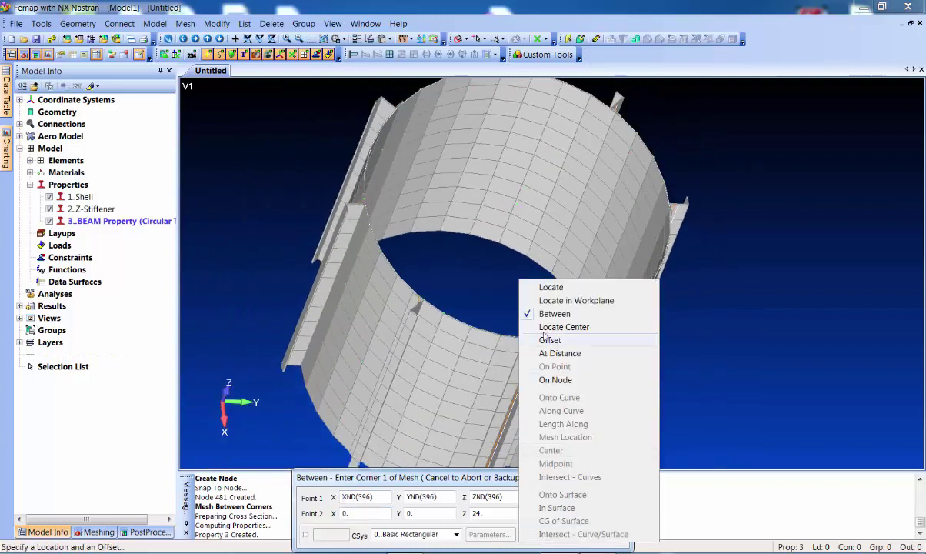
click(517, 269)
click(434, 293)
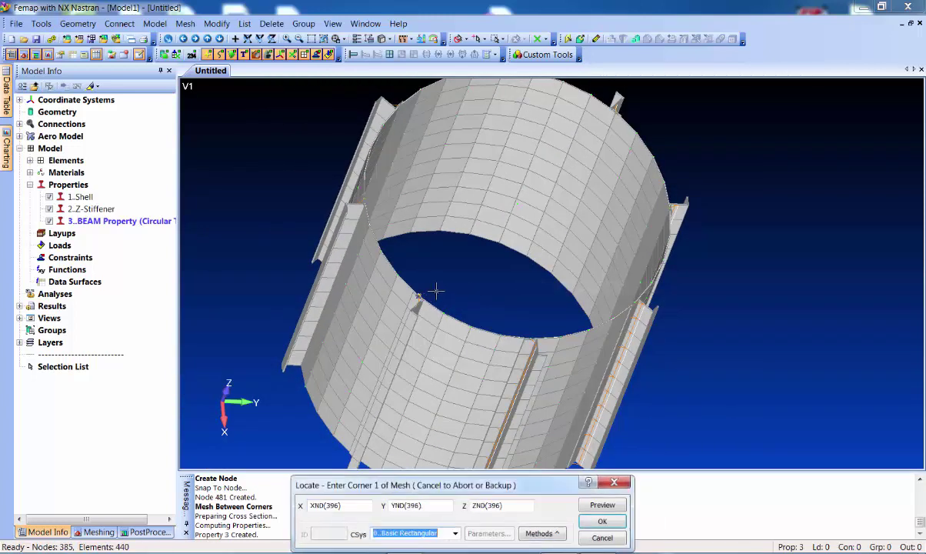
middle_drag(434, 293, 506, 251)
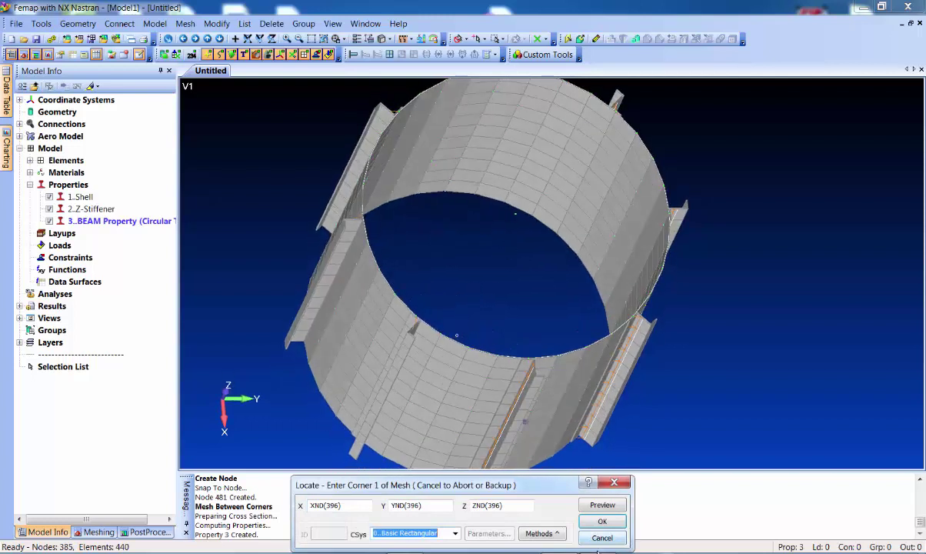
click(603, 521)
Step: Take the center node as corner 2 and generate the tube beams with an orientation vector from 0,0,0 along the Z axis
click(510, 259)
key(Return)
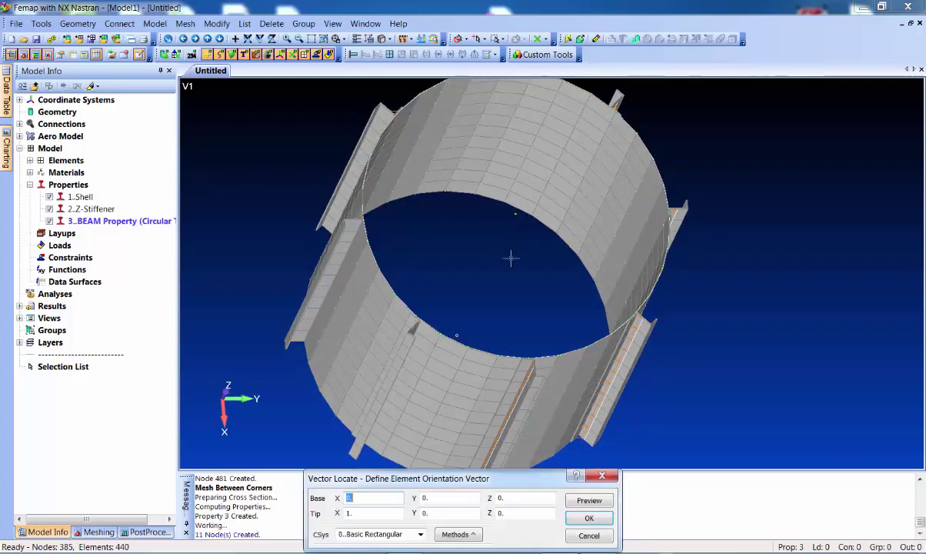
middle_drag(500, 341, 482, 267)
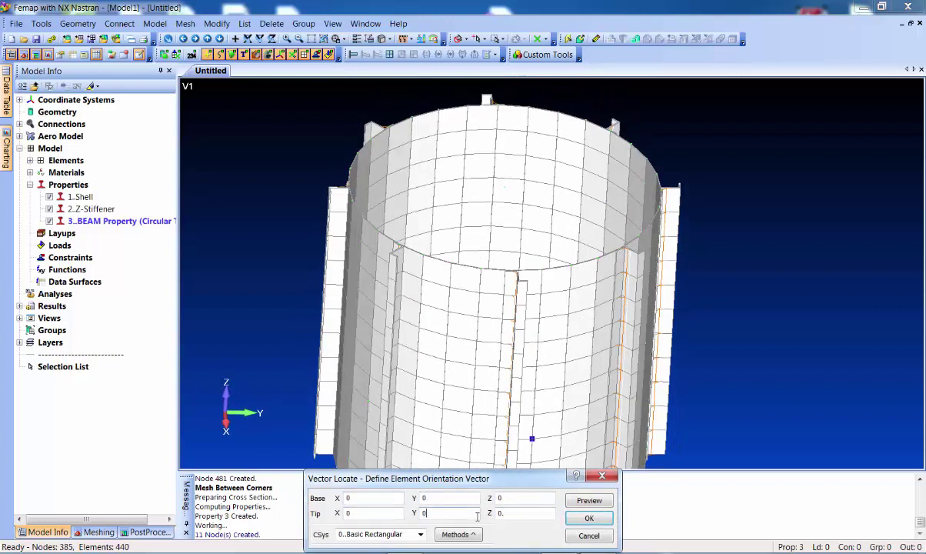
key(Return)
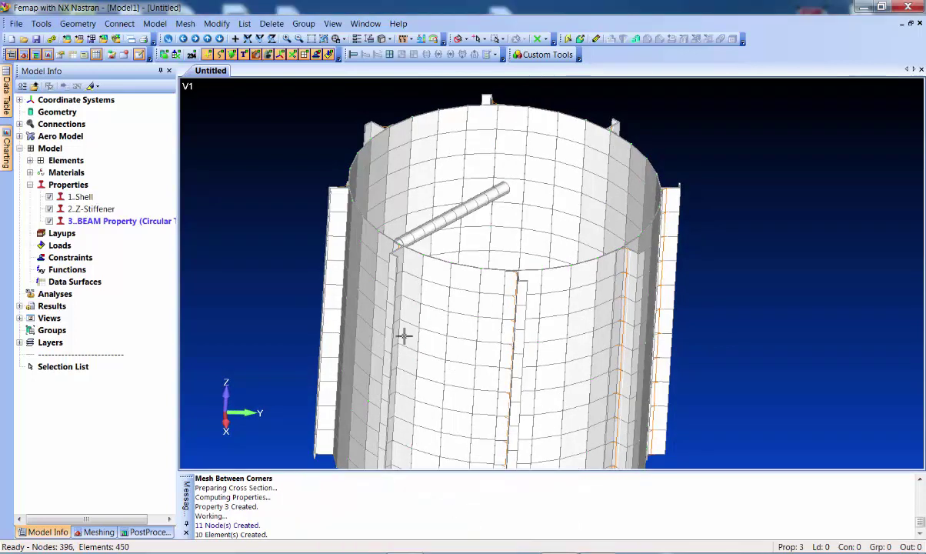
Step: Start a rotated element copy and select all tube beam elements by property 3
middle_drag(403, 335, 437, 224)
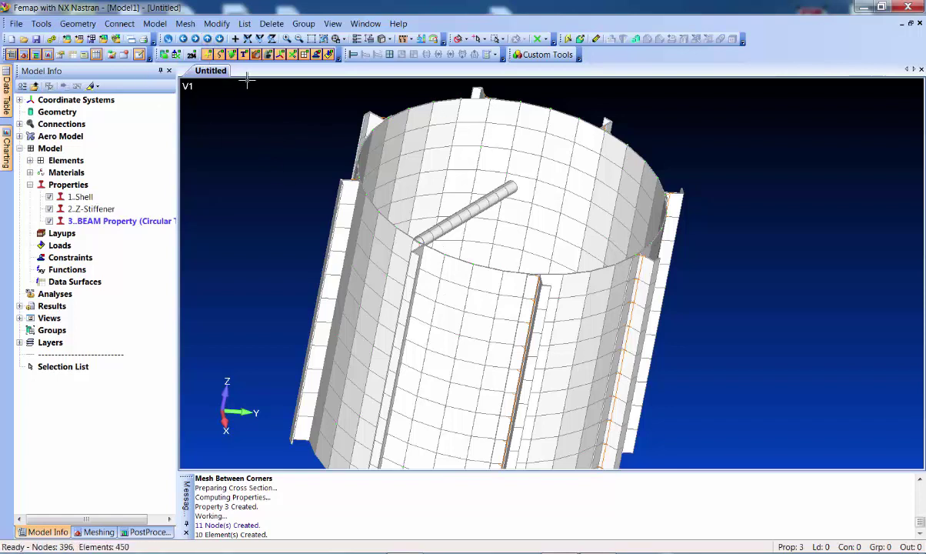
click(184, 23)
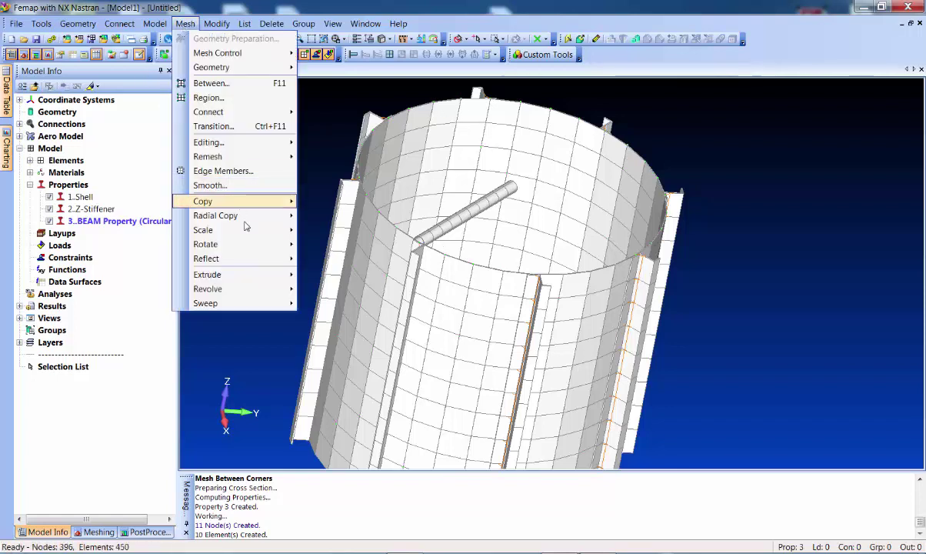
mouse_move(245, 245)
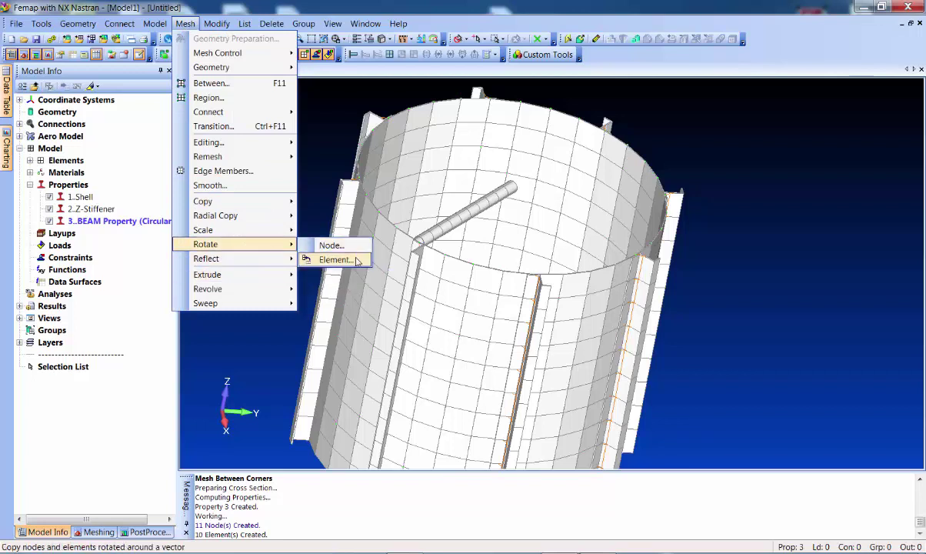
click(342, 260)
click(569, 537)
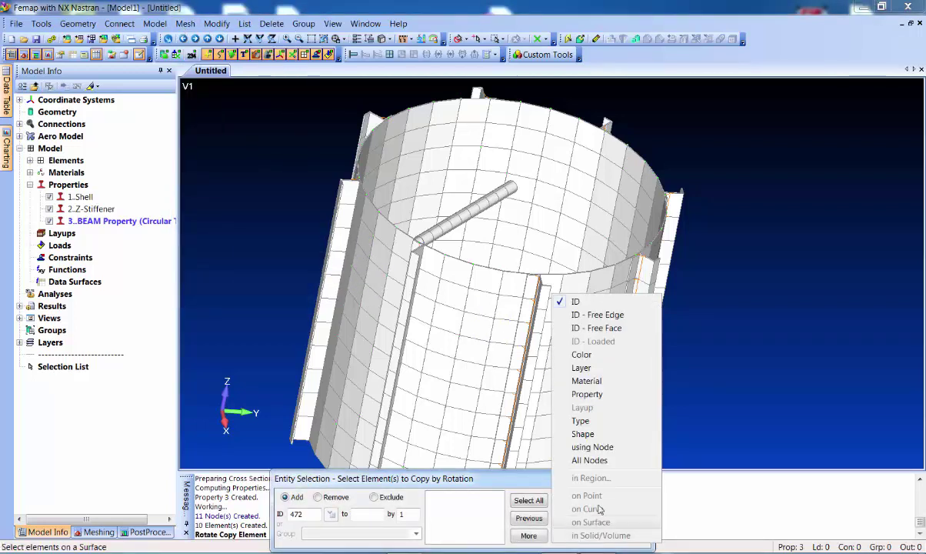
click(585, 392)
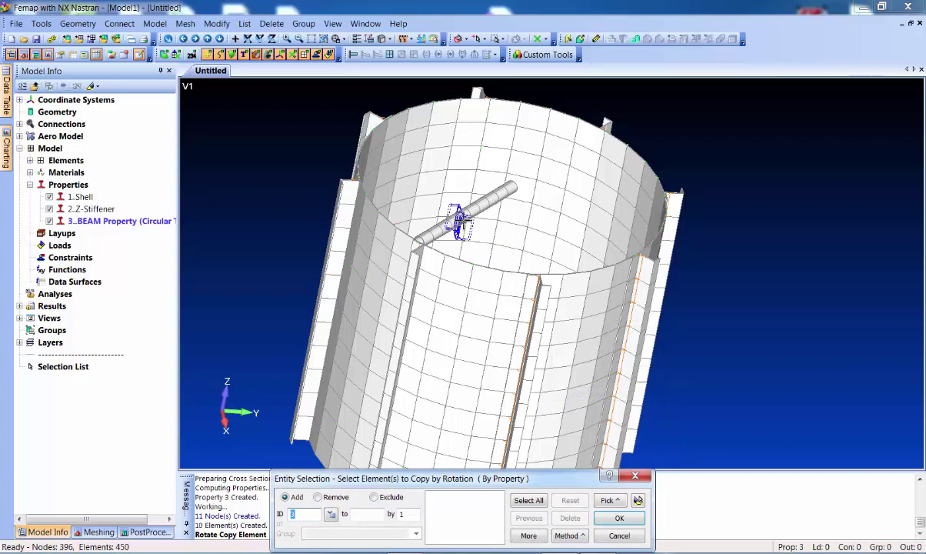
click(468, 210)
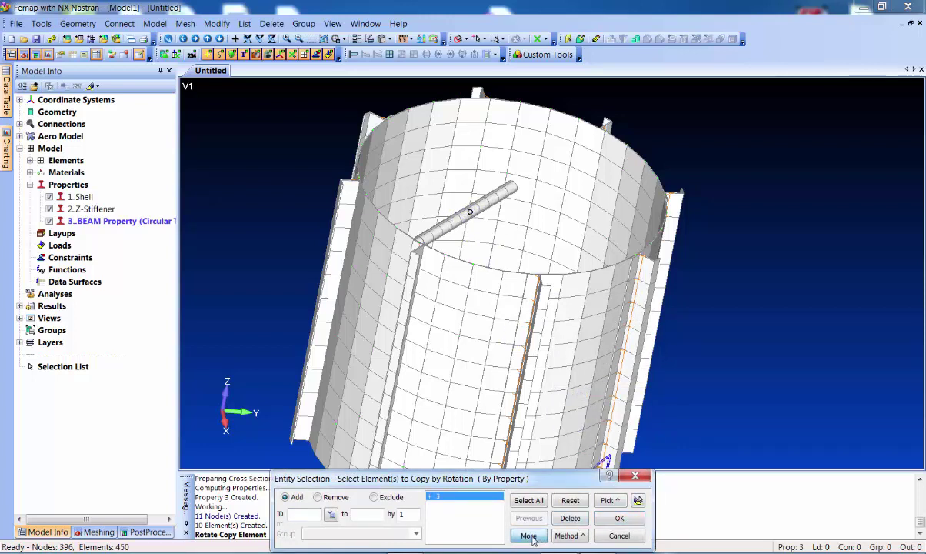
click(568, 536)
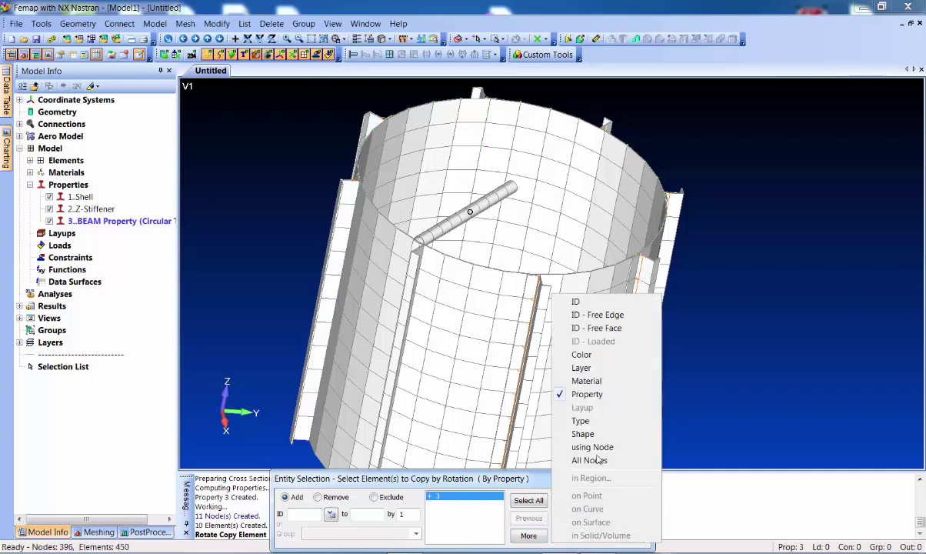
click(554, 294)
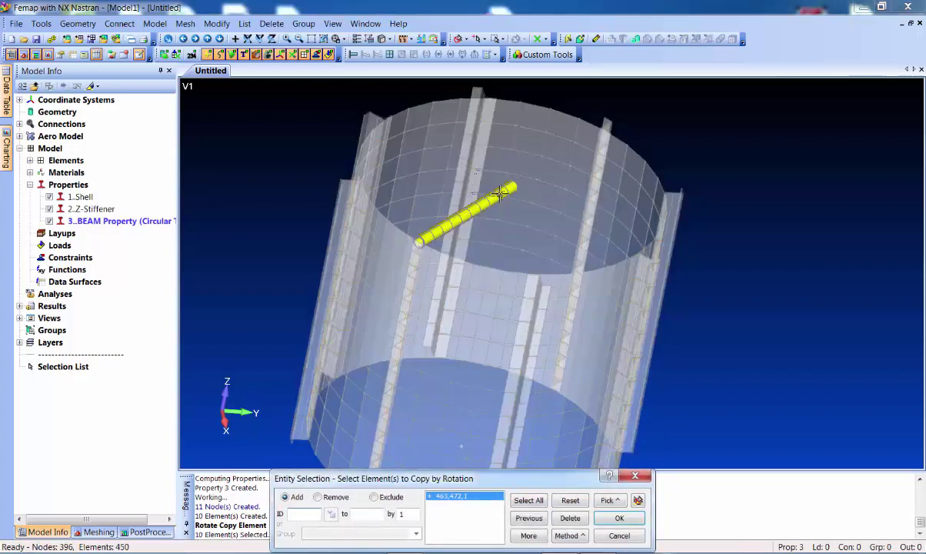
key(Return)
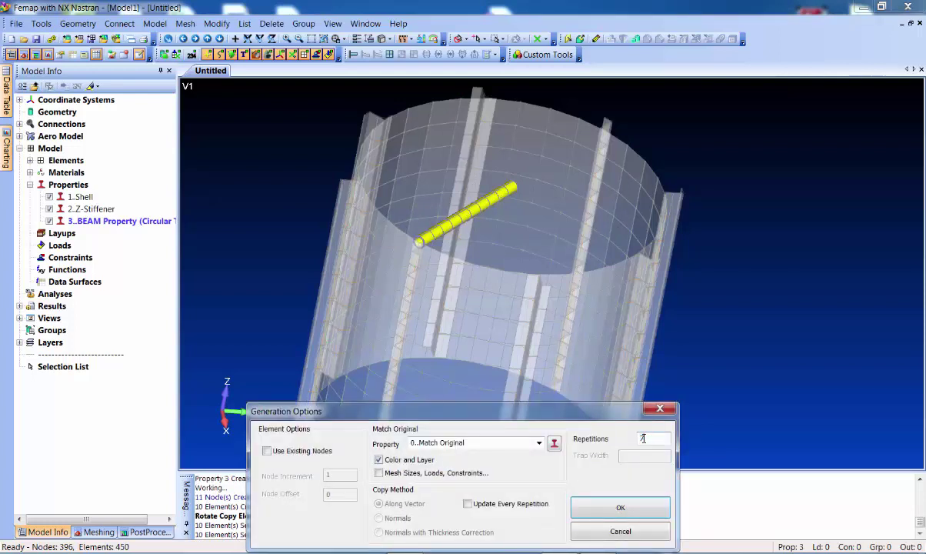
Step: Copy the tube beams with 7 repetitions about the cylinder's Z axis at a rotation angle of 45
click(618, 505)
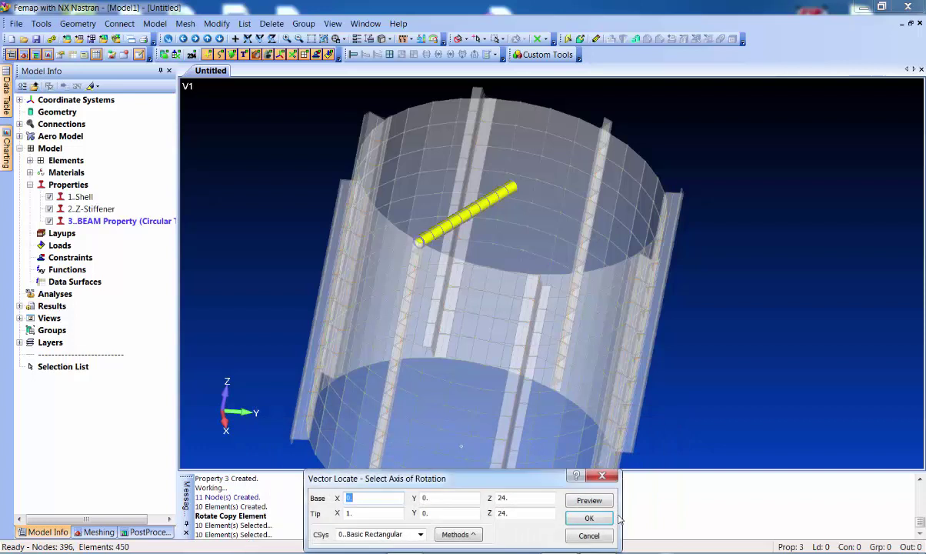
key(Return)
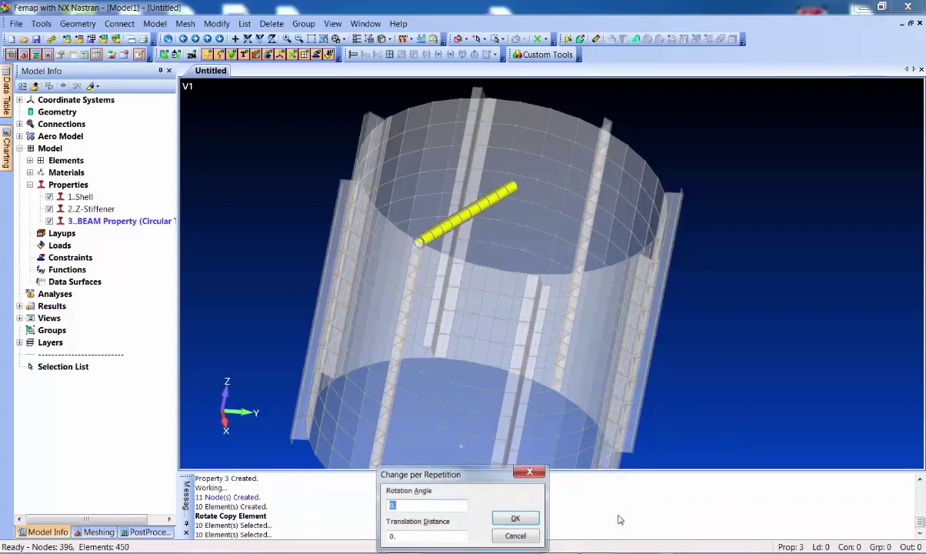
text(45)
key(Return)
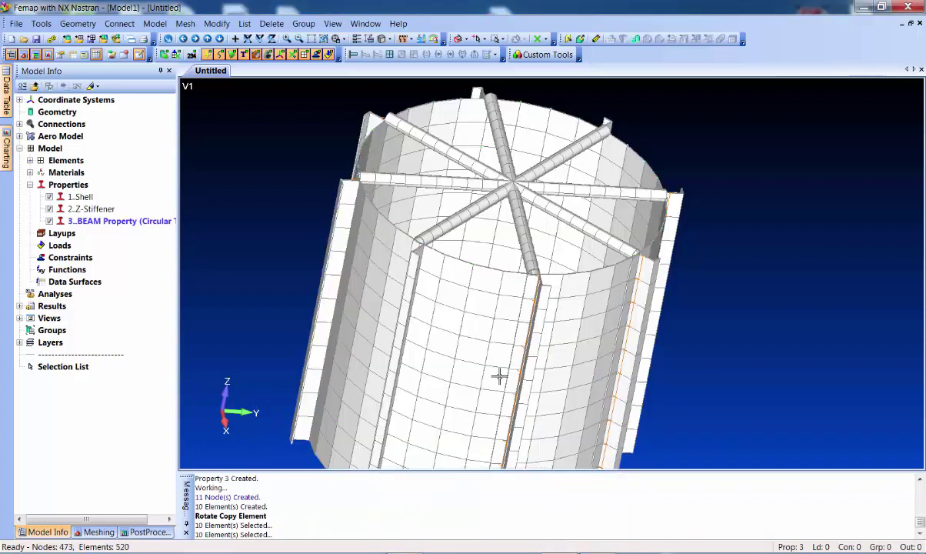
Step: Check all nodes for coincidence, preview the coincident nodes with their IDs, and merge them
mouse_move(505, 234)
middle_down()
mouse_move(505, 274)
mouse_move(510, 247)
mouse_move(487, 234)
middle_up()
click(40, 24)
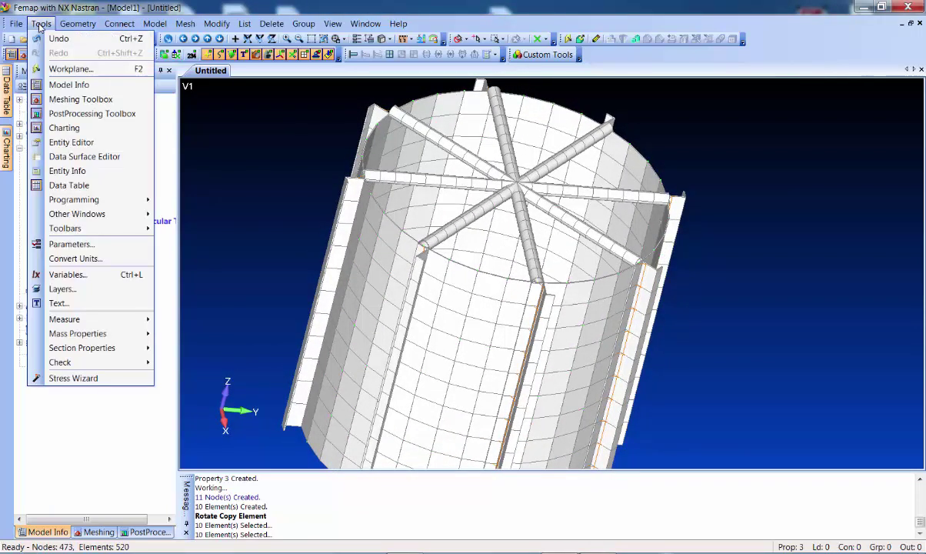
mouse_move(116, 362)
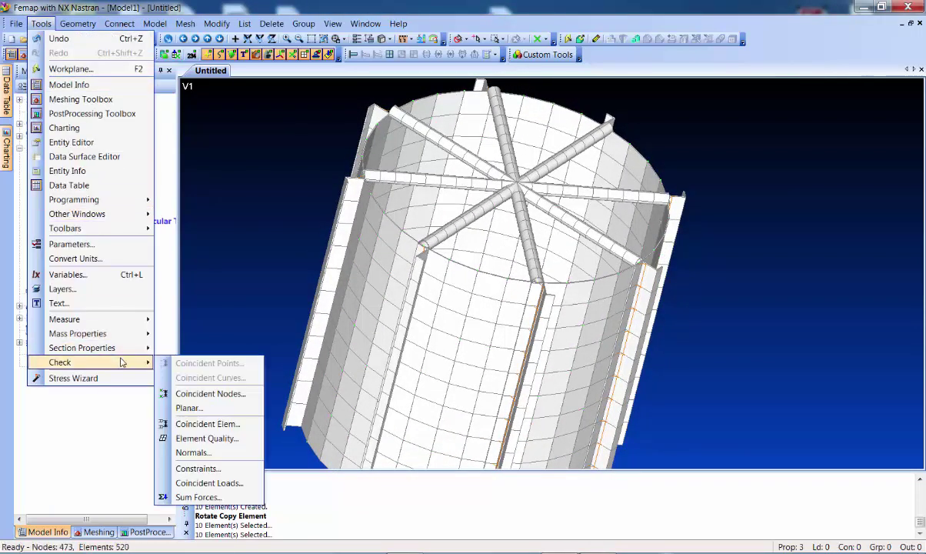
click(210, 394)
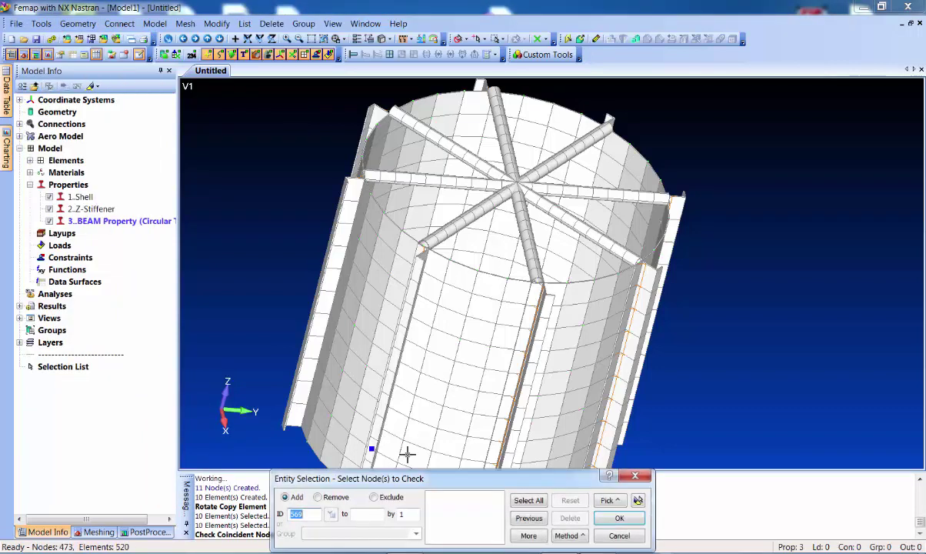
click(528, 500)
click(619, 518)
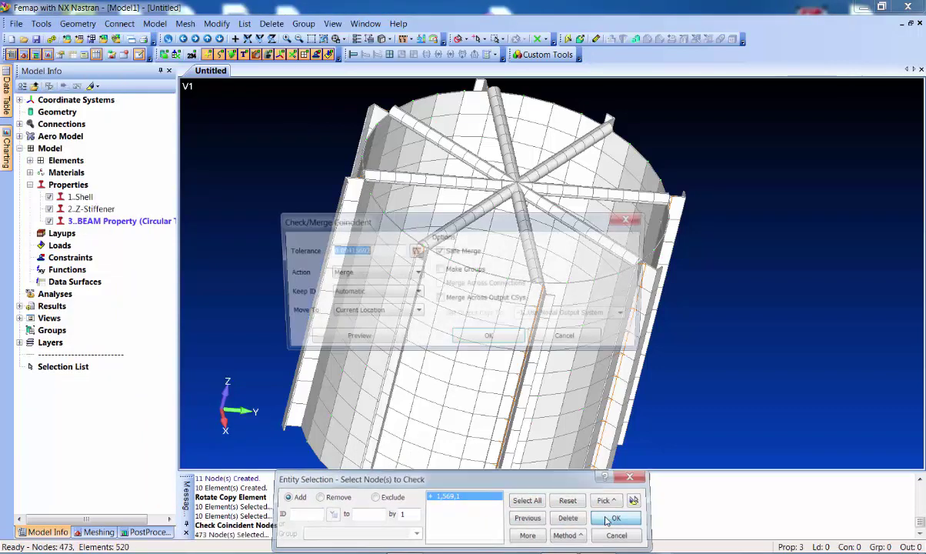
click(365, 340)
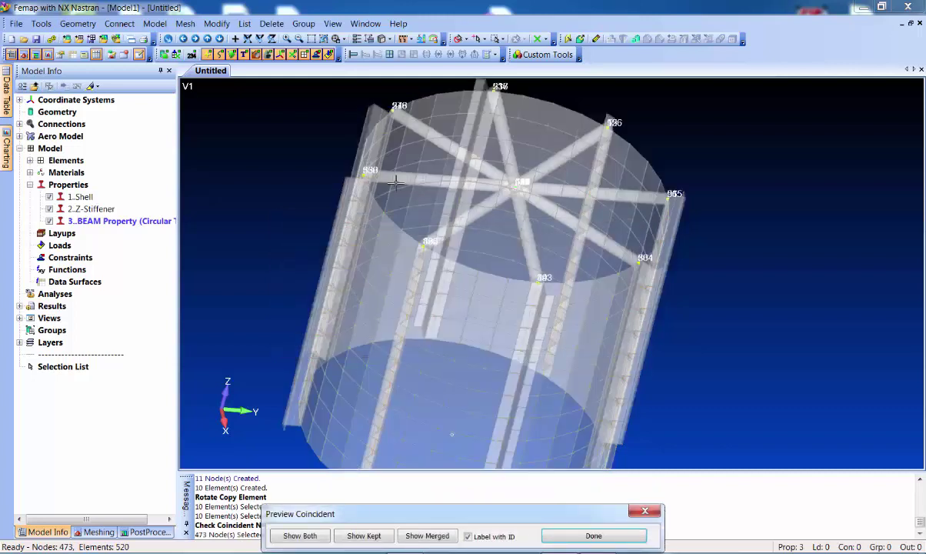
click(595, 535)
click(487, 338)
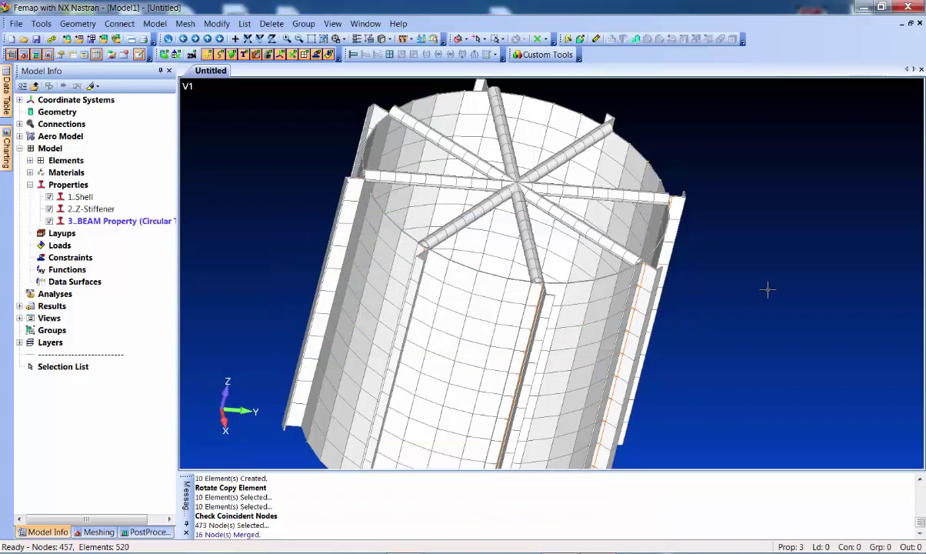
Step: Start an element copy and select all tube beam elements by property 3
middle_drag(767, 288, 777, 415)
click(184, 23)
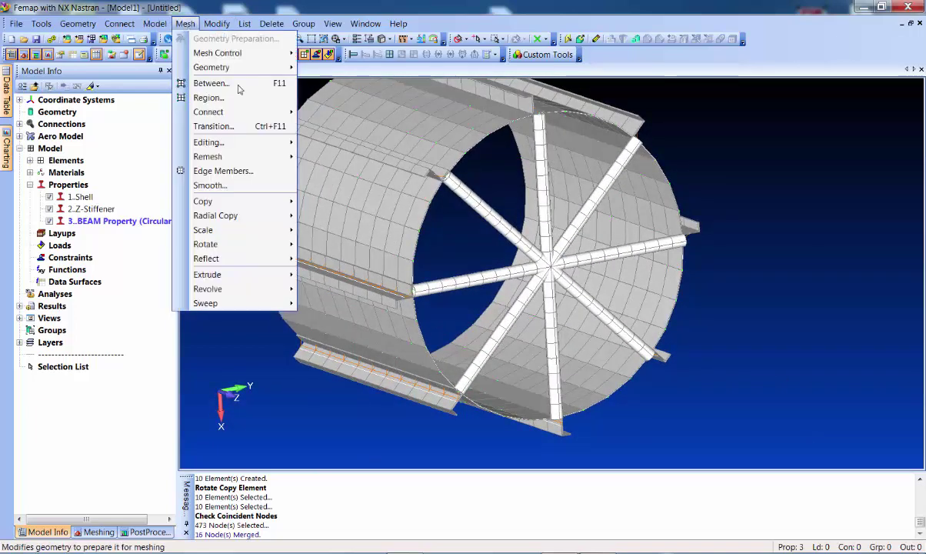
click(350, 219)
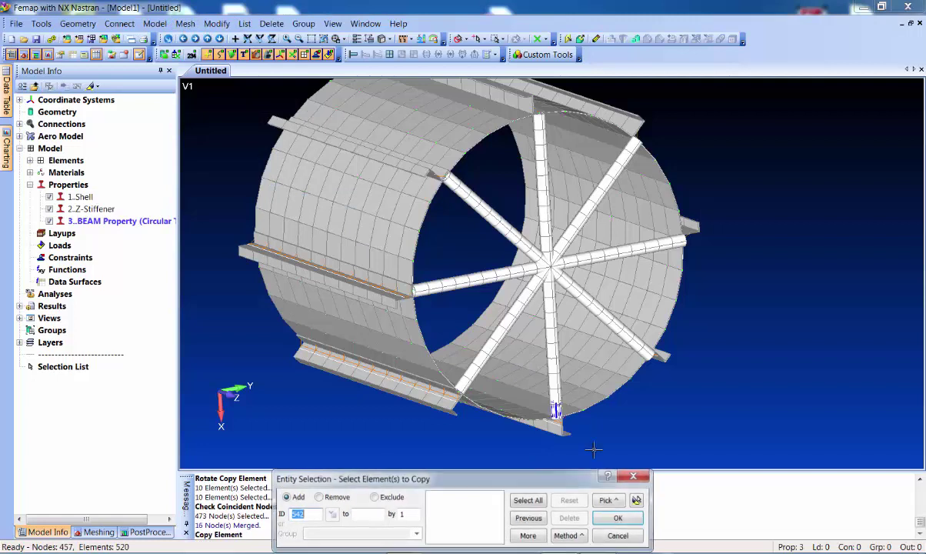
click(562, 534)
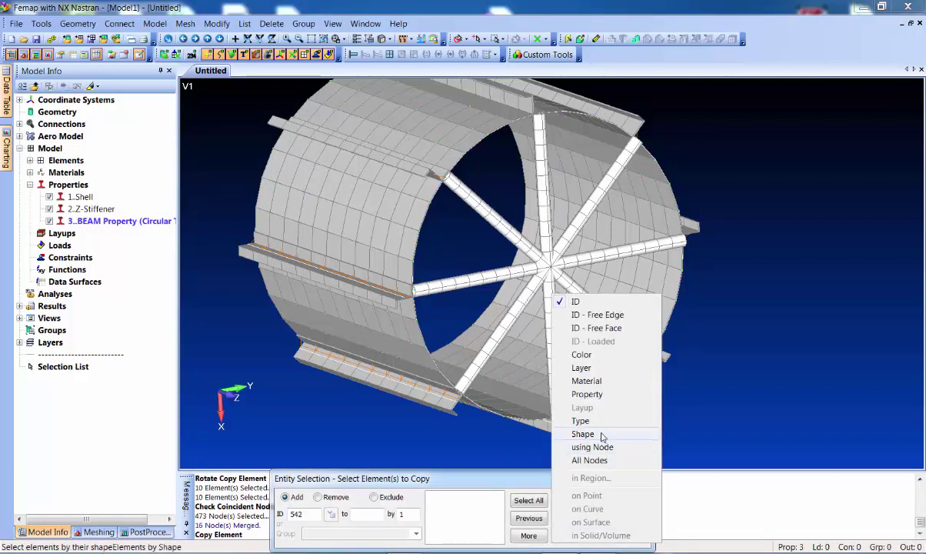
click(586, 394)
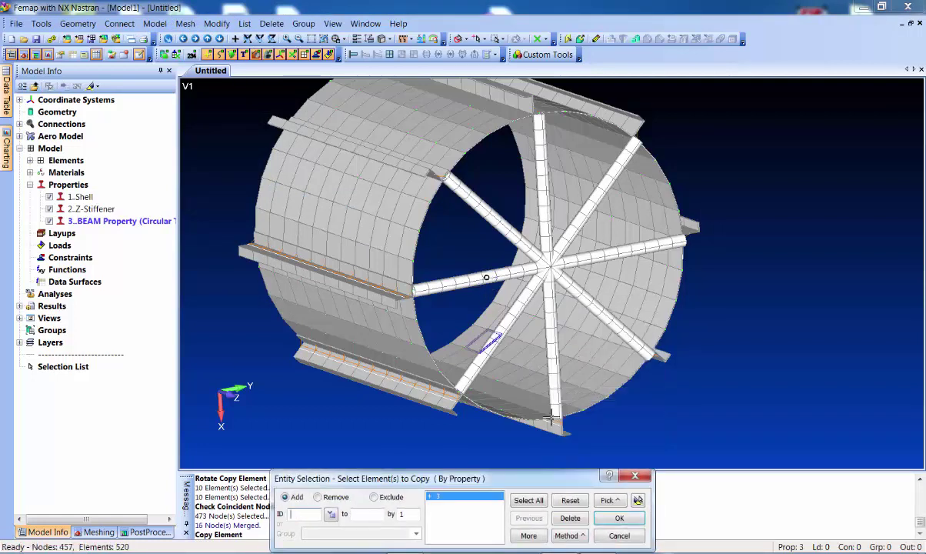
click(619, 518)
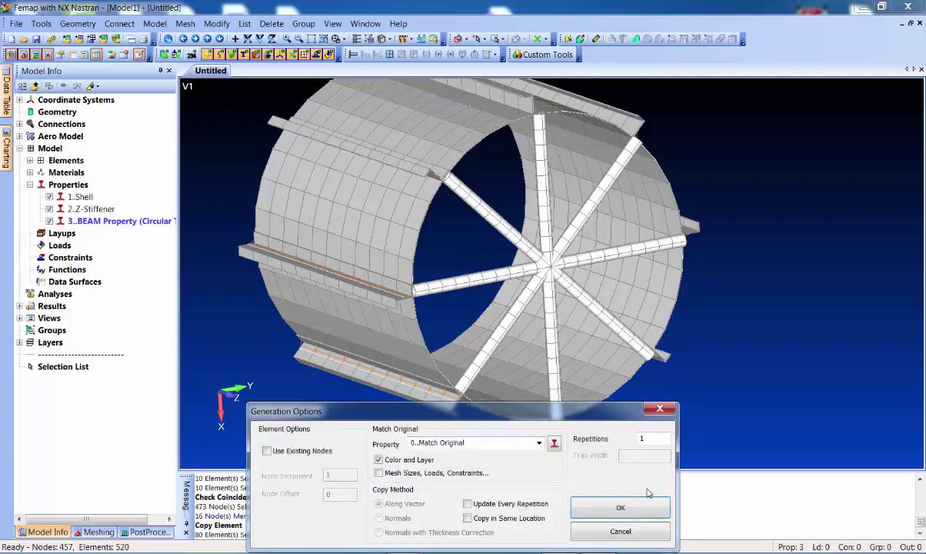
Step: Copy the tube beams with 1 repetition along a vector from a spoke's outer end node to the node at the opposite end of that stiffener
click(625, 508)
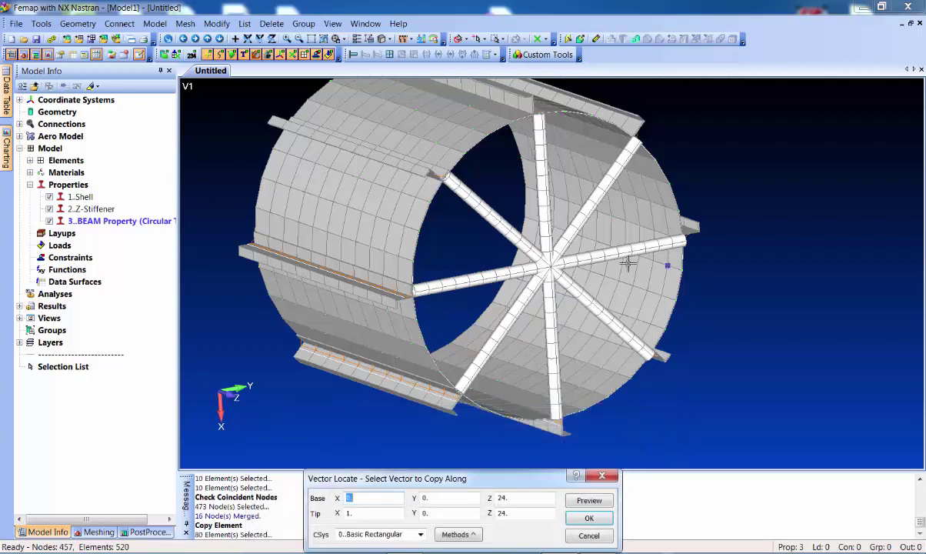
click(411, 291)
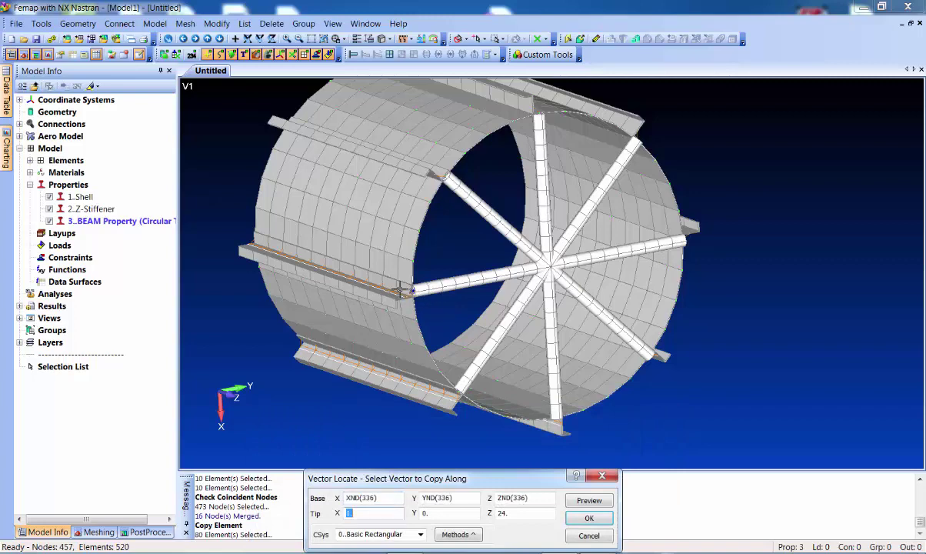
click(250, 244)
middle_click(250, 244)
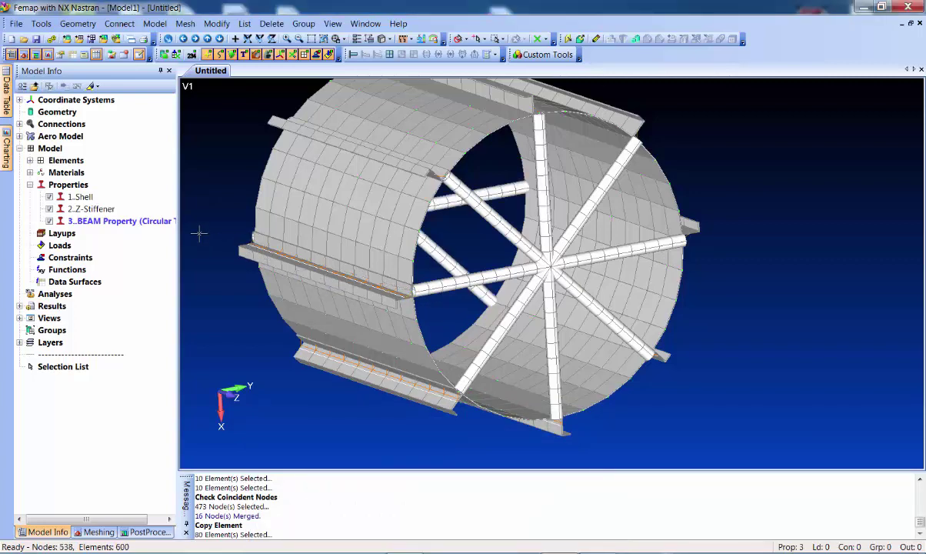
Step: Check all nodes for coincidence, preview the pairs with their IDs on the copied spokes, and merge them at their current location
middle_drag(201, 231, 471, 229)
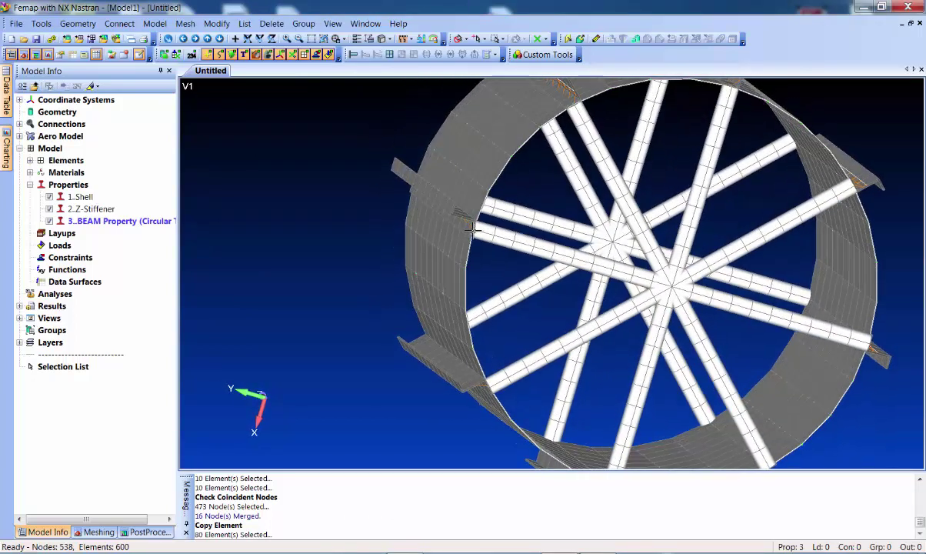
click(41, 23)
mouse_move(119, 362)
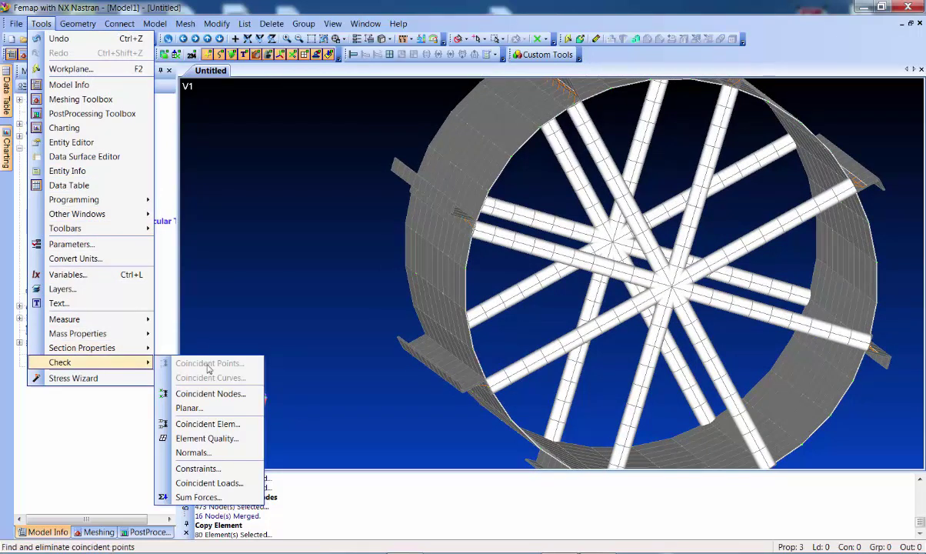
click(222, 397)
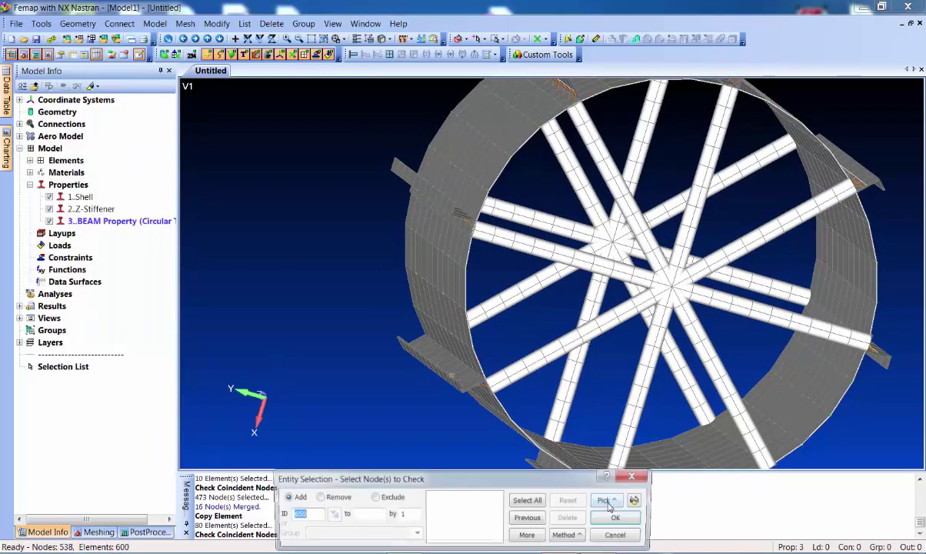
click(528, 500)
click(618, 518)
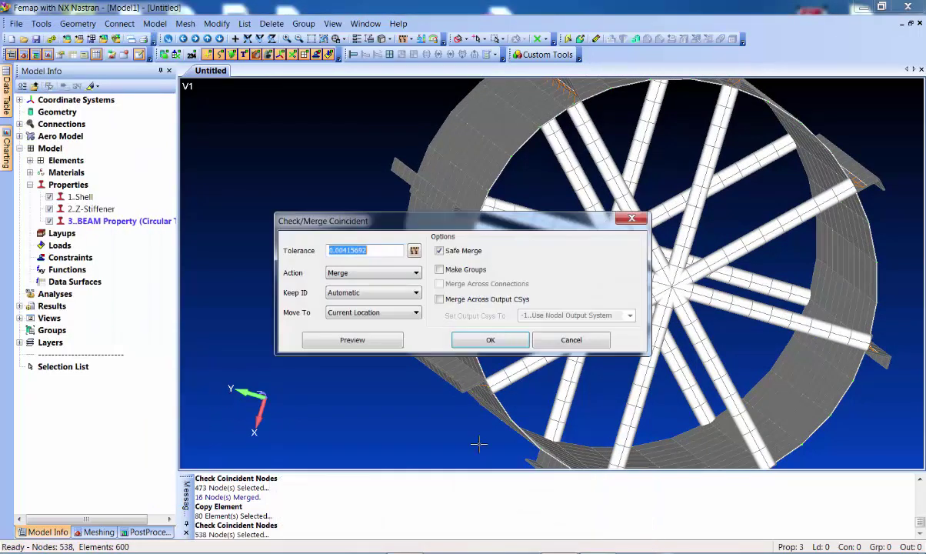
click(391, 342)
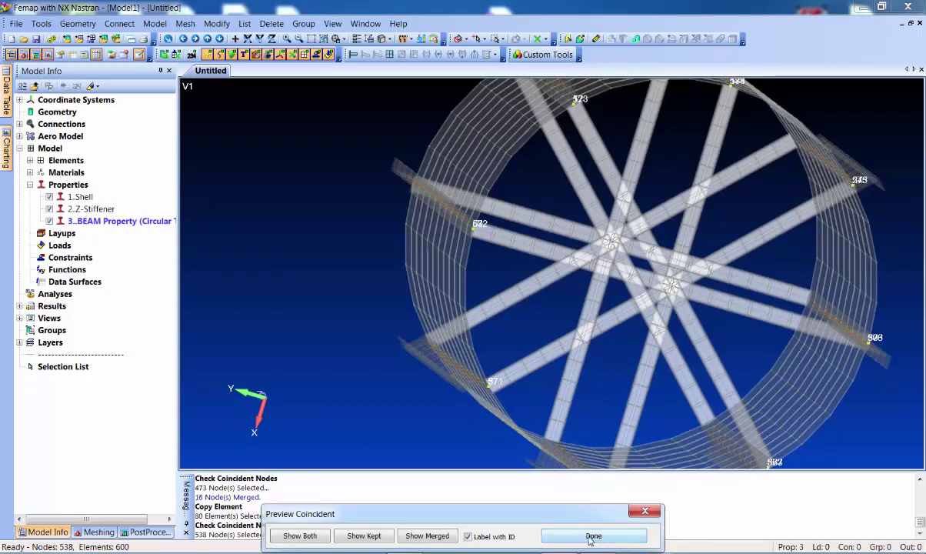
click(563, 536)
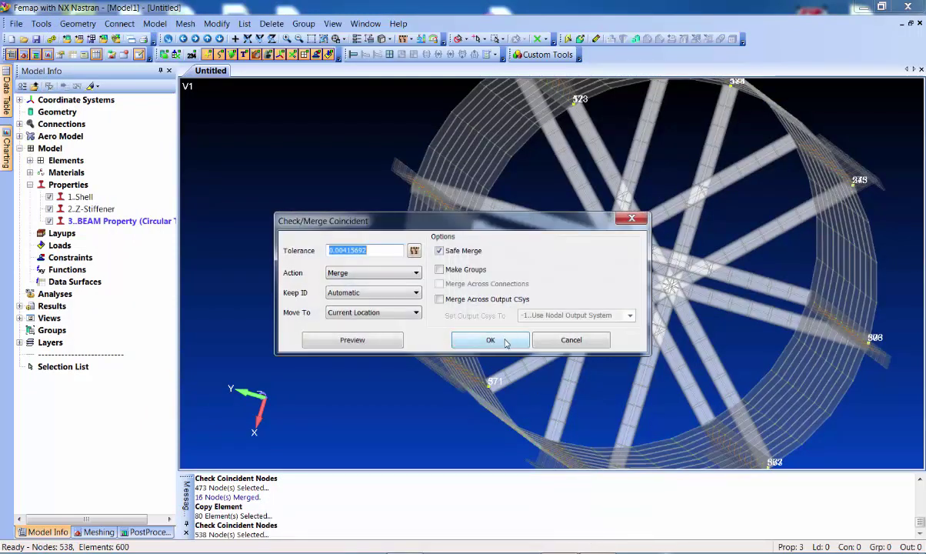
click(490, 340)
Step: Shrink the displayed elements and turn off the thickness/cross-section display around the spokes' center node
middle_drag(384, 301, 499, 259)
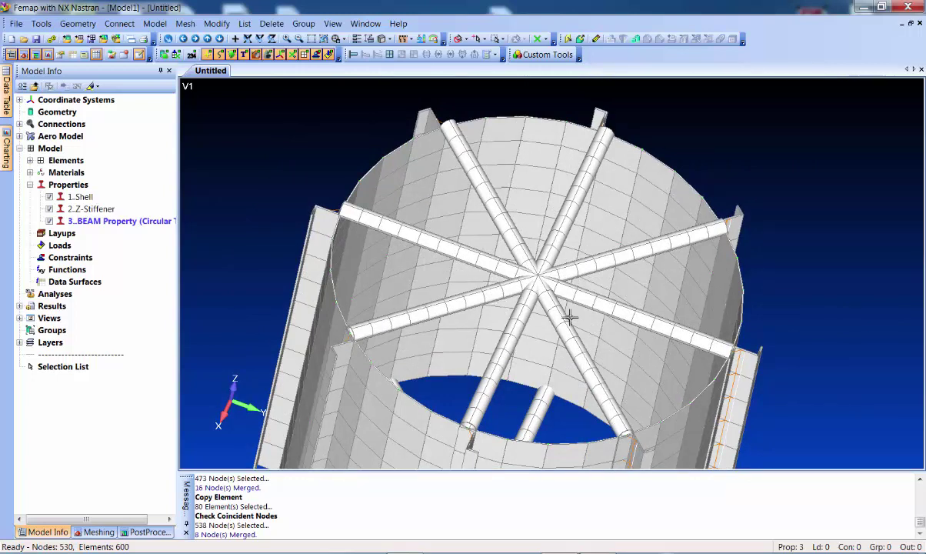
middle_drag(565, 302, 576, 313)
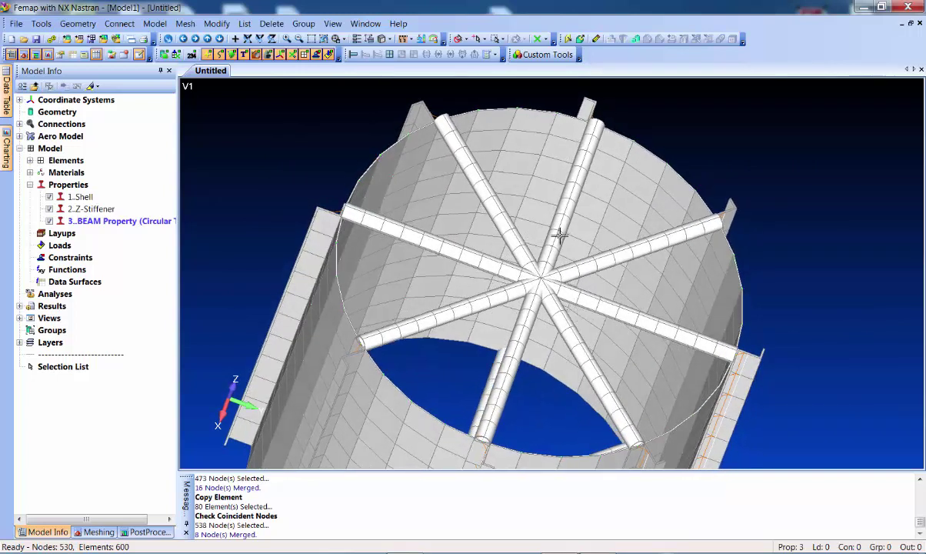
click(384, 39)
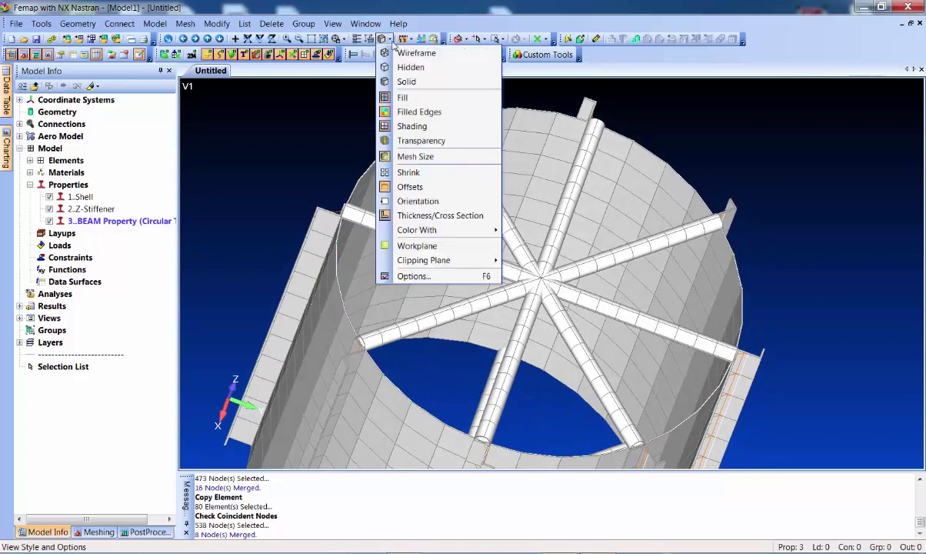
click(408, 172)
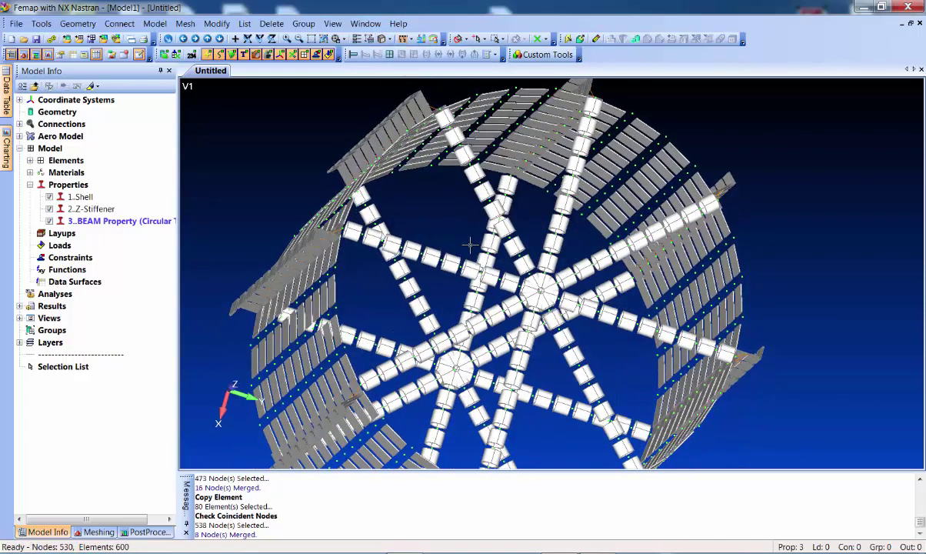
click(384, 39)
click(408, 203)
scroll(505, 301, up, 5)
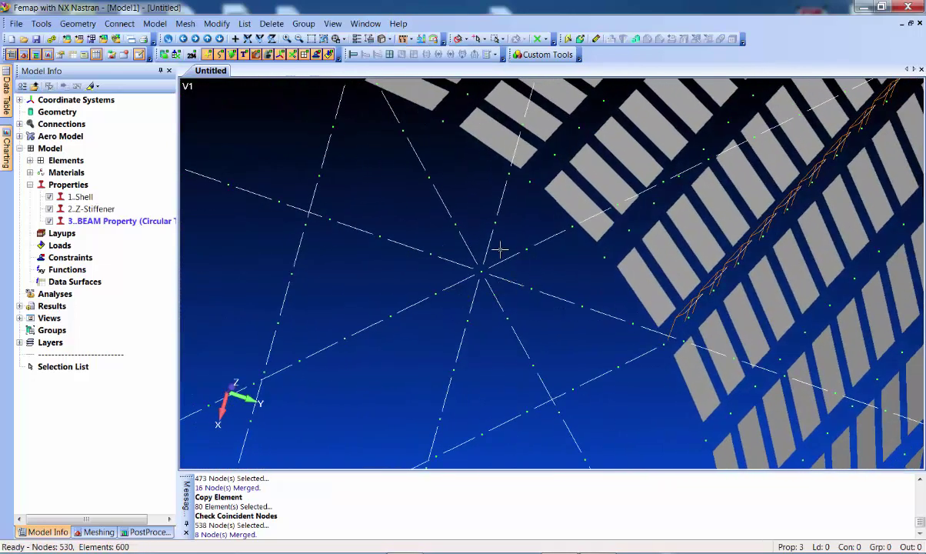
Step: Start a new plate element definition with property 1..Shell and a triangle shape
key(ctrl+e)
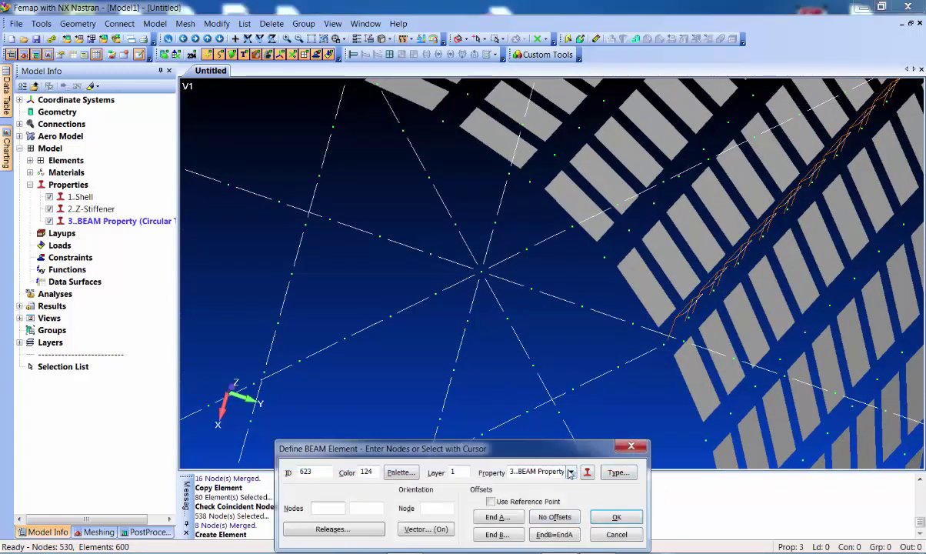
click(571, 472)
click(541, 484)
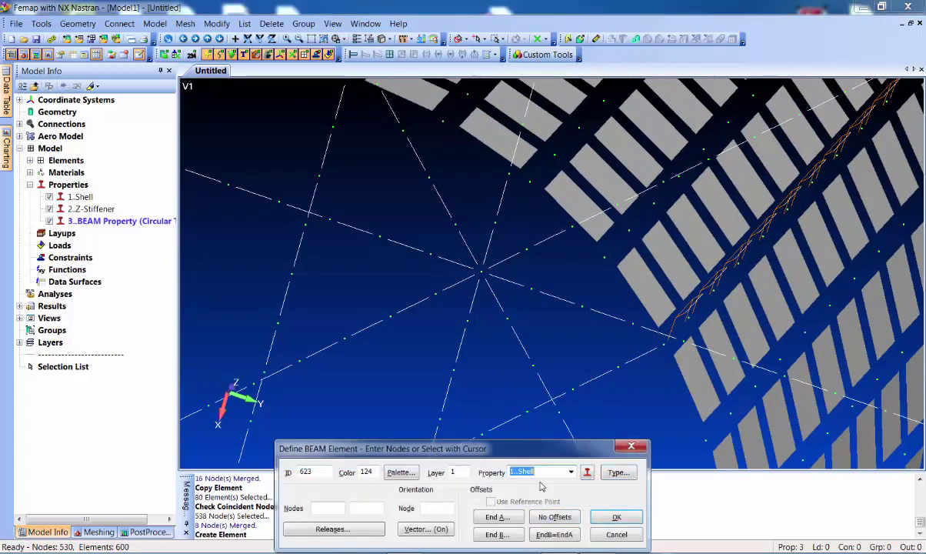
click(618, 472)
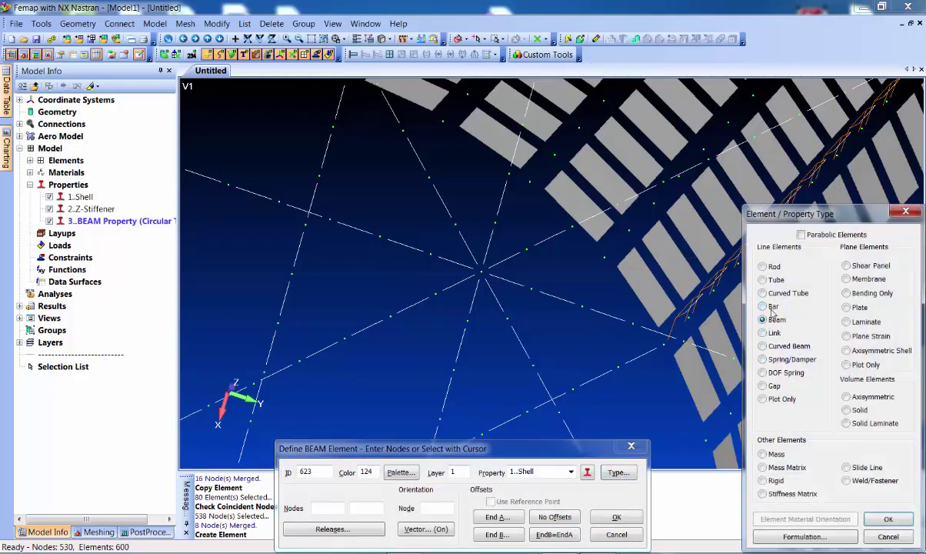
click(862, 310)
click(888, 519)
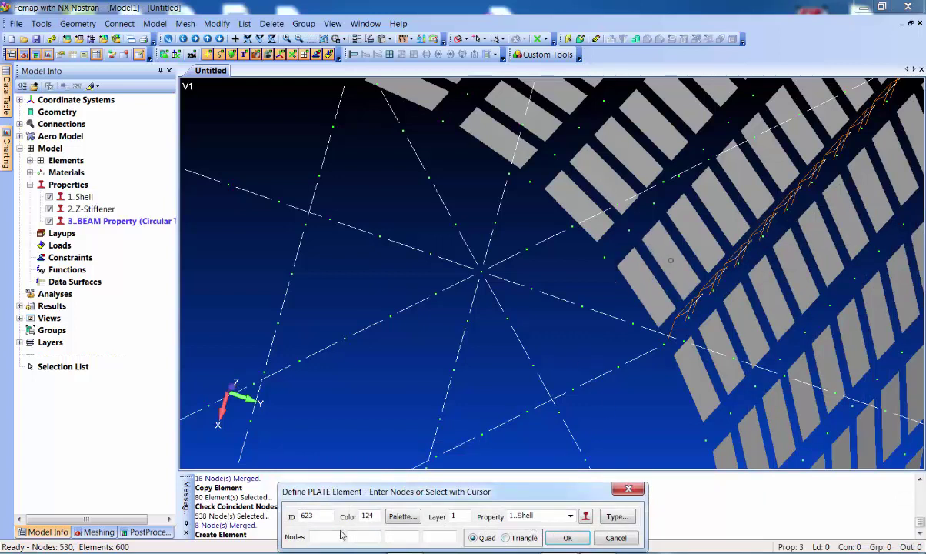
click(525, 539)
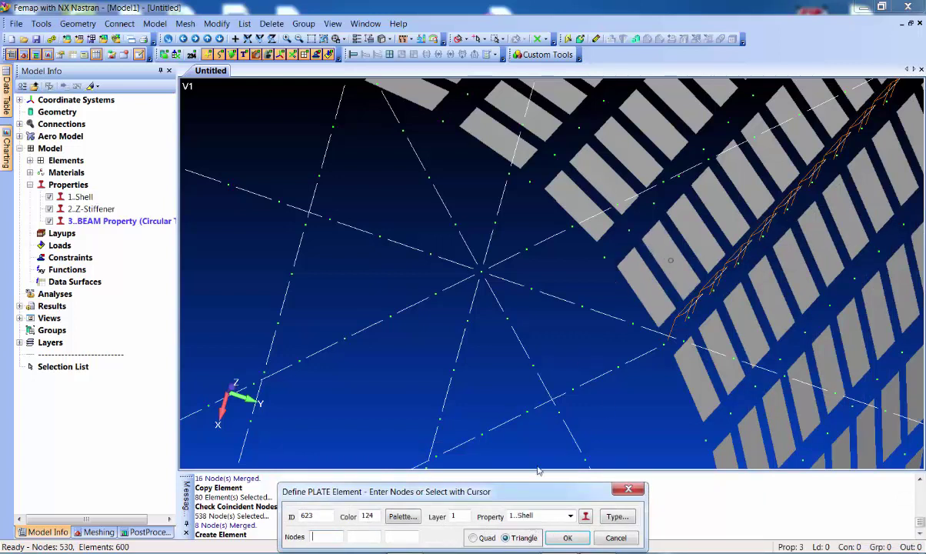
Step: Create four adjacent triangular plates around the hub, each joining the innermost nodes of two neighbouring spokes to the center node
click(468, 322)
click(507, 318)
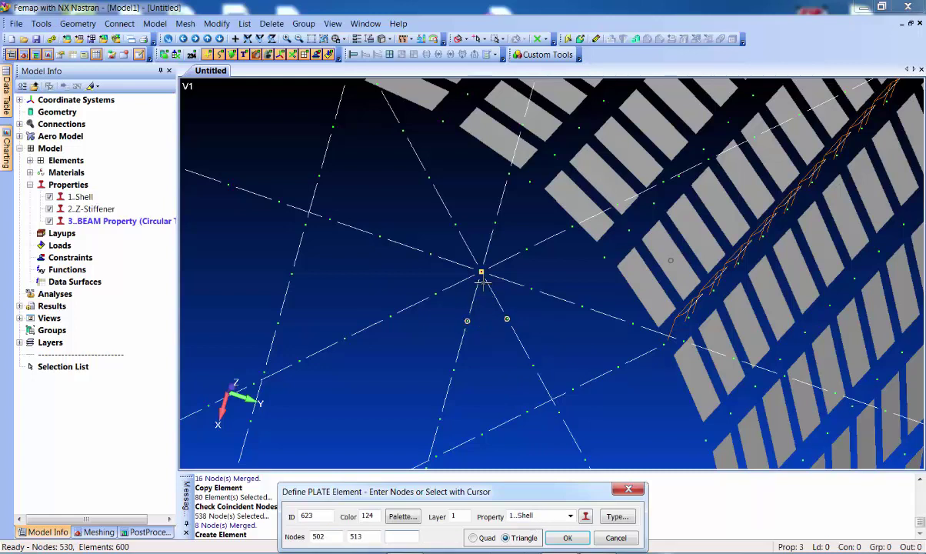
click(481, 274)
click(531, 290)
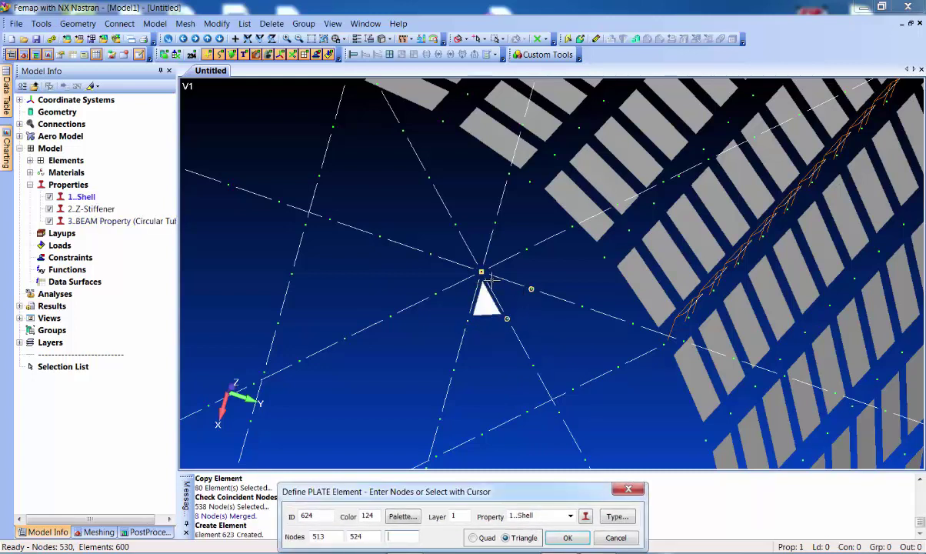
click(482, 274)
click(526, 250)
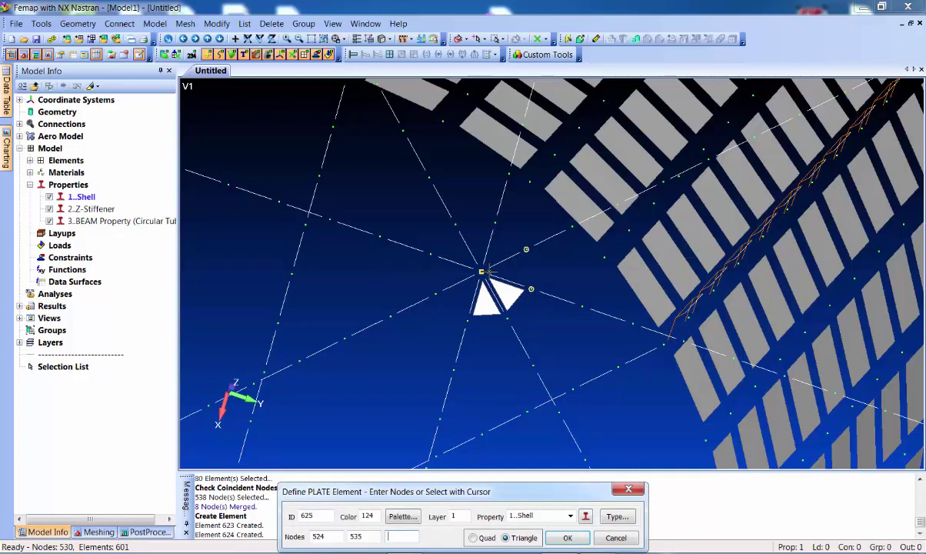
click(526, 250)
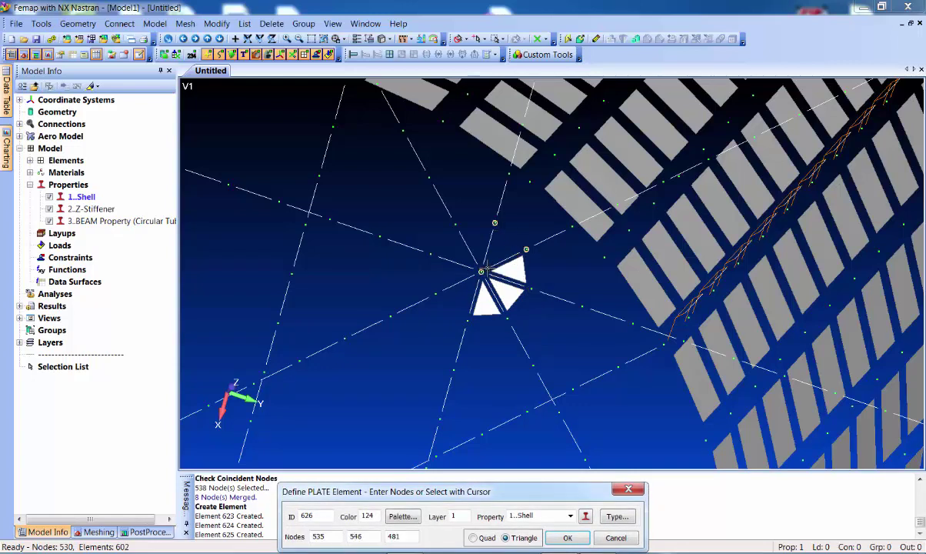
click(567, 538)
Step: Continue around the hub with three more triangular plates between neighbouring spokes, leaving only the last gap open
click(495, 223)
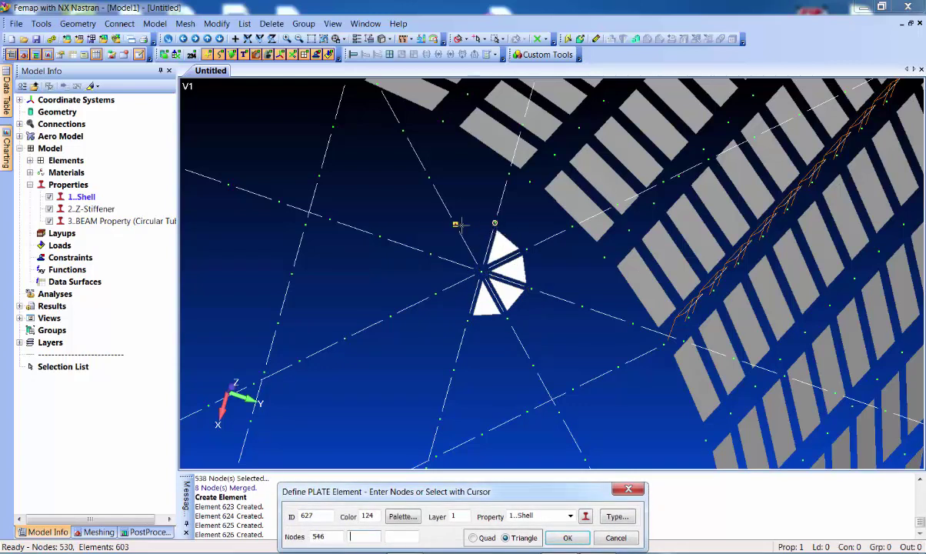
click(454, 223)
click(454, 224)
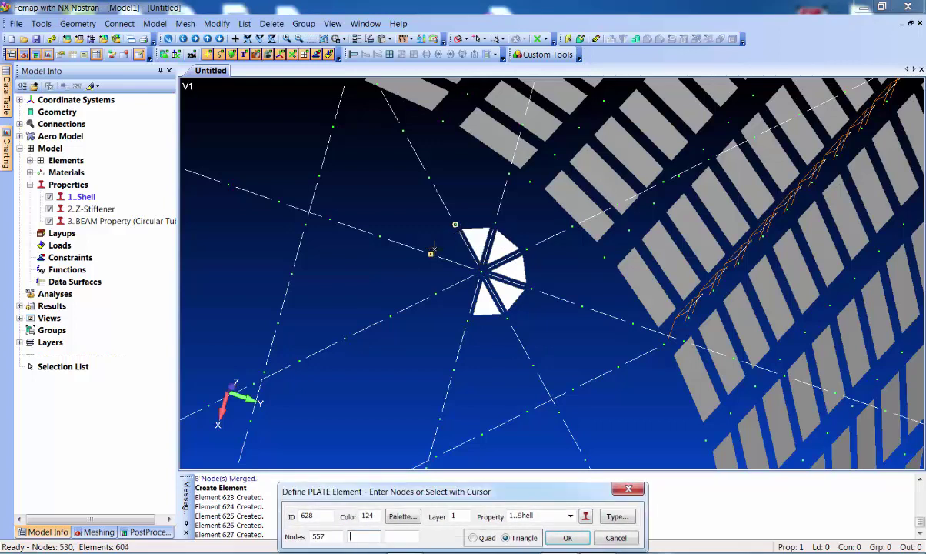
click(431, 253)
click(475, 266)
click(432, 254)
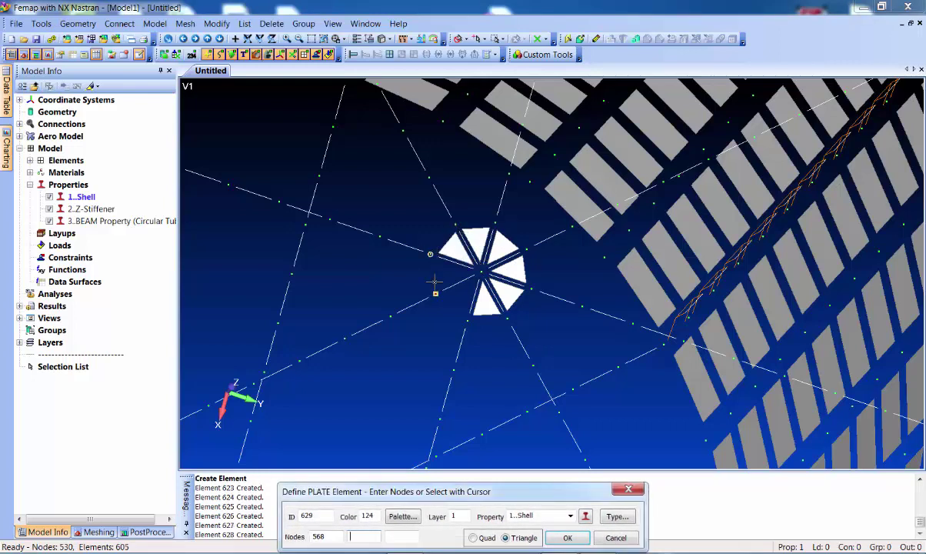
click(439, 287)
click(476, 269)
Step: Create the last two triangular plates joining the spokes' innermost nodes to the hub's center node, closing the ring
click(436, 294)
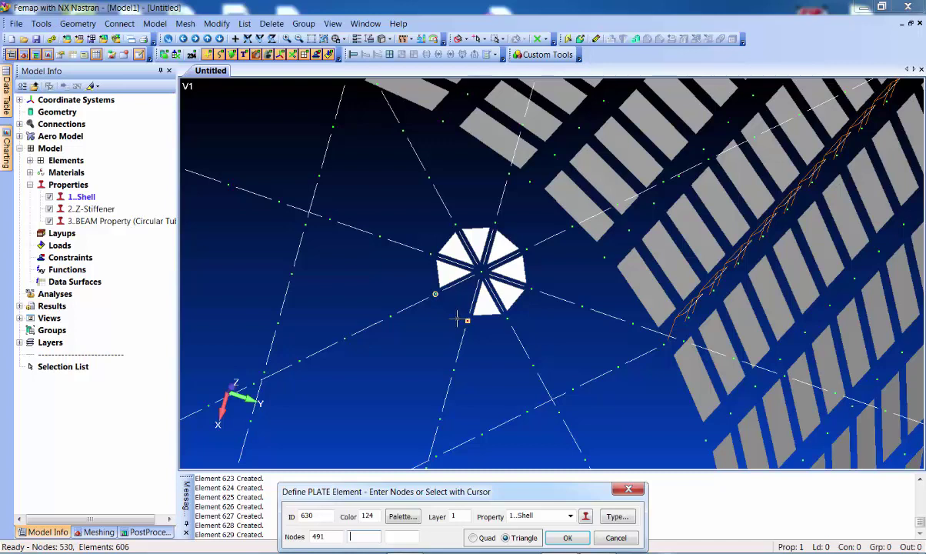
click(460, 319)
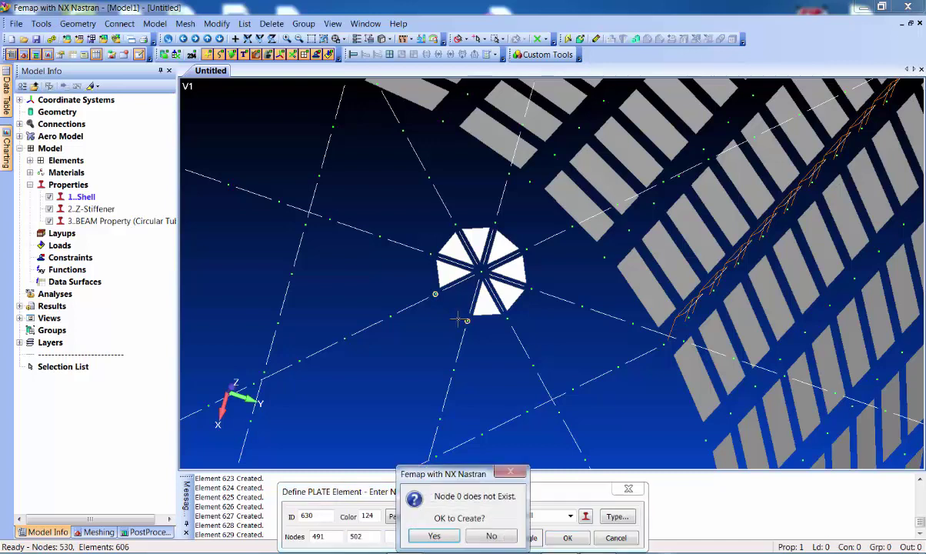
click(433, 535)
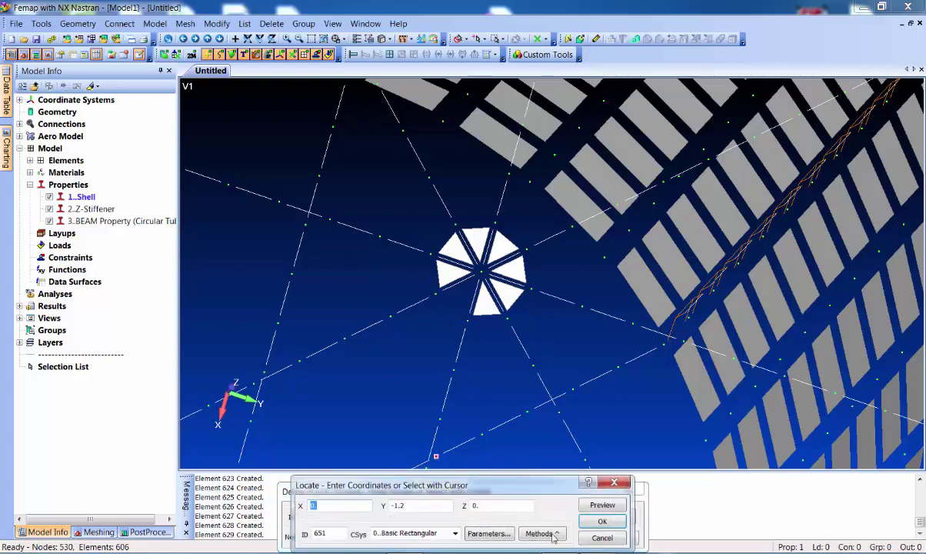
click(602, 539)
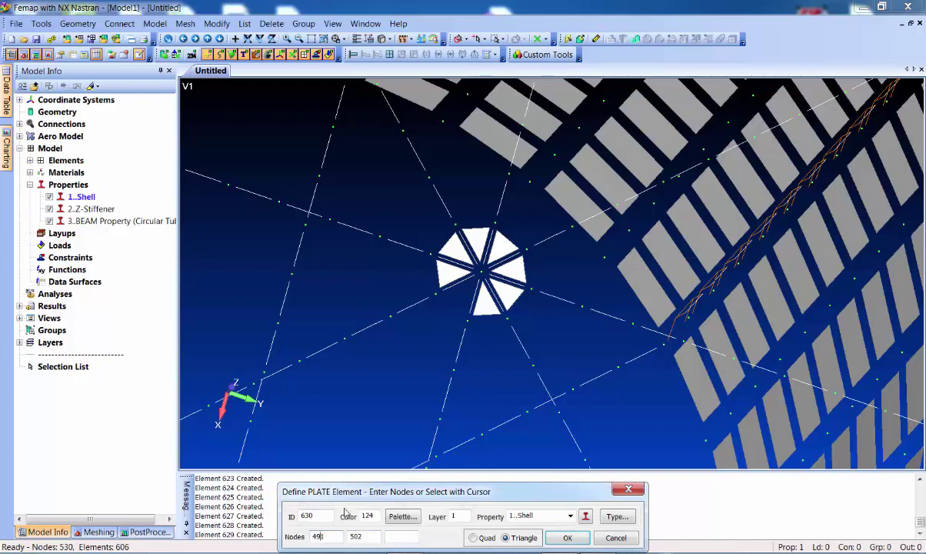
click(468, 271)
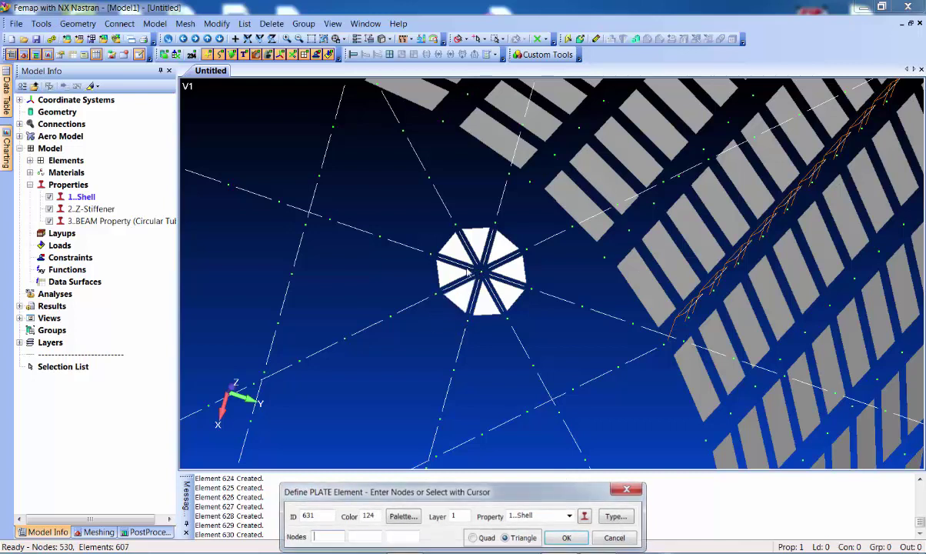
Step: Switch the plate shape to quad and create one plate between two neighbouring spokes, outside the triangle ring, from their first and second nodes
click(483, 537)
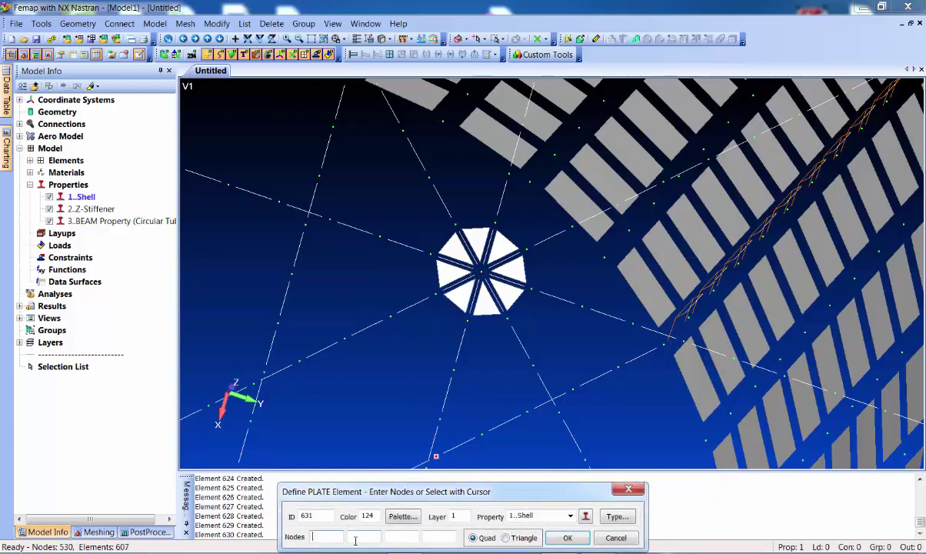
click(460, 372)
click(513, 357)
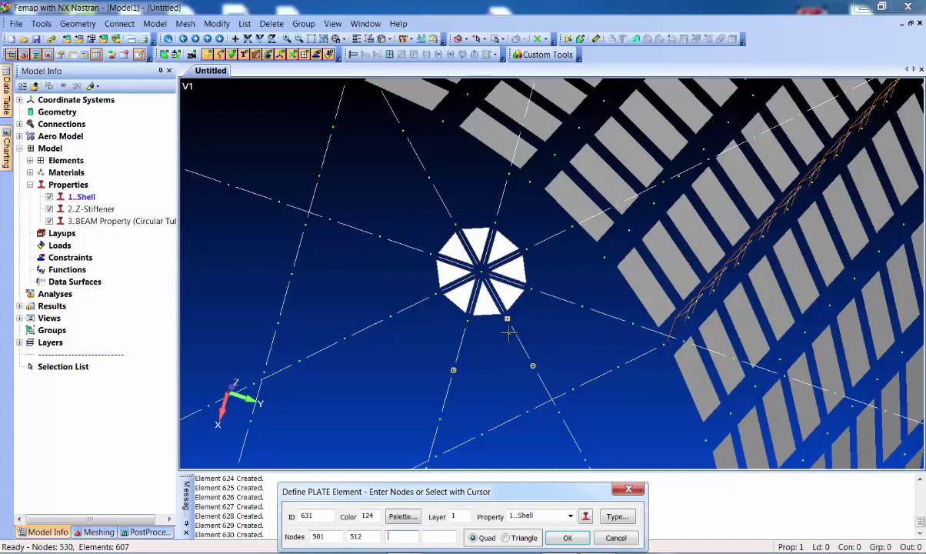
click(508, 322)
click(466, 315)
Step: Create the second and third quad plates in the neighbouring spoke gaps around the triangle ring
click(532, 366)
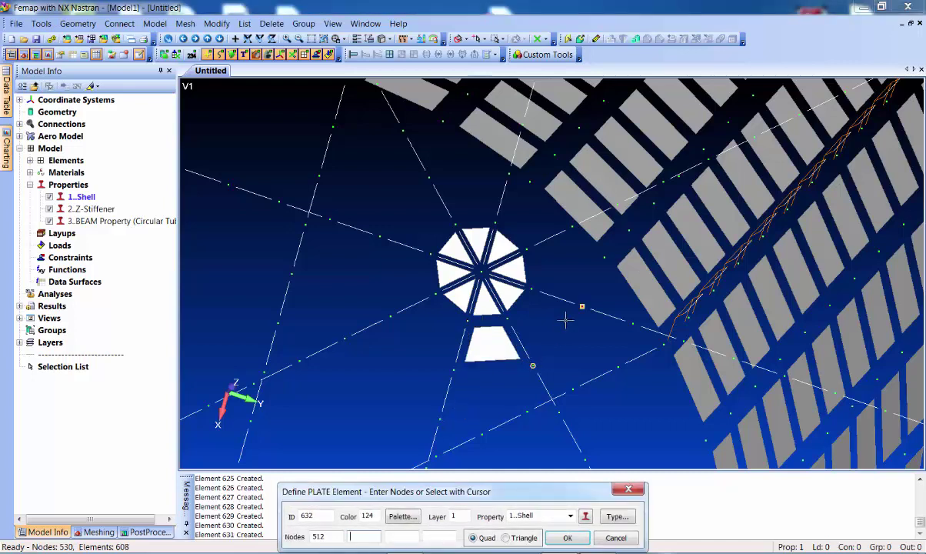
click(567, 318)
click(529, 302)
click(579, 308)
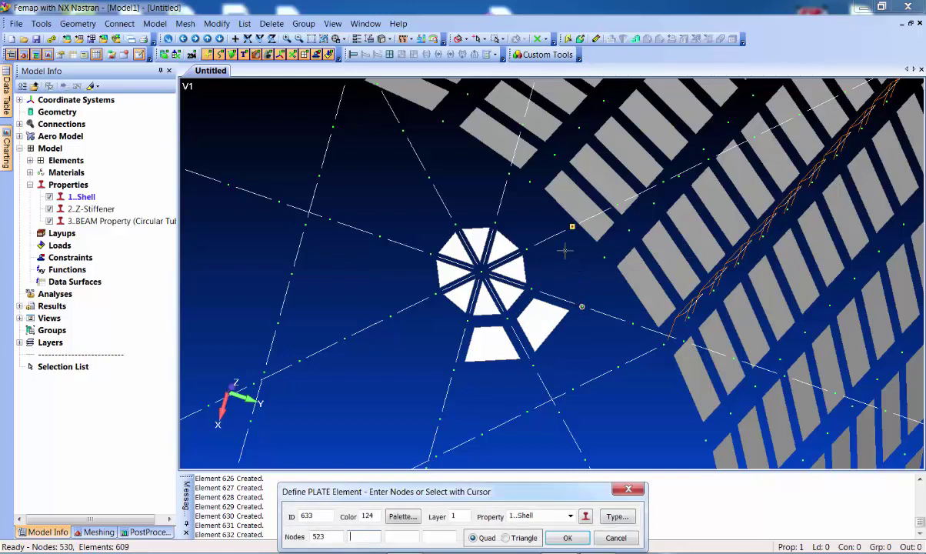
click(570, 229)
click(526, 249)
Step: Create the fourth and fifth quad plates in the next two spoke gaps, joining the first and second nodes of the spokes
middle_drag(531, 300, 554, 231)
click(569, 228)
click(522, 250)
click(491, 223)
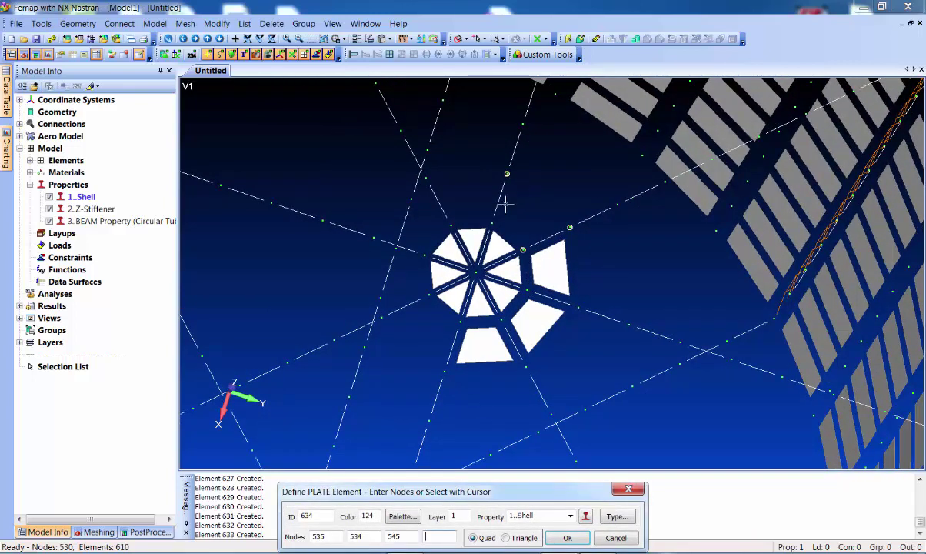
click(507, 173)
click(492, 223)
click(507, 171)
click(425, 178)
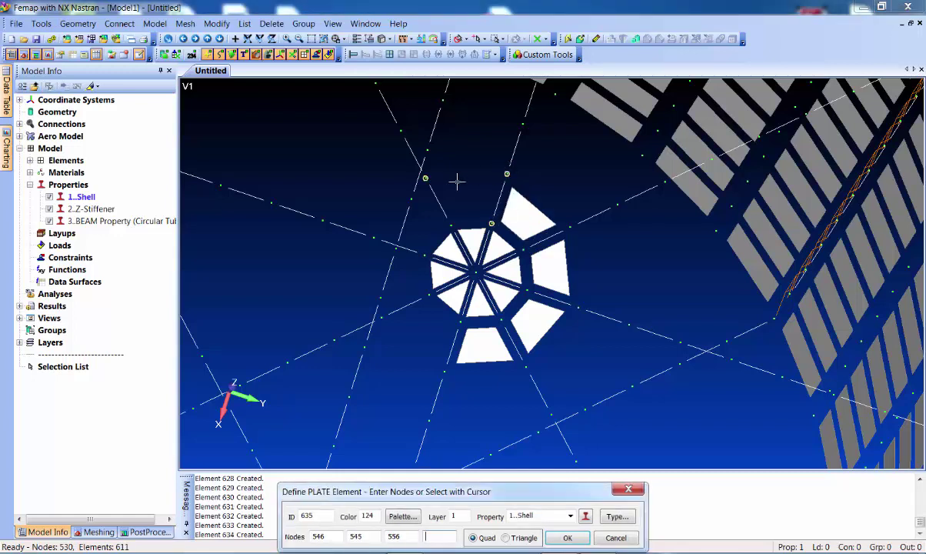
click(459, 215)
Step: Create the sixth and seventh quad plates around the hub, leaving one spoke gap open in the outer ring
click(431, 210)
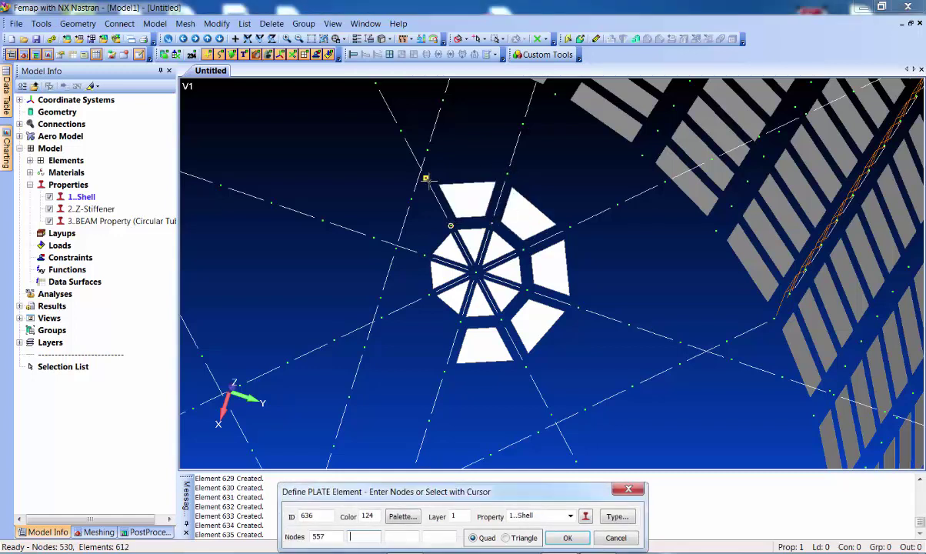
click(404, 171)
click(374, 237)
click(424, 254)
click(373, 237)
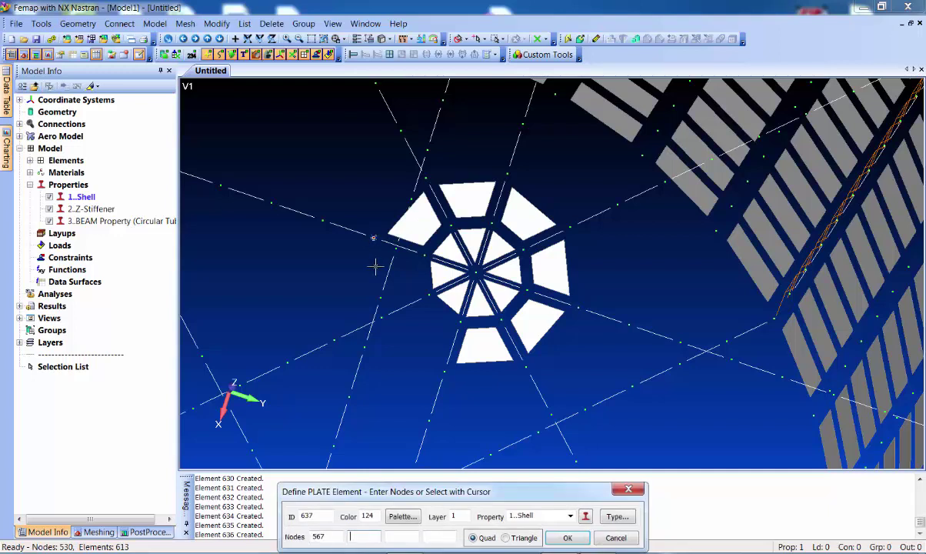
click(428, 295)
key(Return)
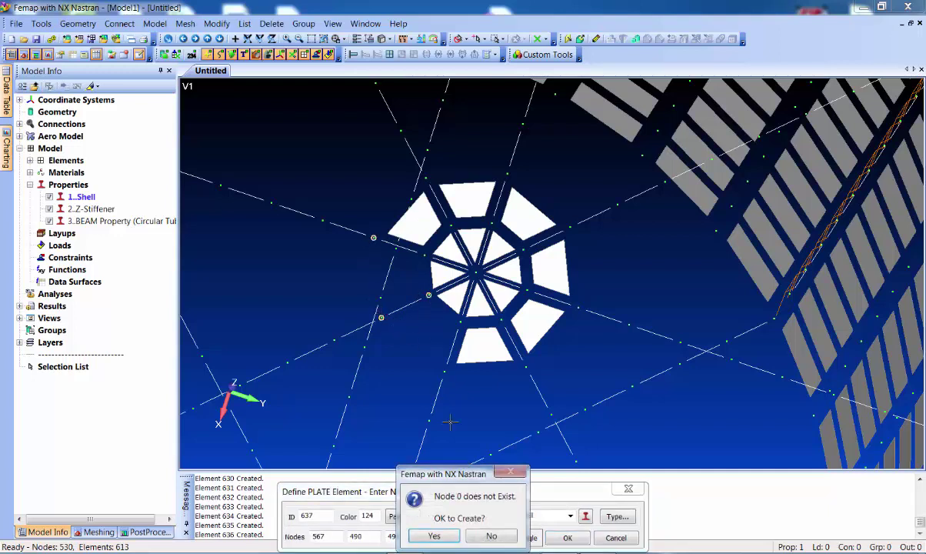
click(489, 538)
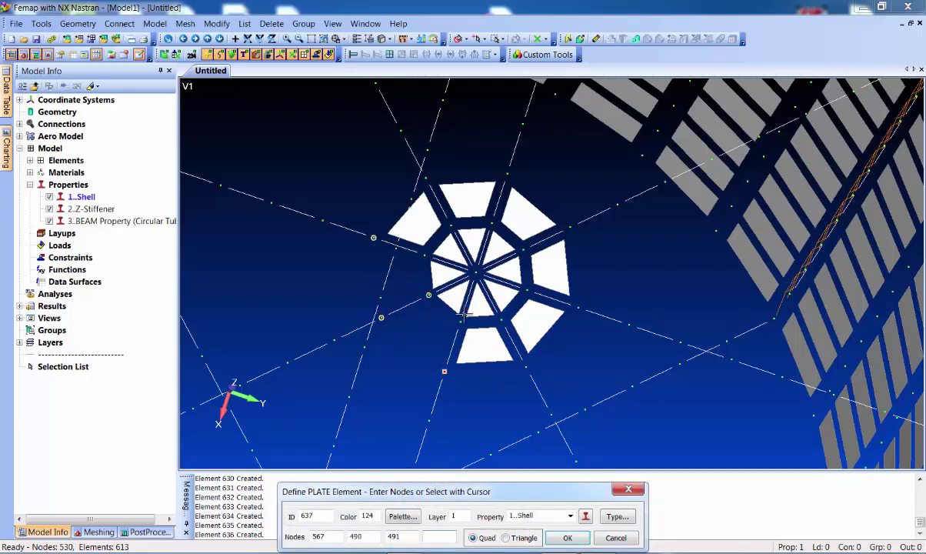
click(424, 254)
click(568, 538)
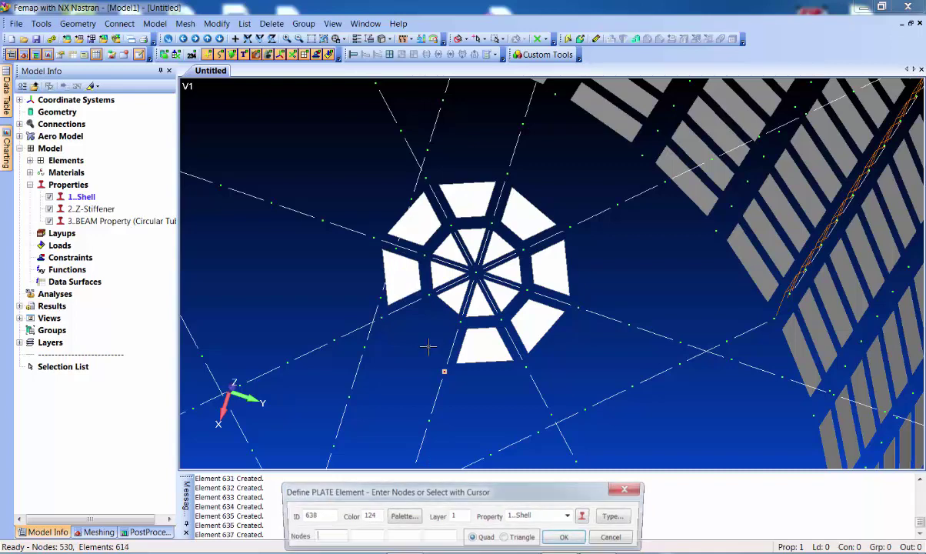
Step: Fill the remaining spoke gap with a quad plate and end the plate element definition
click(381, 317)
click(444, 372)
click(460, 321)
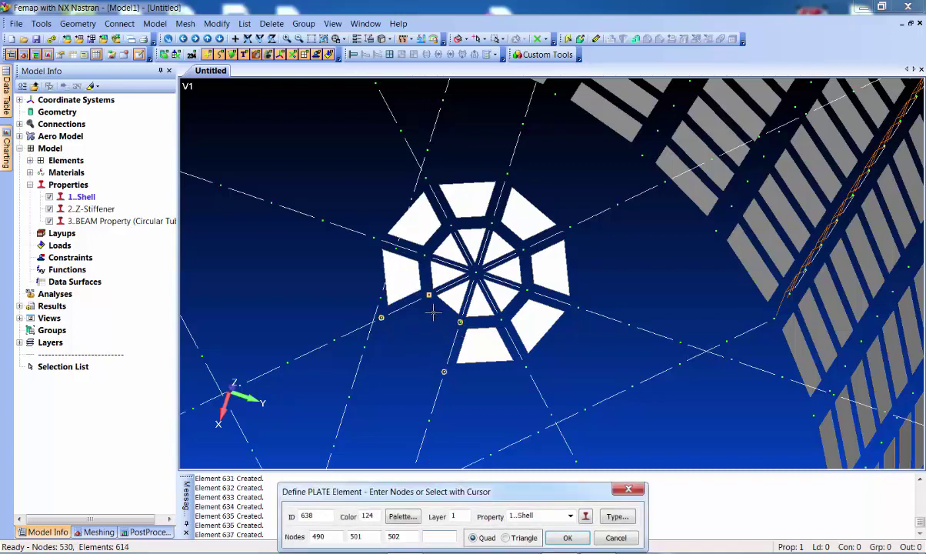
click(433, 311)
middle_drag(433, 312, 490, 416)
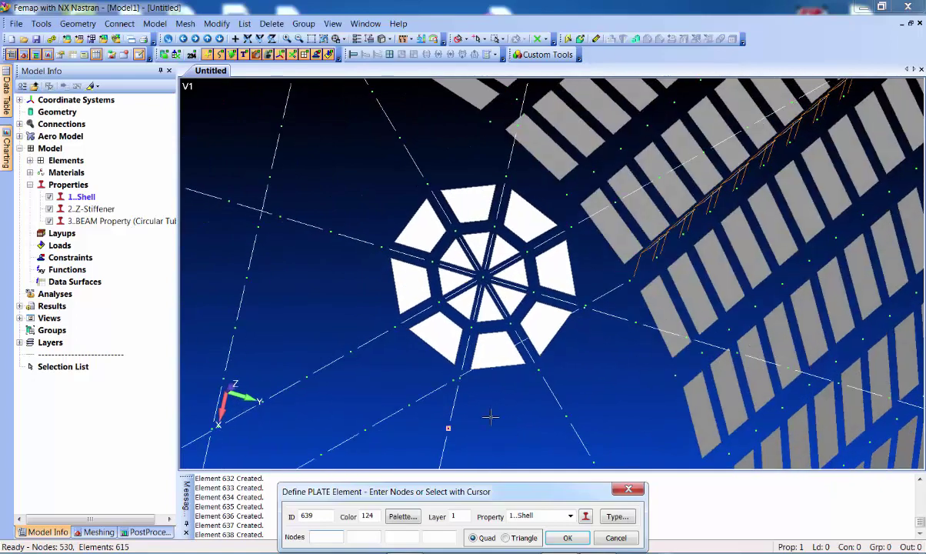
scroll(491, 416, down, 5)
click(615, 538)
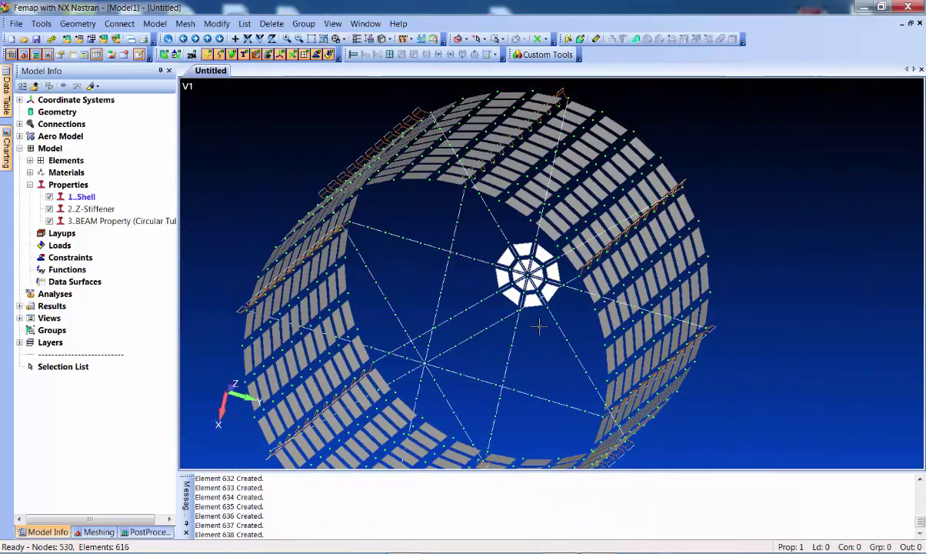
Step: Start copying elements and hide the elements of properties 2..Z-Stiffener and 3..BEAM Property
middle_drag(538, 327, 499, 350)
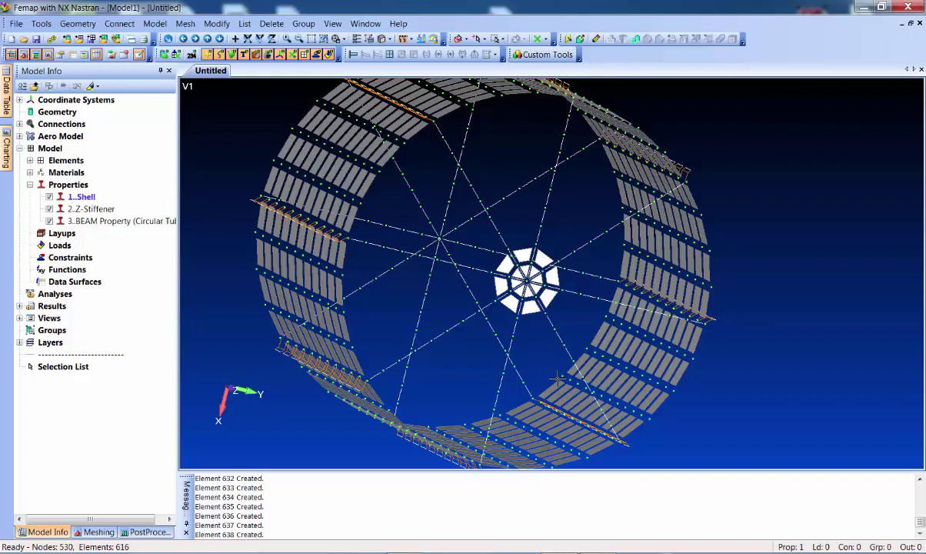
click(184, 24)
click(319, 214)
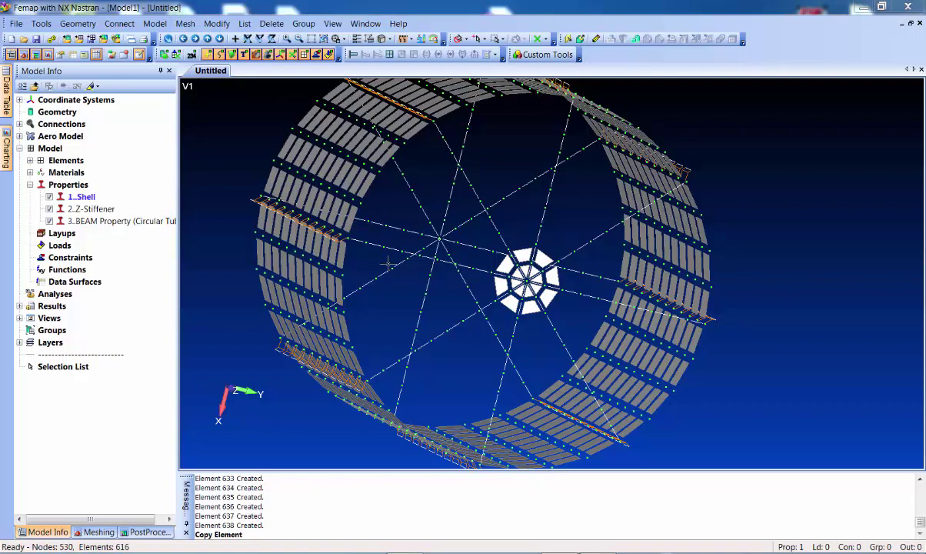
scroll(499, 284, up, 2)
middle_drag(498, 284, 459, 267)
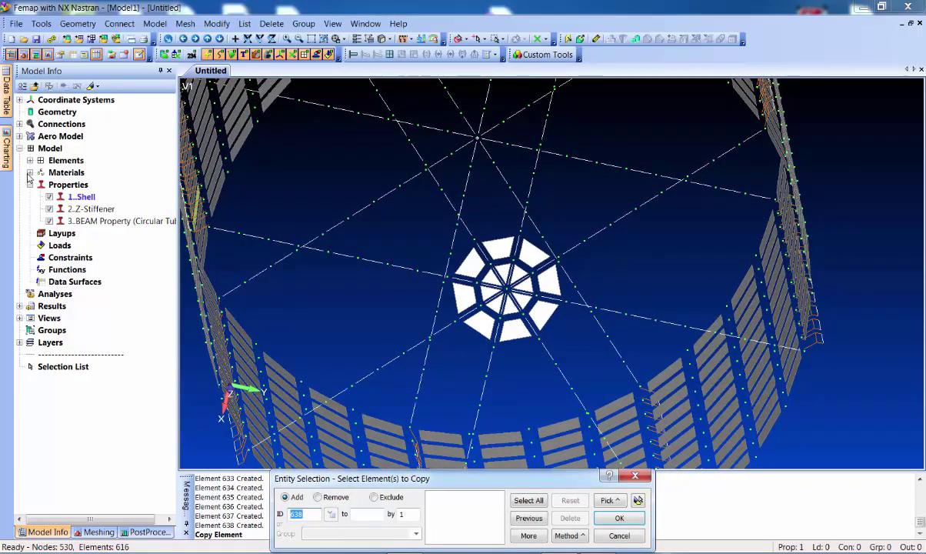
click(49, 208)
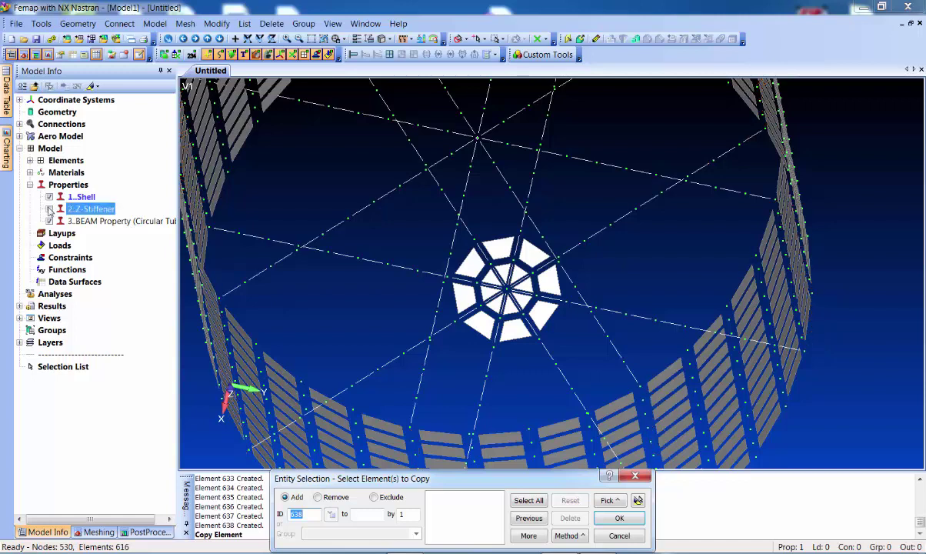
click(49, 221)
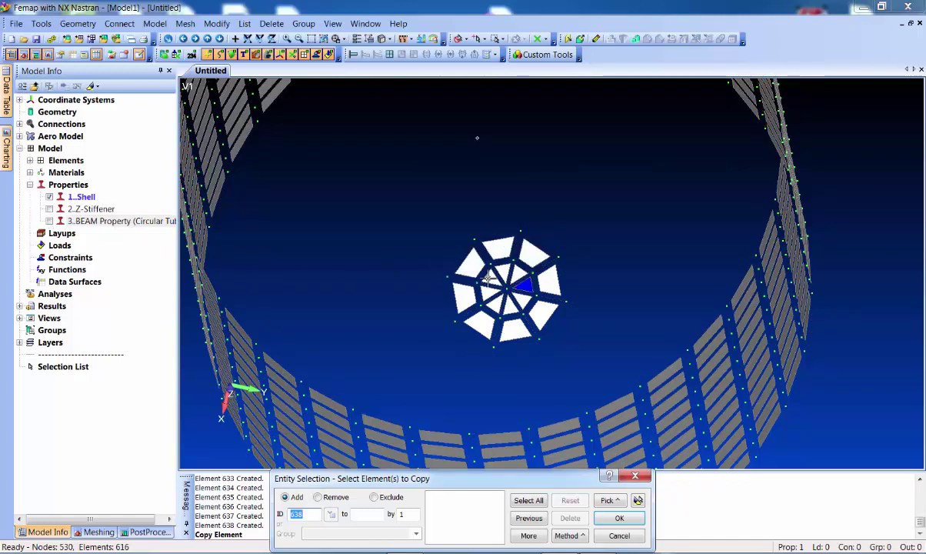
Step: Select all 16 triangular and quad hub plates as the elements to copy
middle_drag(523, 277, 477, 262)
drag(416, 198, 570, 351)
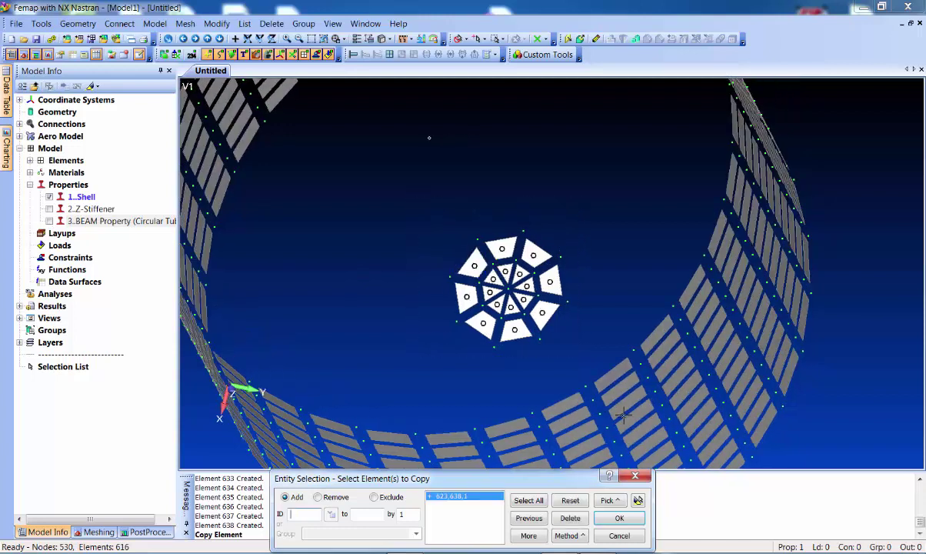
click(620, 518)
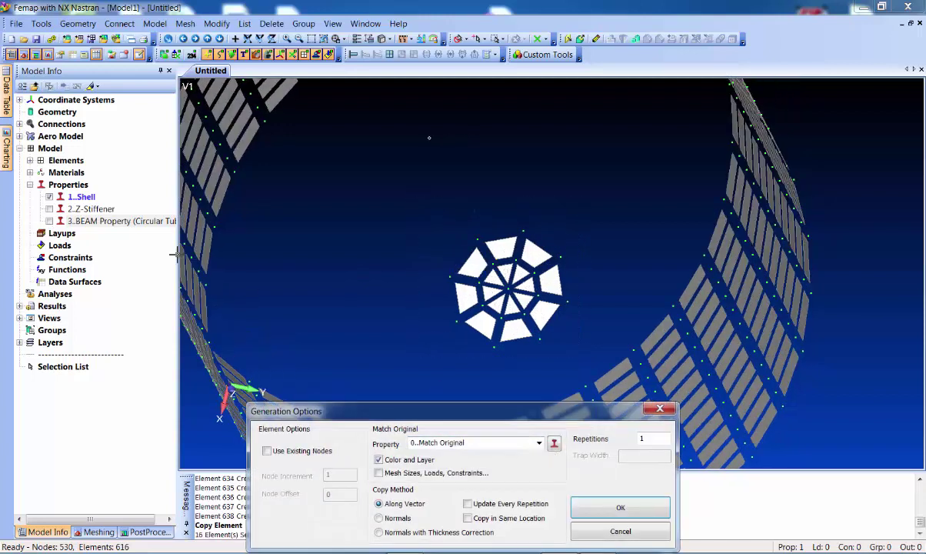
Step: Show the elements of properties 2..Z-Stiffener and 3..BEAM Property again
click(50, 209)
click(49, 221)
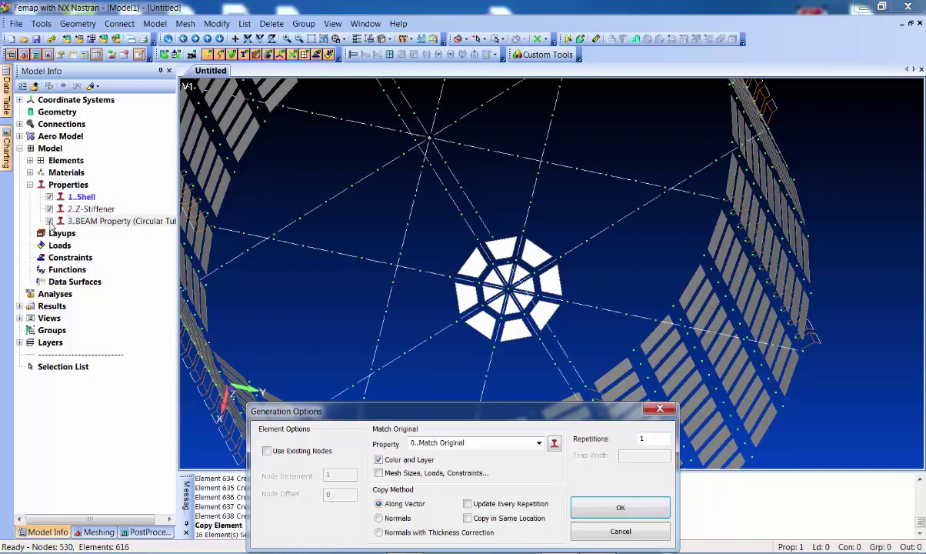
middle_drag(436, 291, 492, 300)
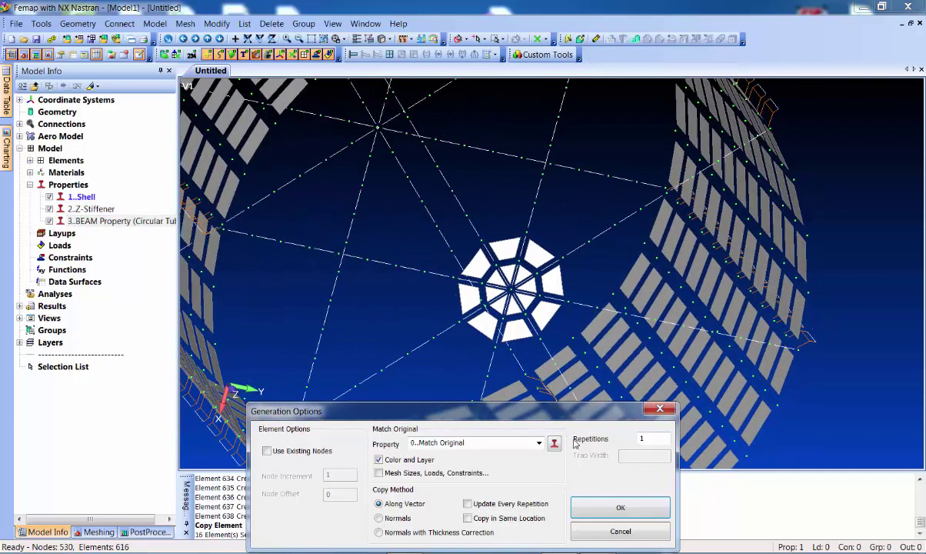
Step: Copy the hub plates once along a vector from their center node to the center node of the opposite end's spokes
click(620, 508)
click(511, 289)
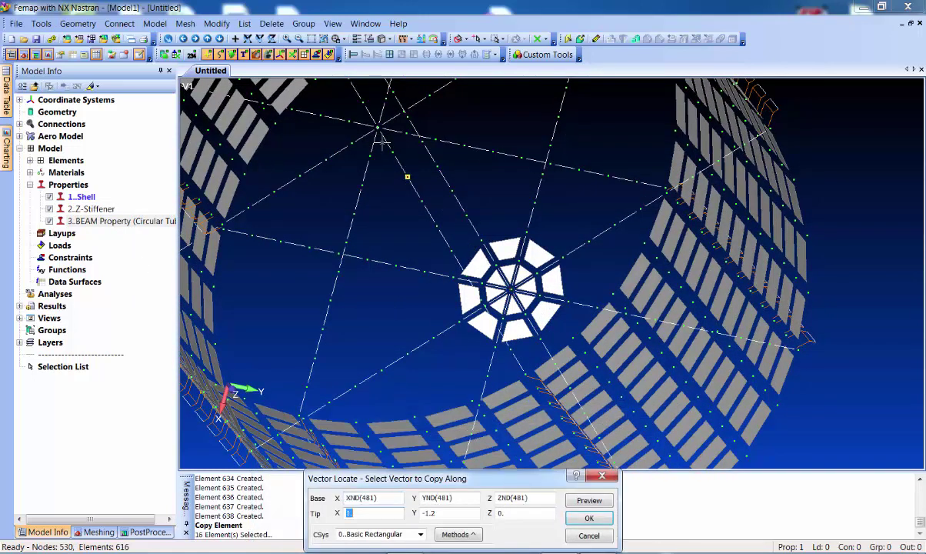
click(377, 127)
key(Return)
scroll(374, 213, down, 10)
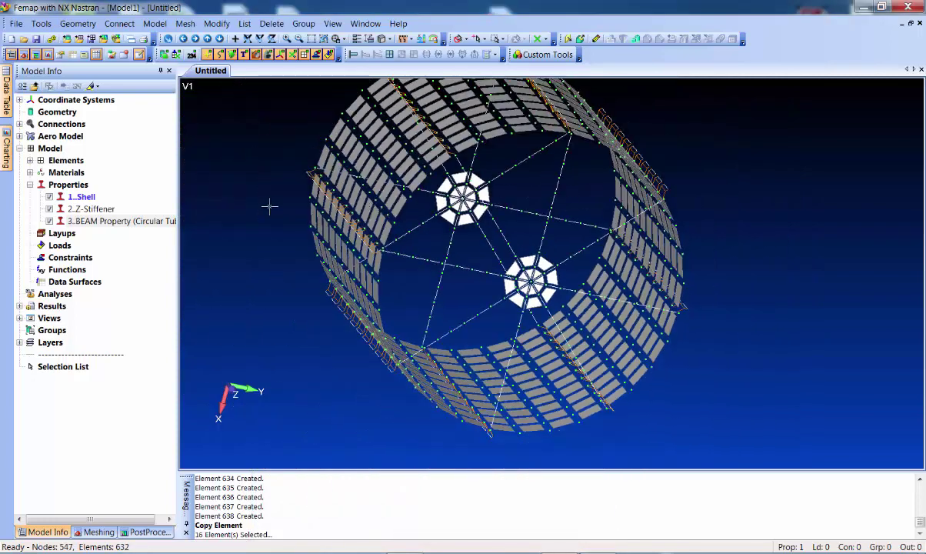
middle_drag(283, 177, 280, 200)
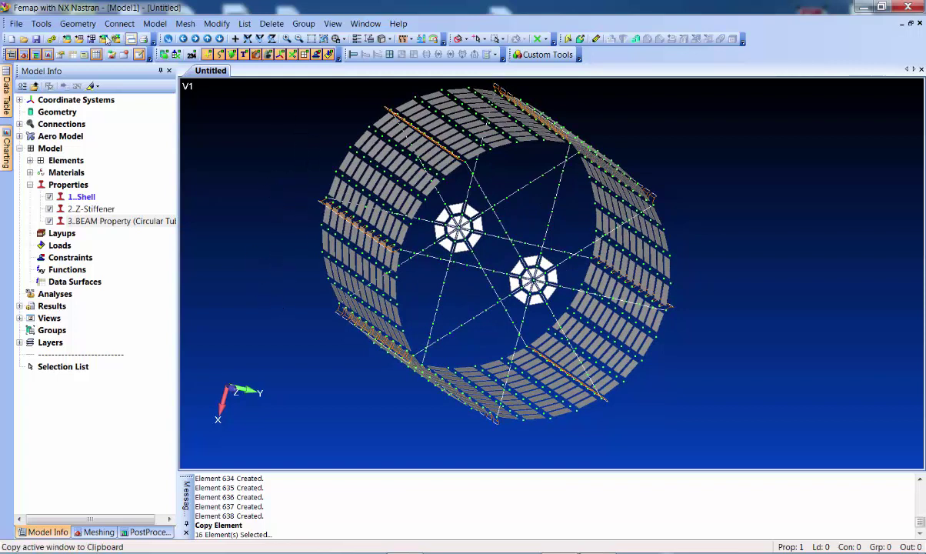
Step: Check all nodes of the model for coincidence, preview the coincident pairs, and merge them with the default tolerance and Safe Merge
click(42, 23)
mouse_move(61, 361)
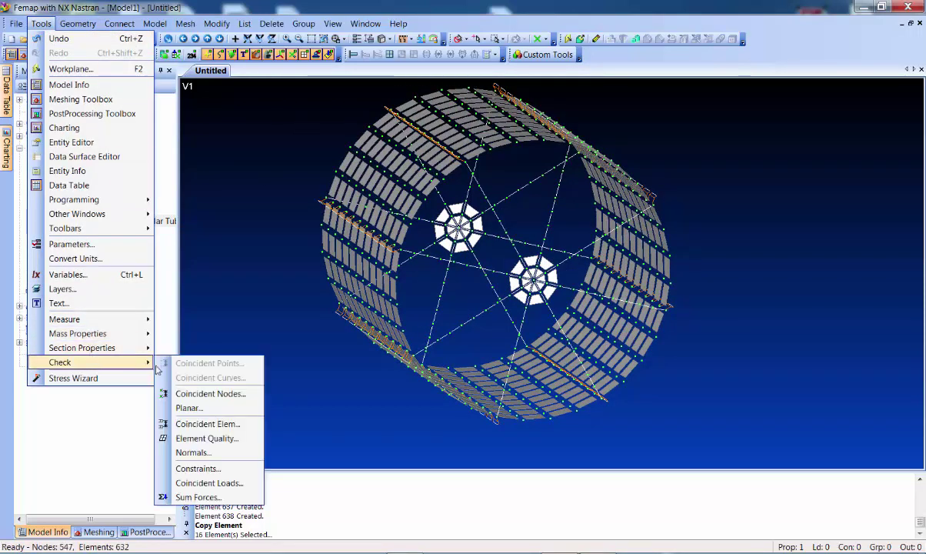
click(198, 390)
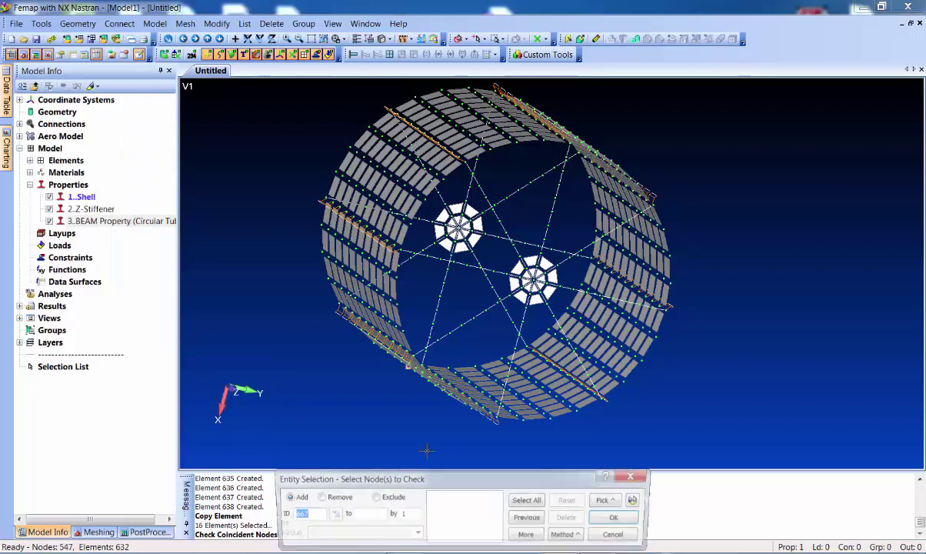
click(529, 500)
key(Return)
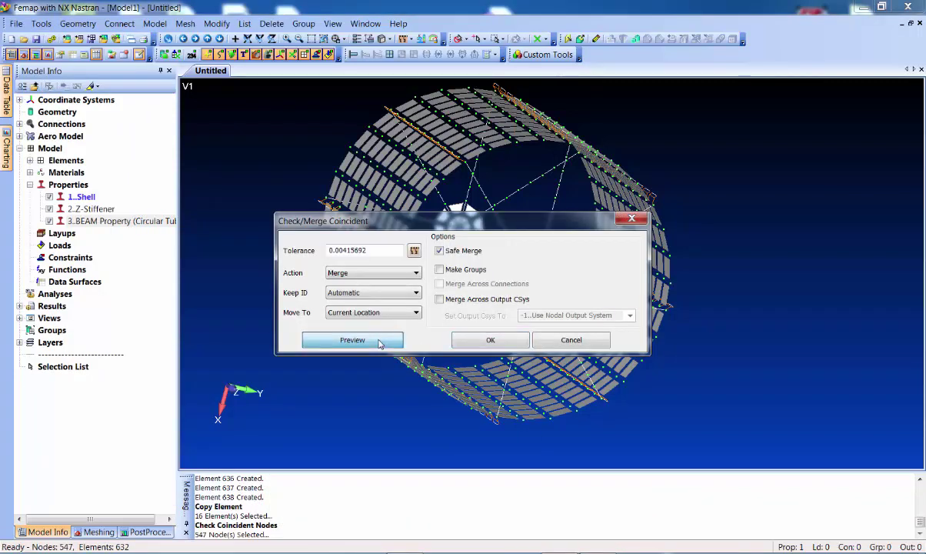
click(382, 342)
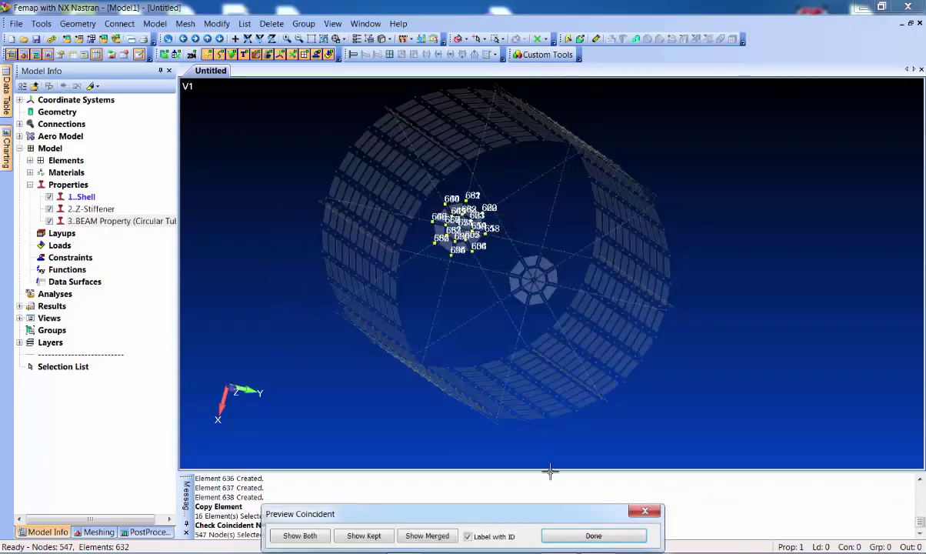
click(593, 536)
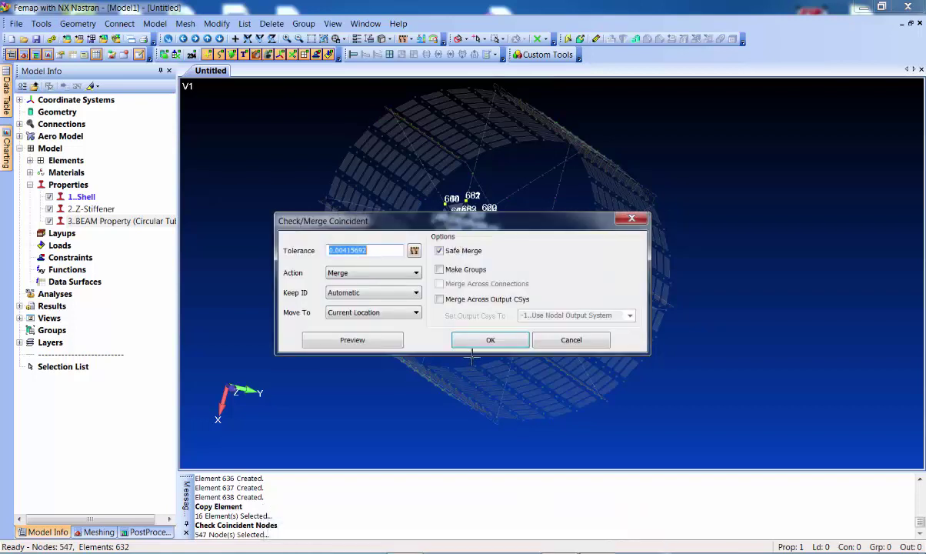
key(Return)
Step: Create a constraint set titled Fixed At base and select the center node of the far-end hub for a nodal constraint
middle_drag(336, 329, 317, 269)
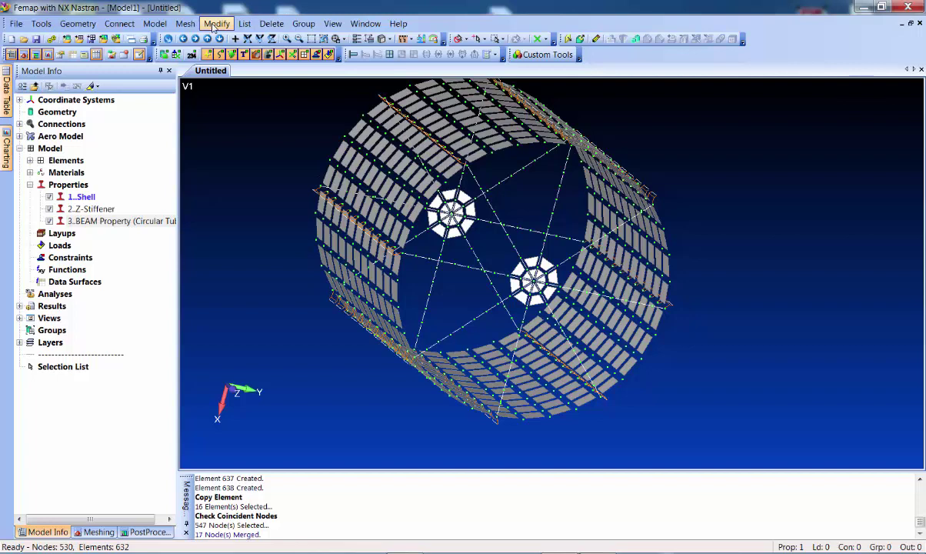
click(157, 24)
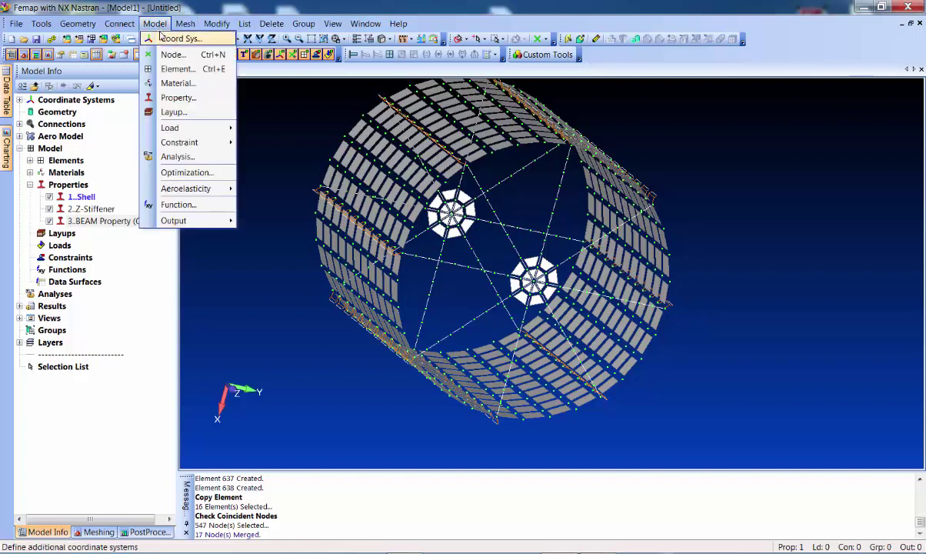
mouse_move(197, 142)
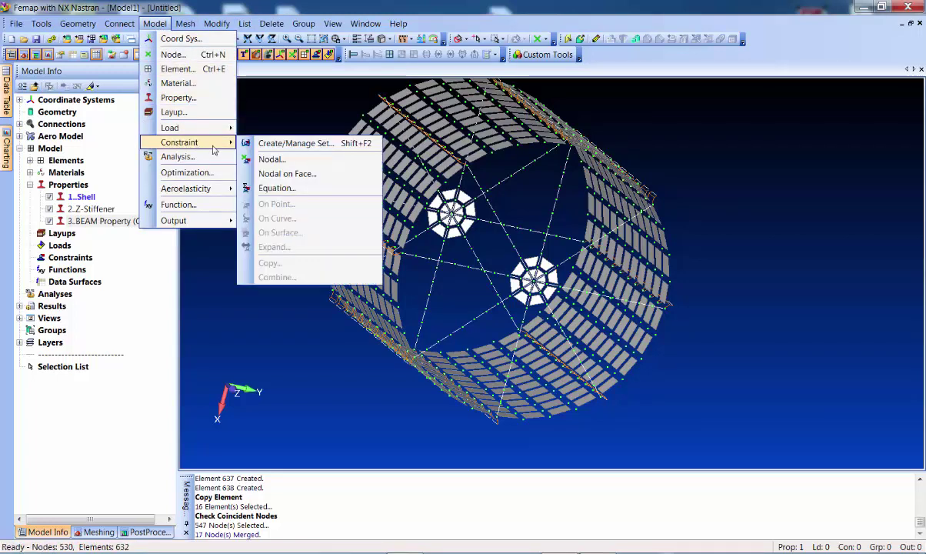
click(259, 152)
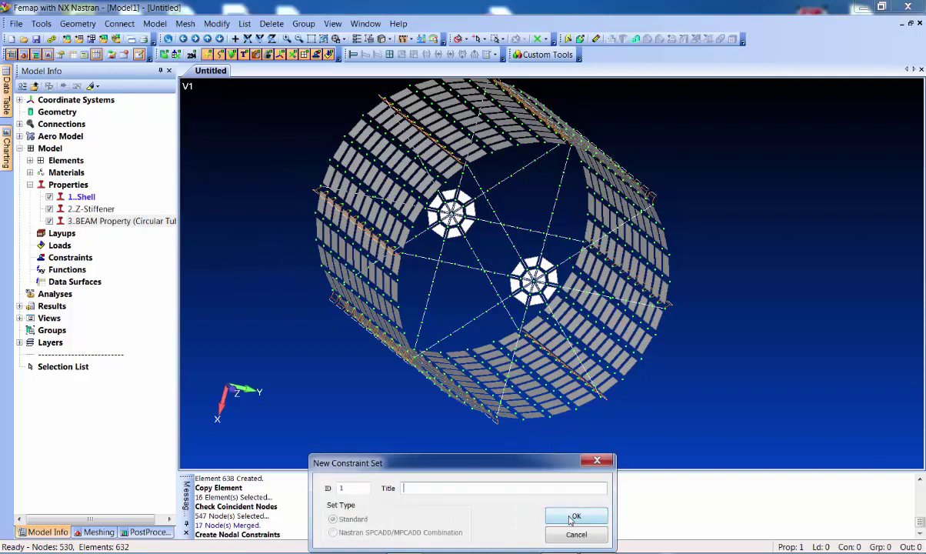
text(Fixe)
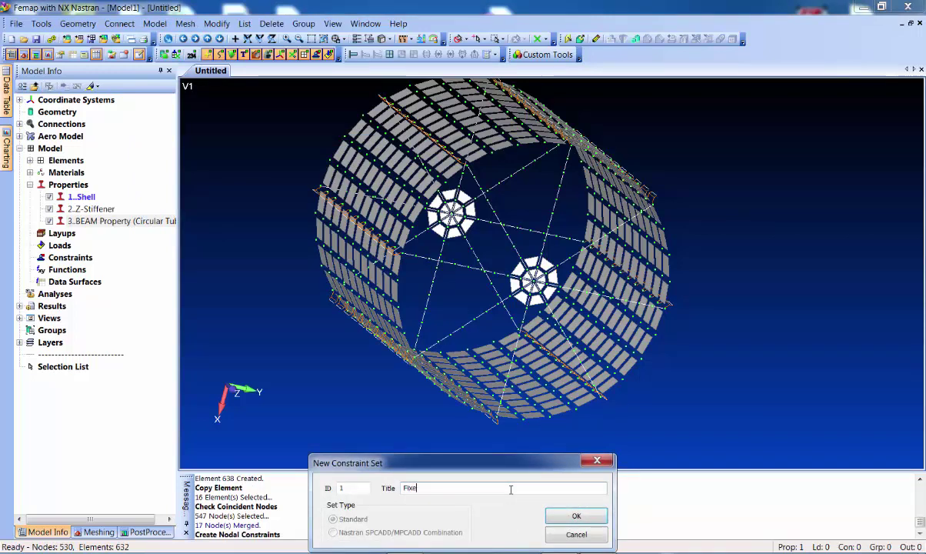
text(d At bas)
key(Return)
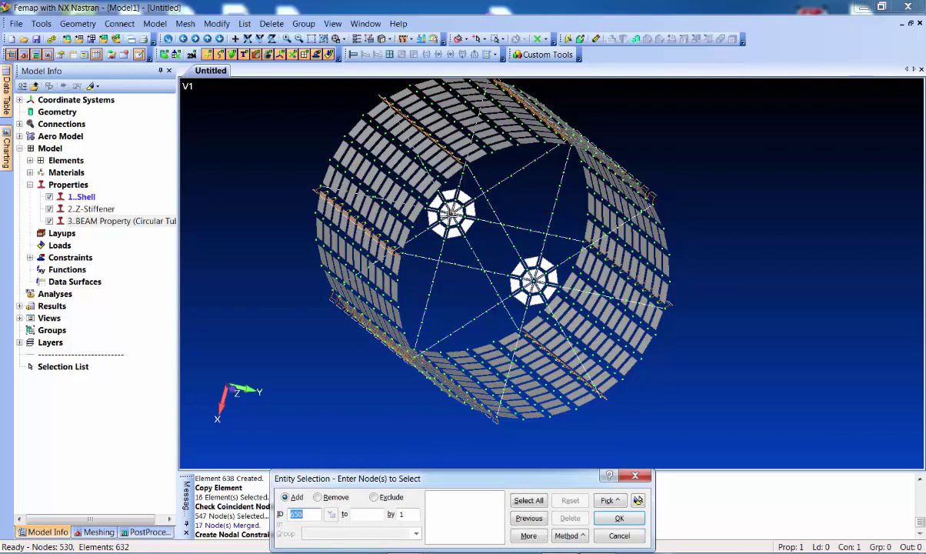
click(422, 204)
click(619, 518)
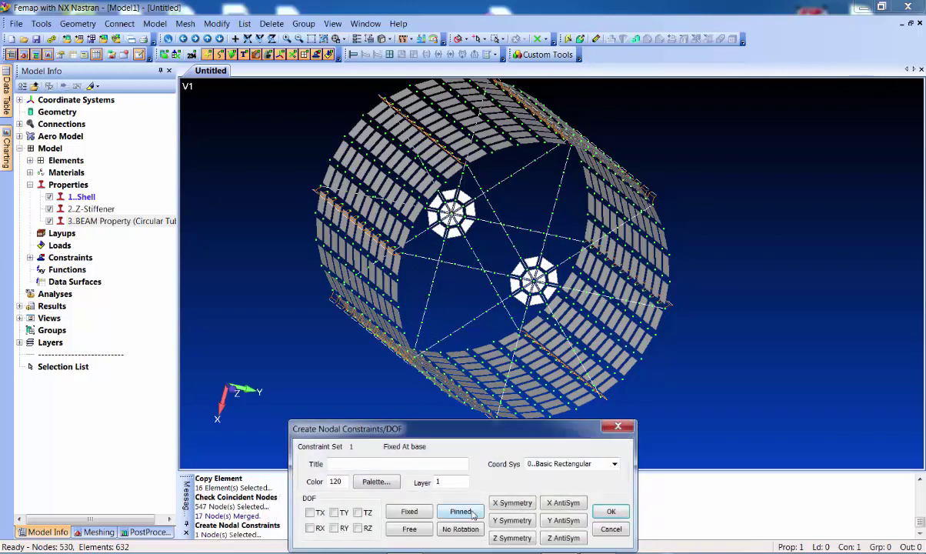
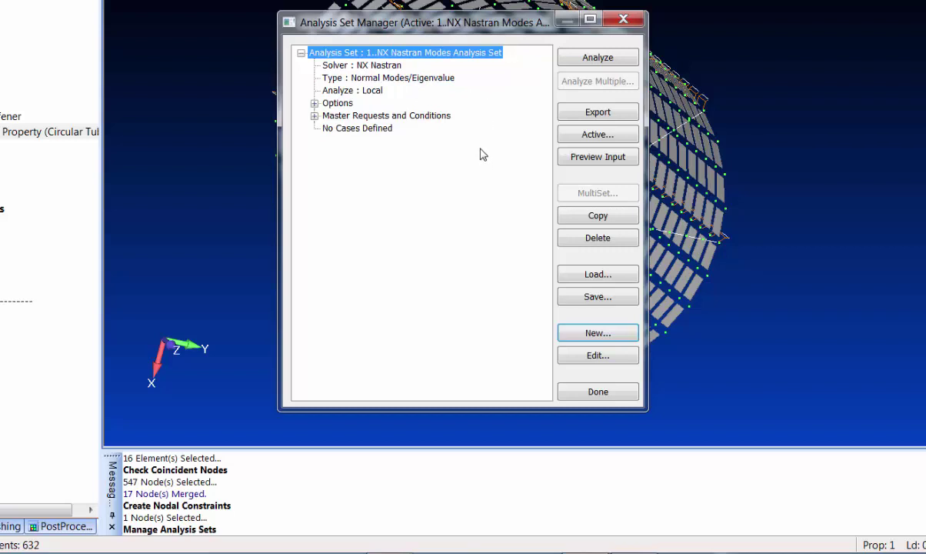
Step: Preview the input file of the NX Nastran Modes analysis set, review its constraint and property entries, and run the analysis
click(598, 157)
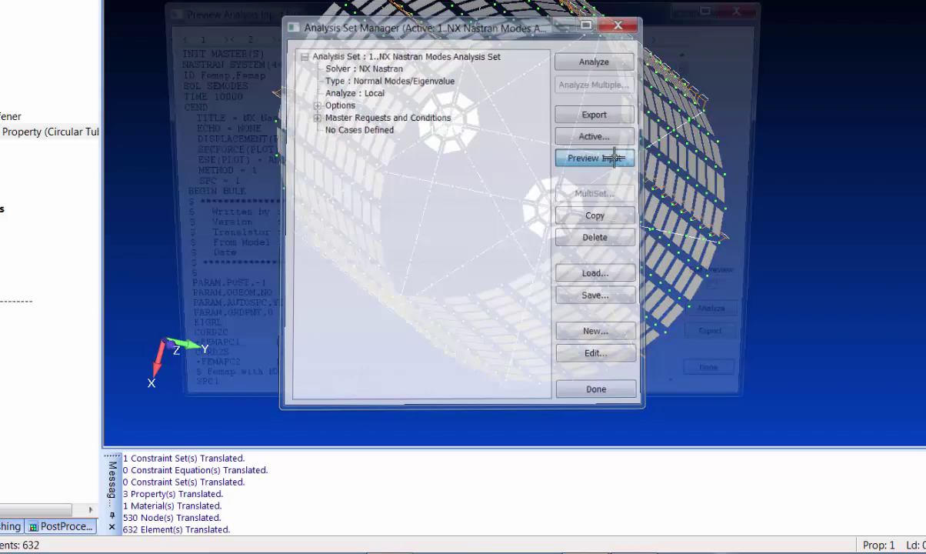
drag(696, 59, 658, 66)
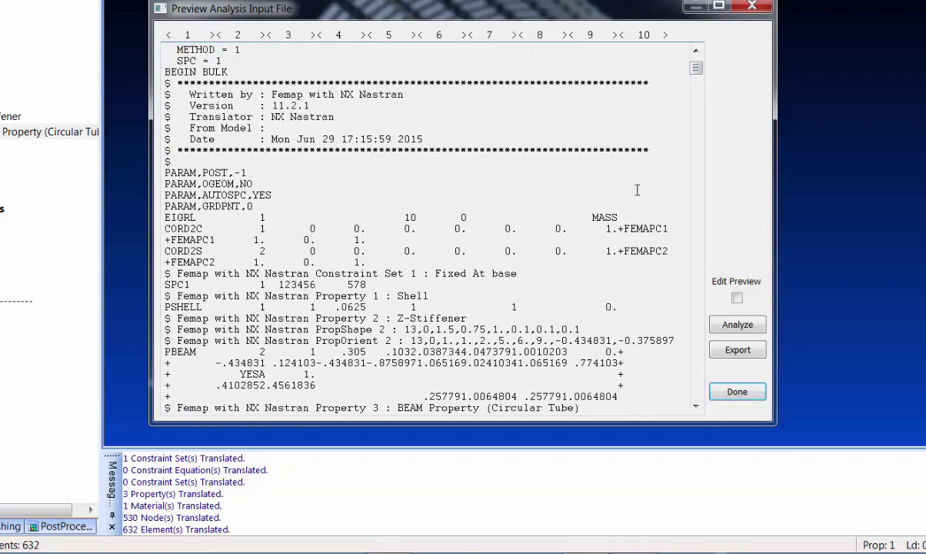
scroll(528, 205, down, 2)
scroll(255, 306, down, 5)
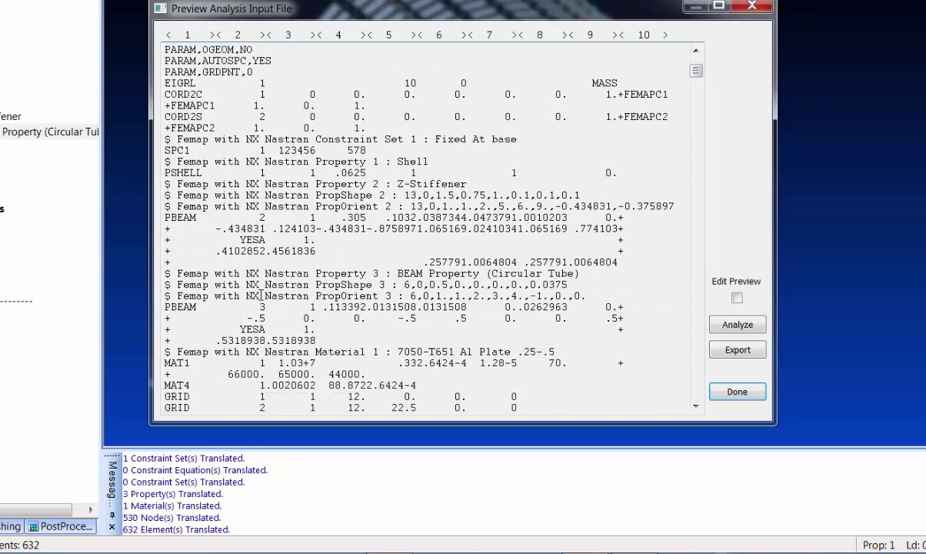
scroll(335, 167, up, 5)
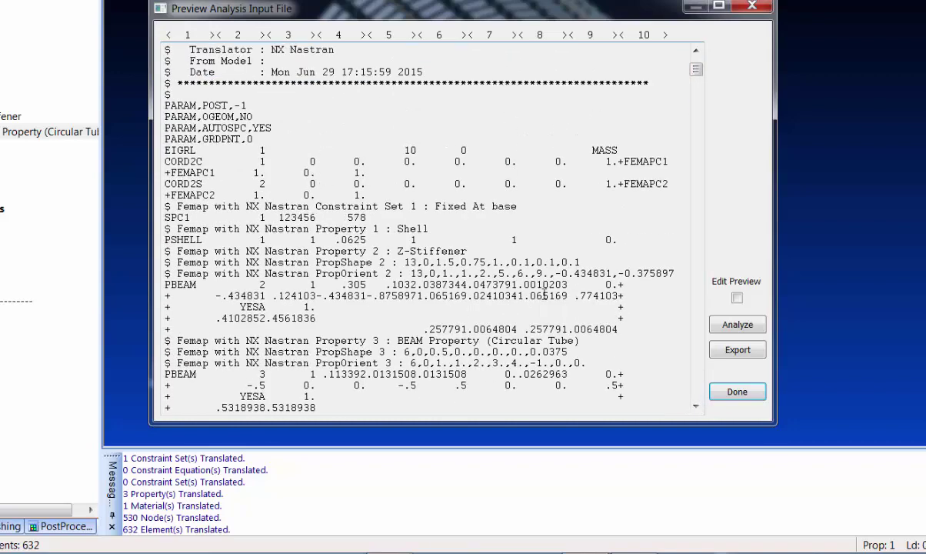
click(737, 325)
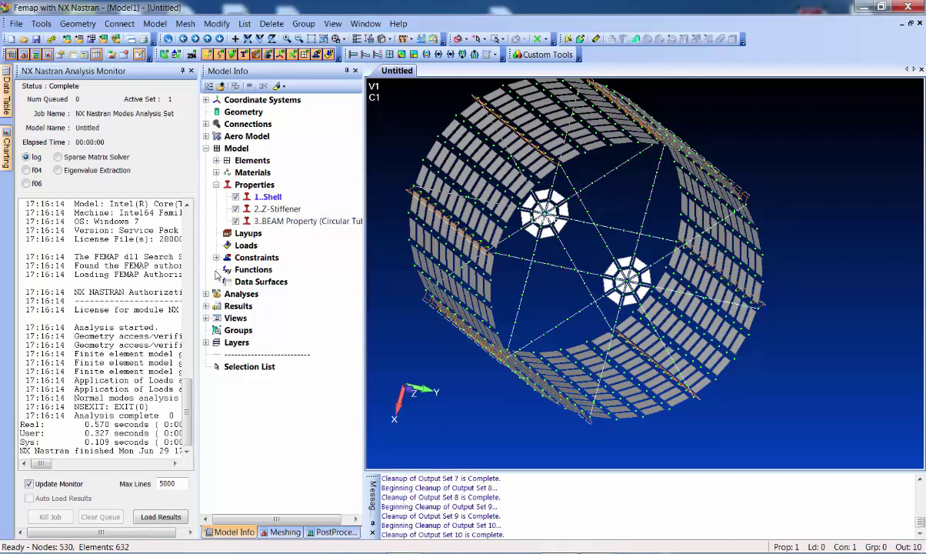
Step: Expand the results and turn off the Shrink display so the elements are drawn full size
click(206, 306)
middle_drag(487, 206, 531, 193)
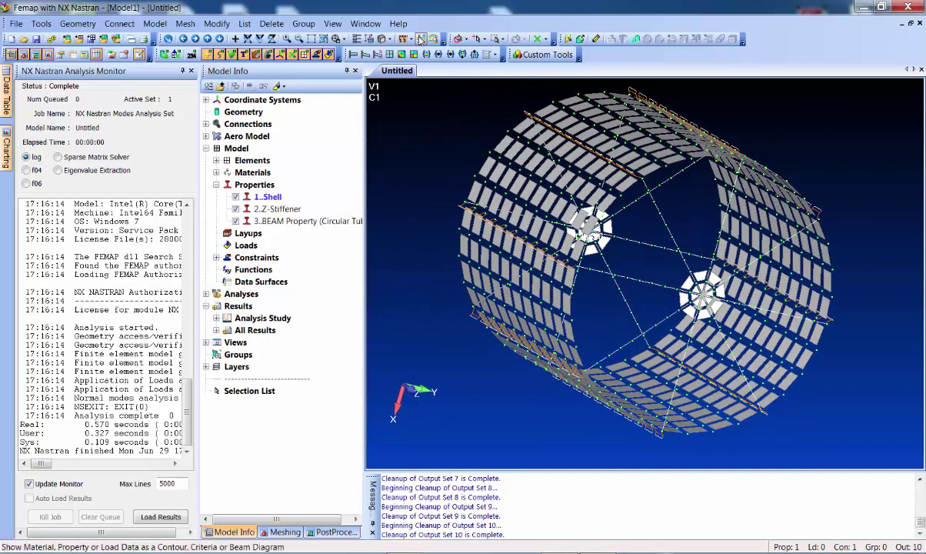
click(390, 40)
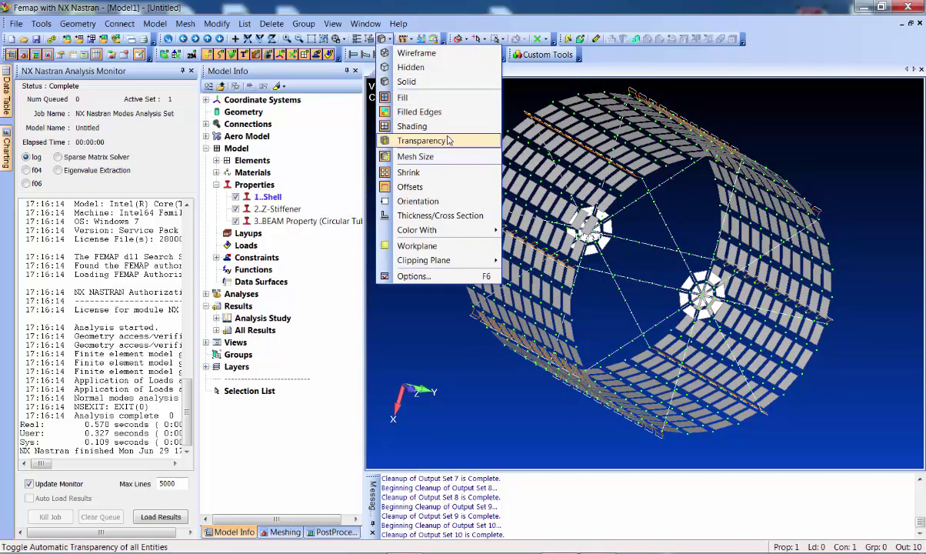
click(442, 174)
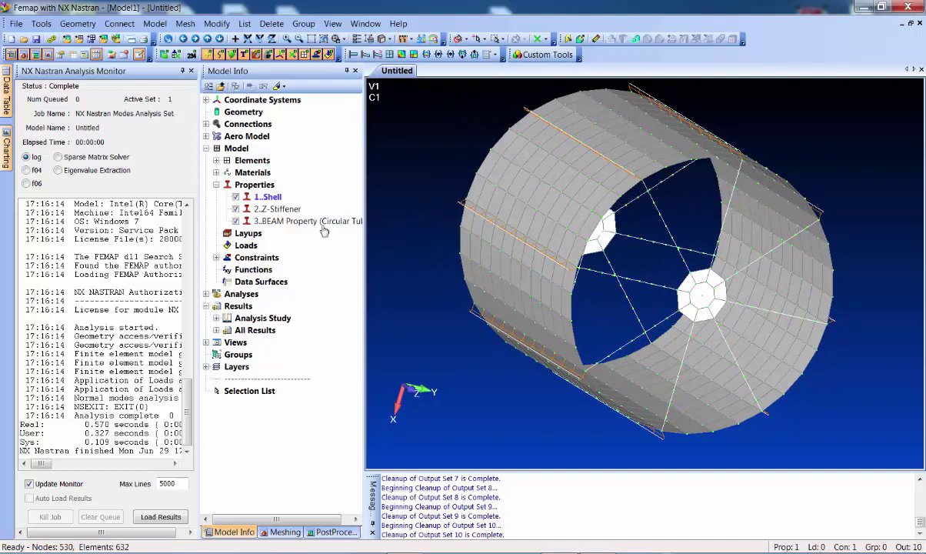
Step: List the output sets of the NX Nastran Modes analysis study and animate Mode 1
click(216, 318)
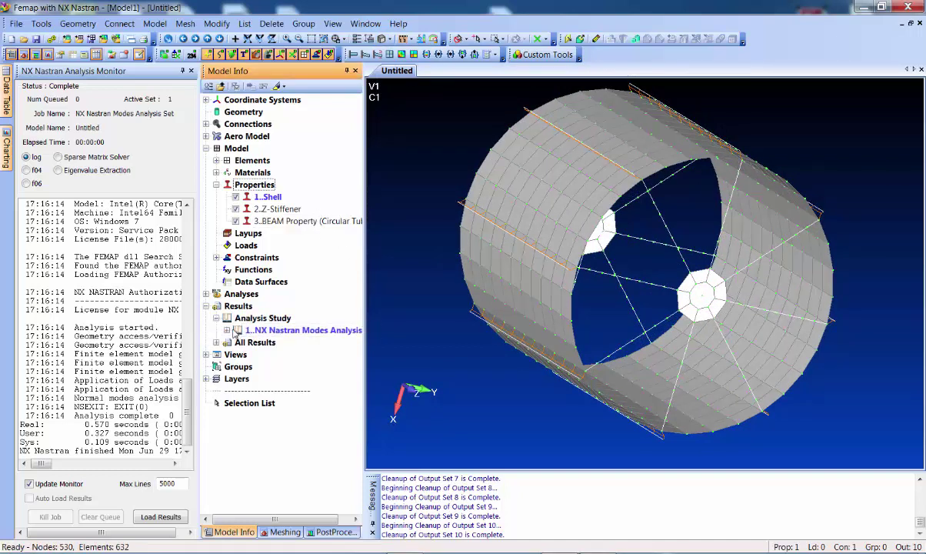
click(226, 330)
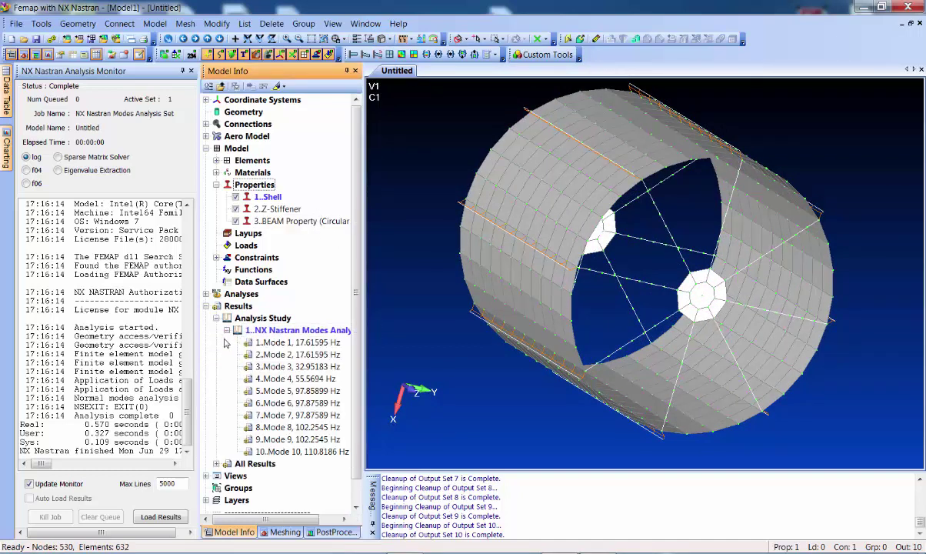
right_click(300, 342)
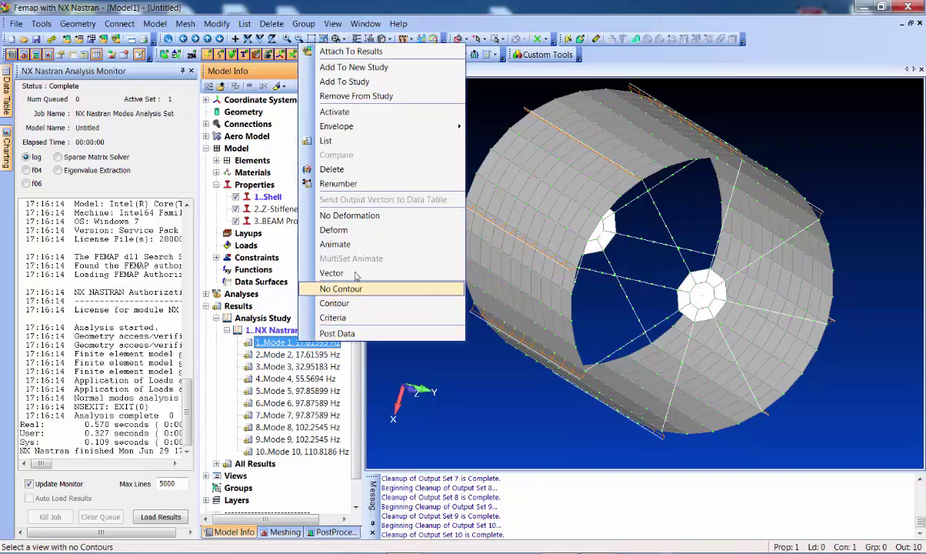
click(365, 245)
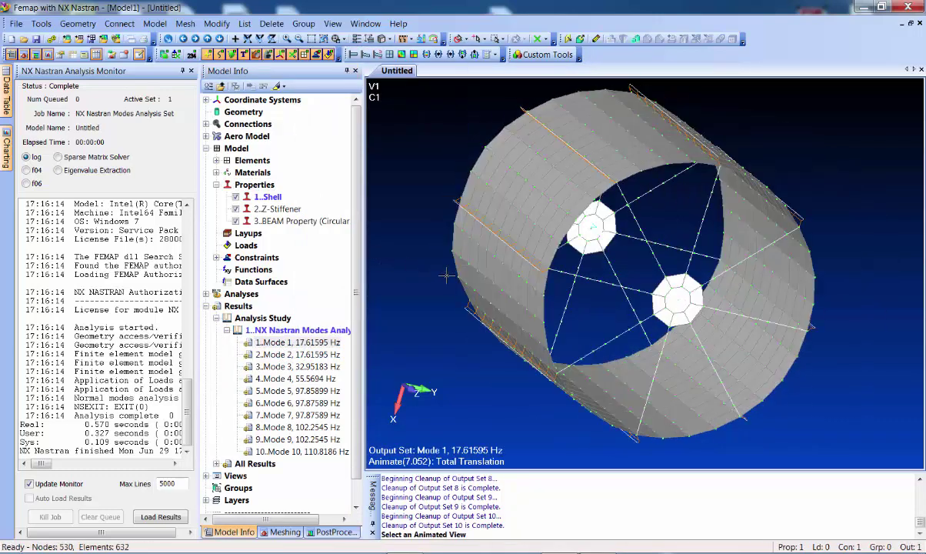
Step: Activate Modes 2 through 8 one after another to examine each animated mode shape
double_click(324, 356)
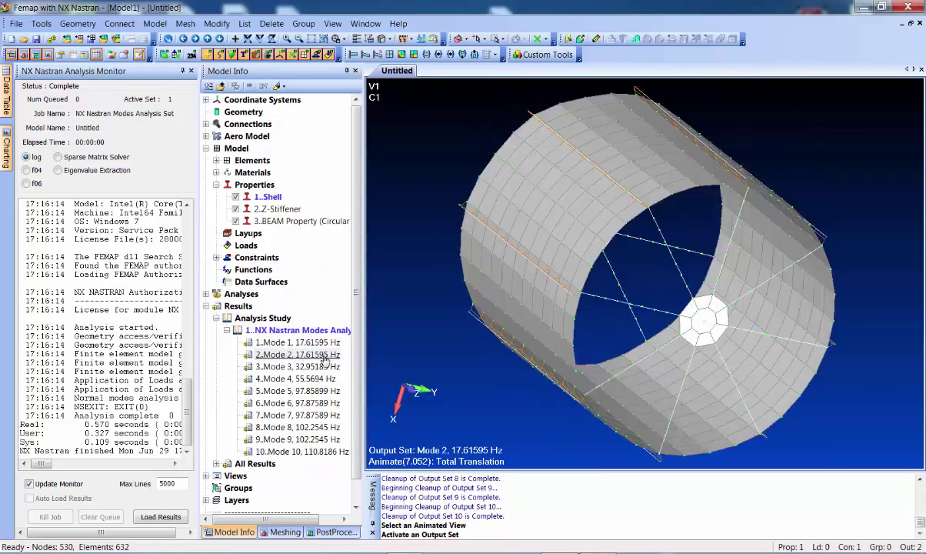
double_click(324, 368)
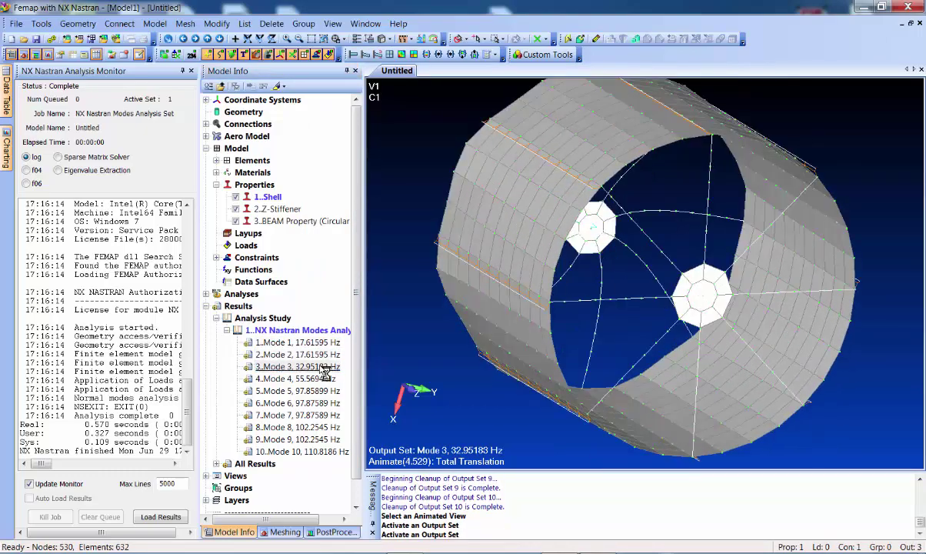
double_click(324, 378)
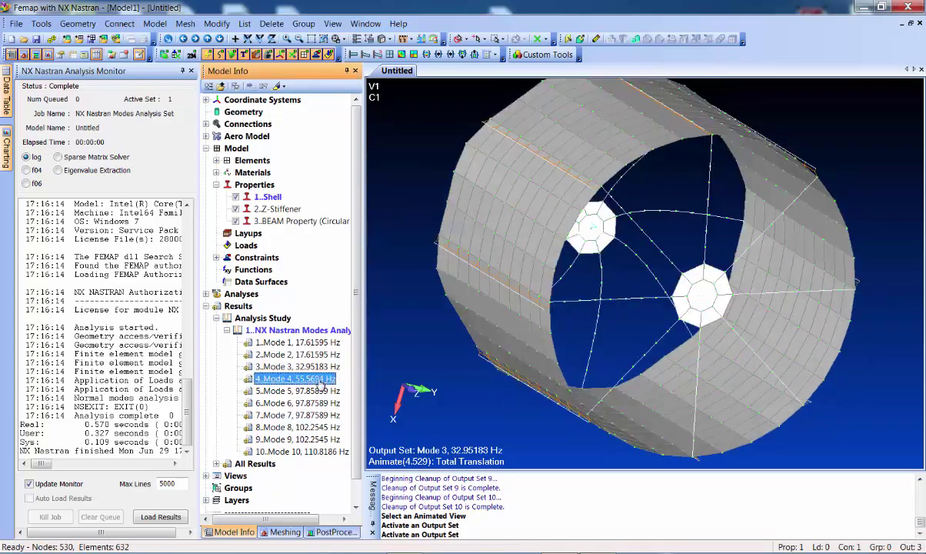
double_click(322, 391)
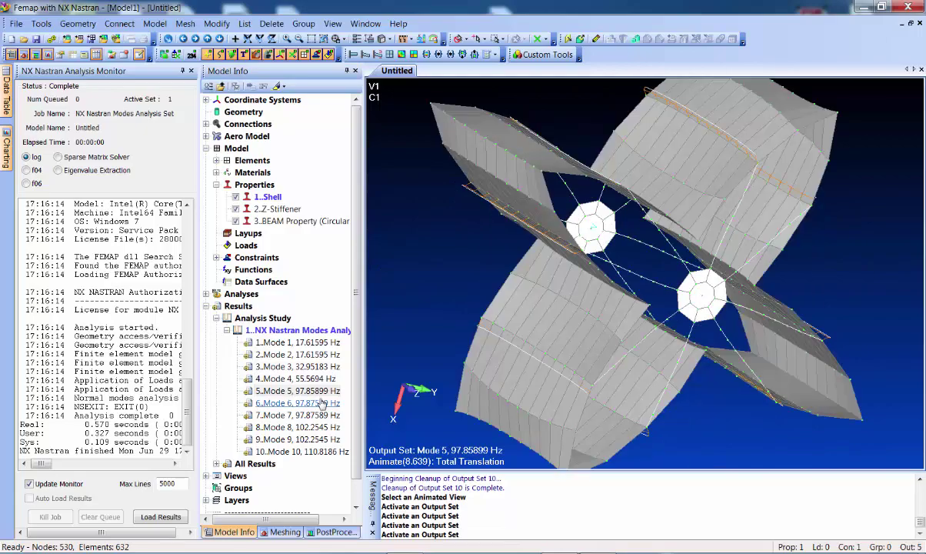
click(324, 404)
double_click(324, 405)
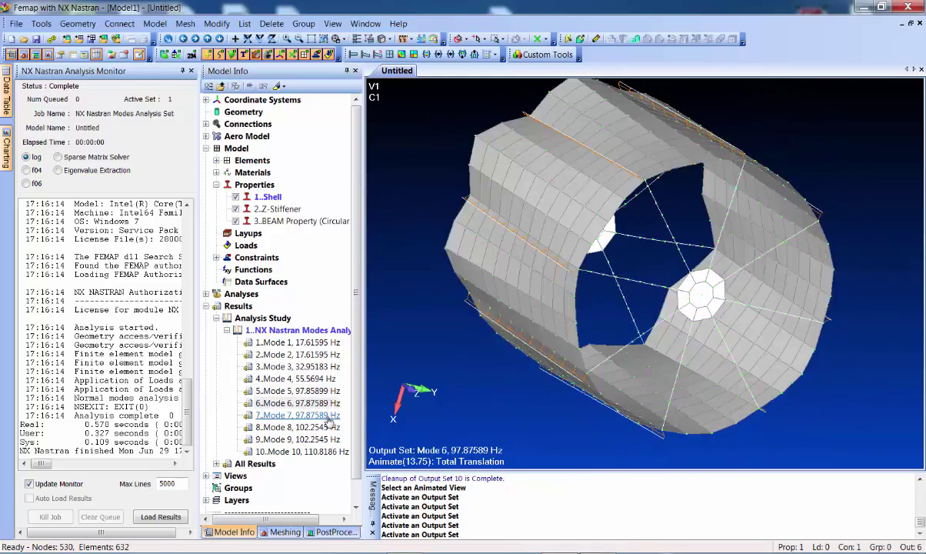
double_click(328, 417)
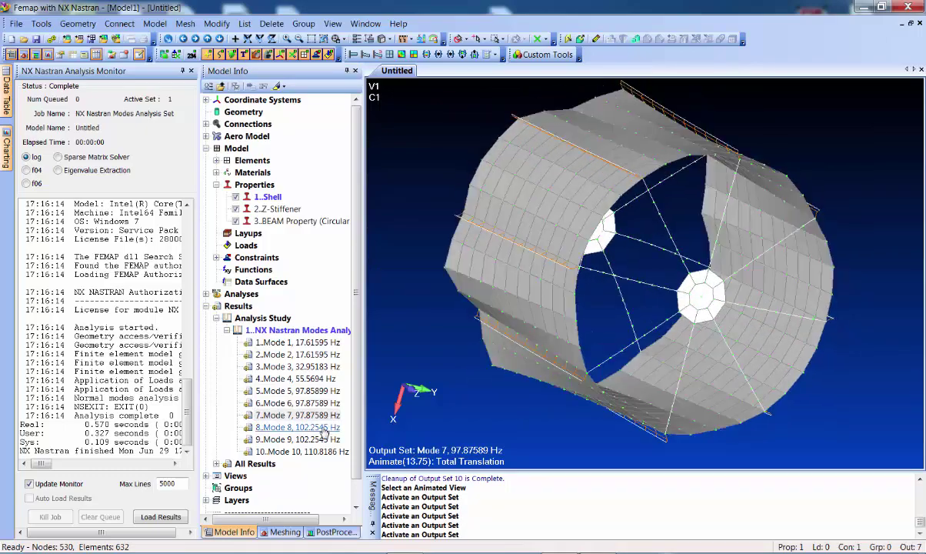
double_click(323, 428)
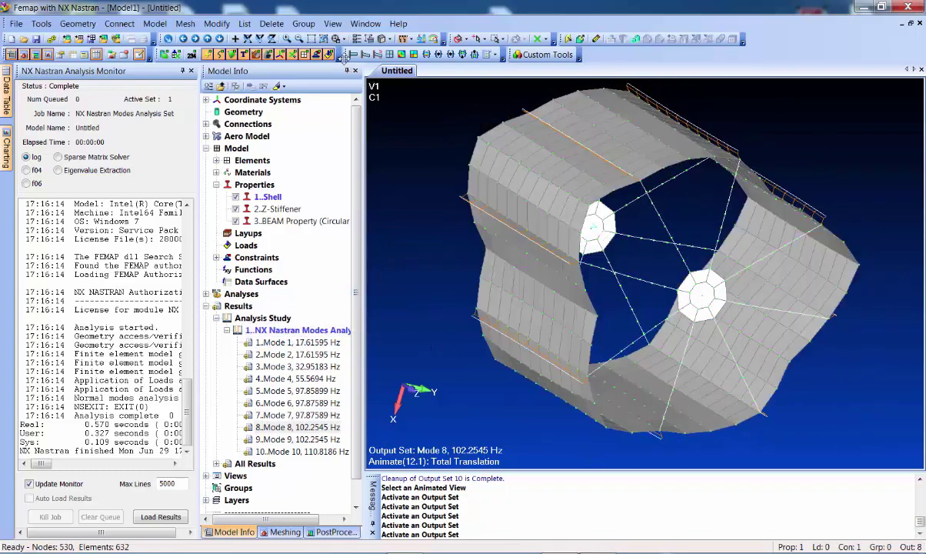
Step: Delete all analysis studies and result sets from the model
right_click(239, 307)
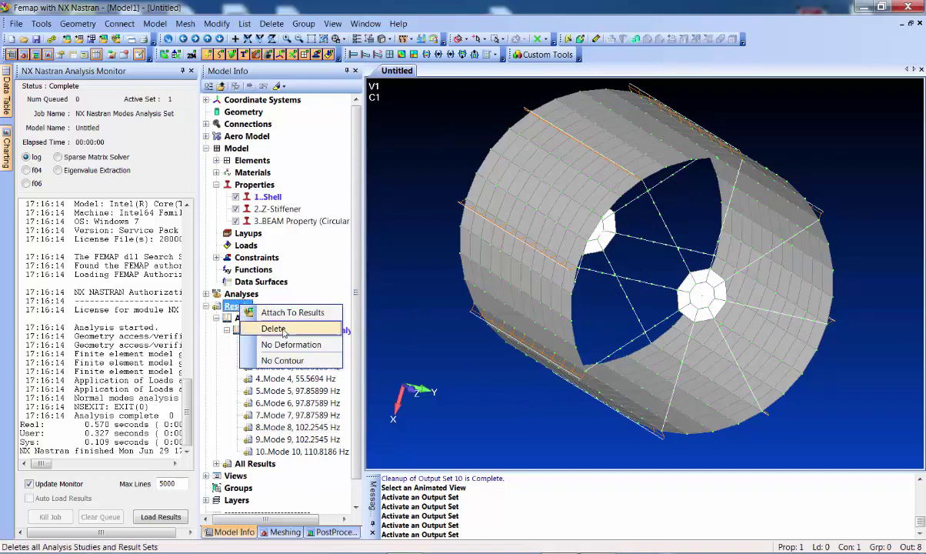
click(270, 327)
click(500, 300)
Step: Edit the Z-Stiffener property and set its Z Section height to 2.5
middle_drag(508, 300, 542, 238)
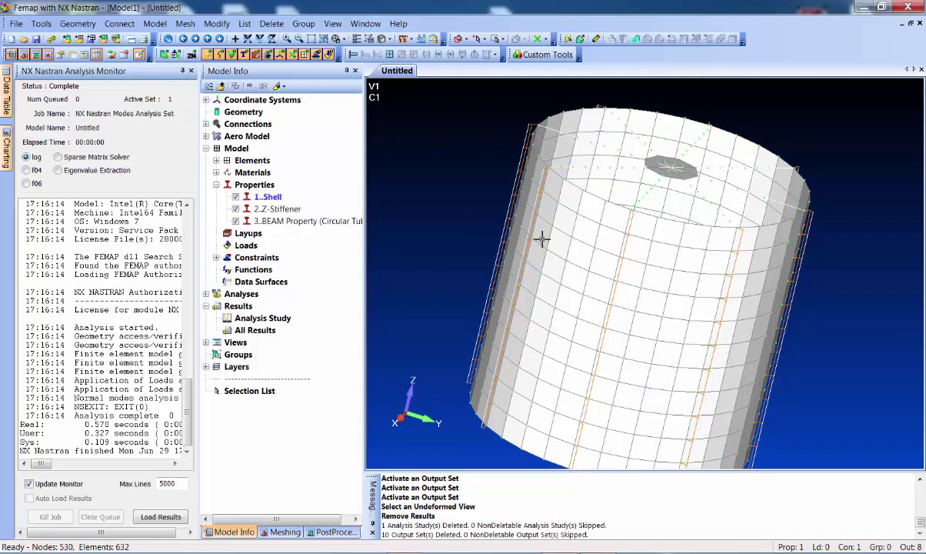
right_click(281, 209)
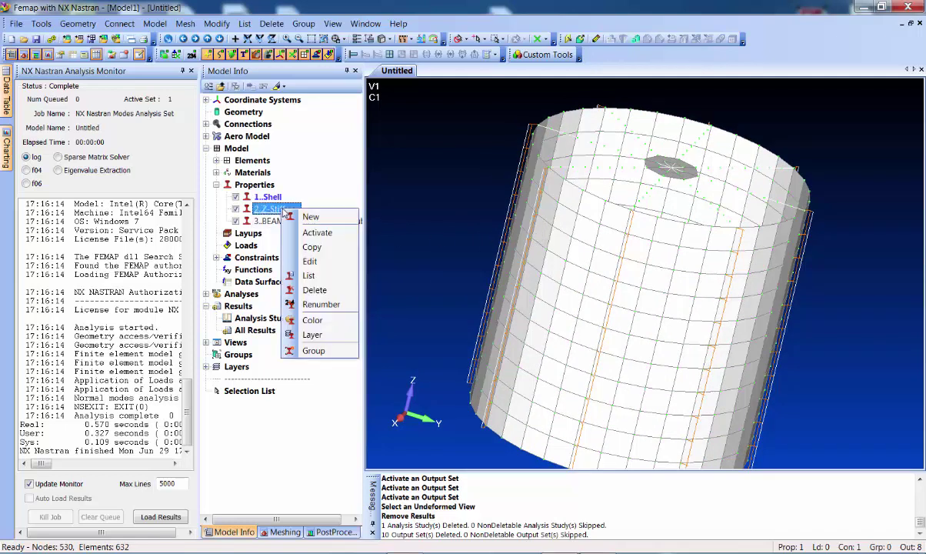
click(310, 261)
click(527, 384)
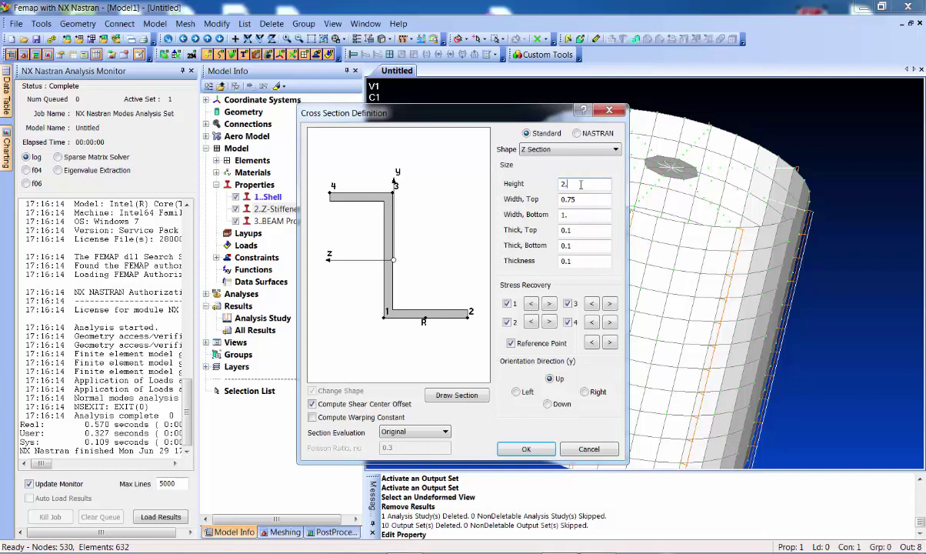
click(511, 450)
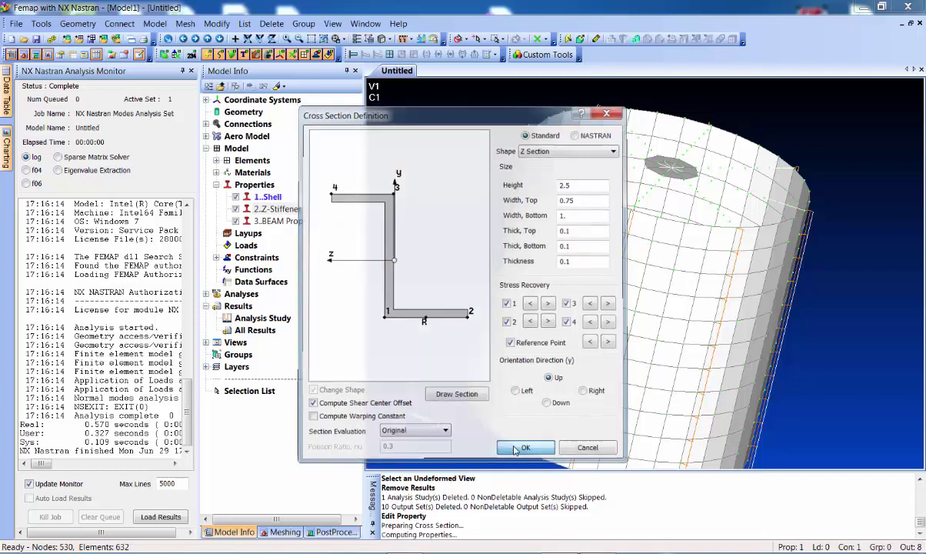
click(569, 384)
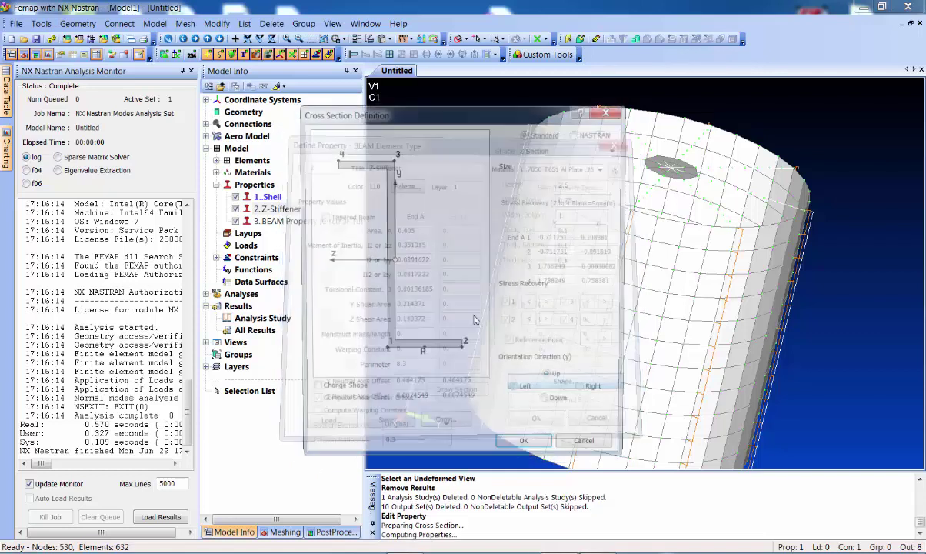
click(527, 449)
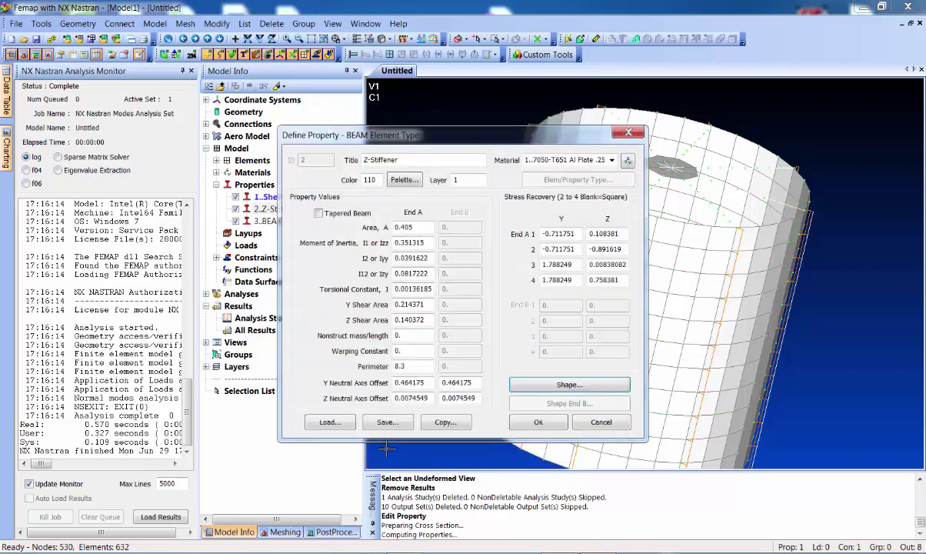
click(542, 423)
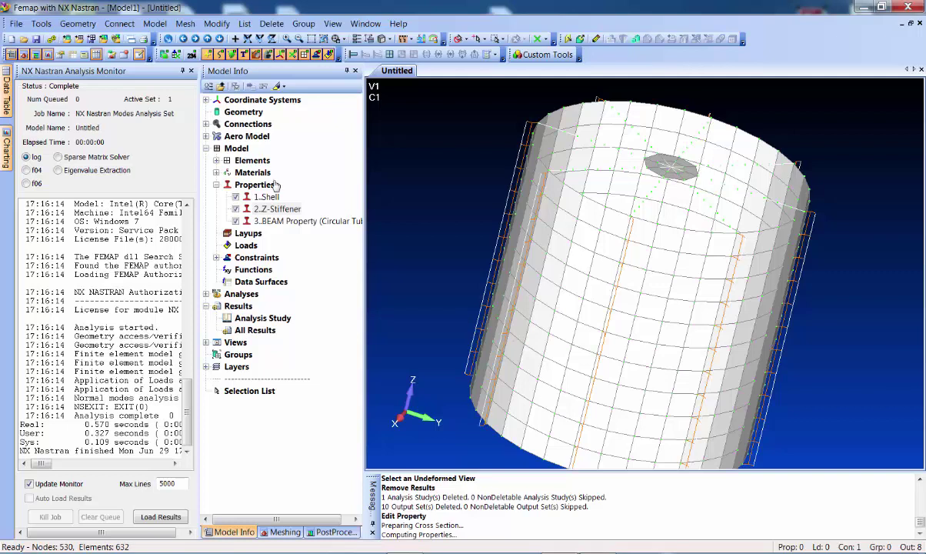
Step: Rerun the normal modes analysis and animate Mode 1 from the new NX Nastran Modes analysis study
click(51, 39)
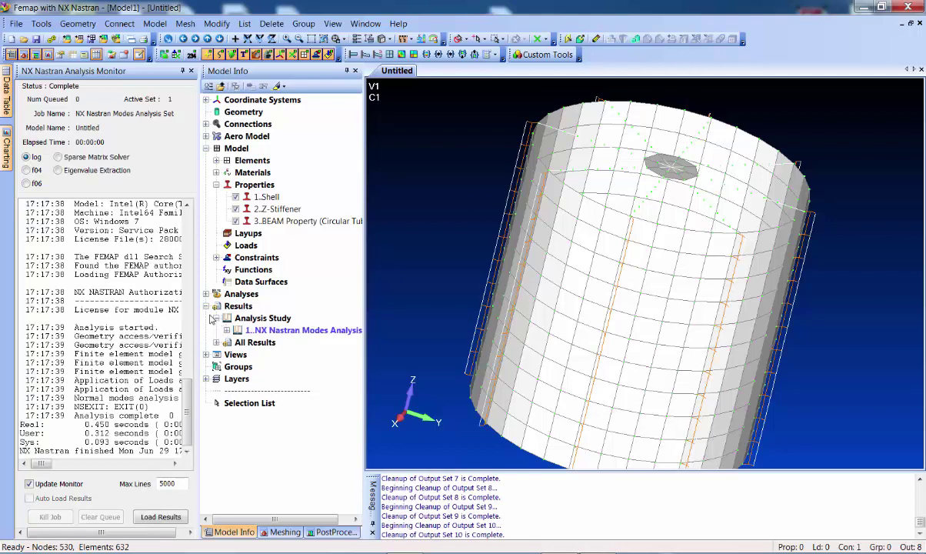
click(226, 331)
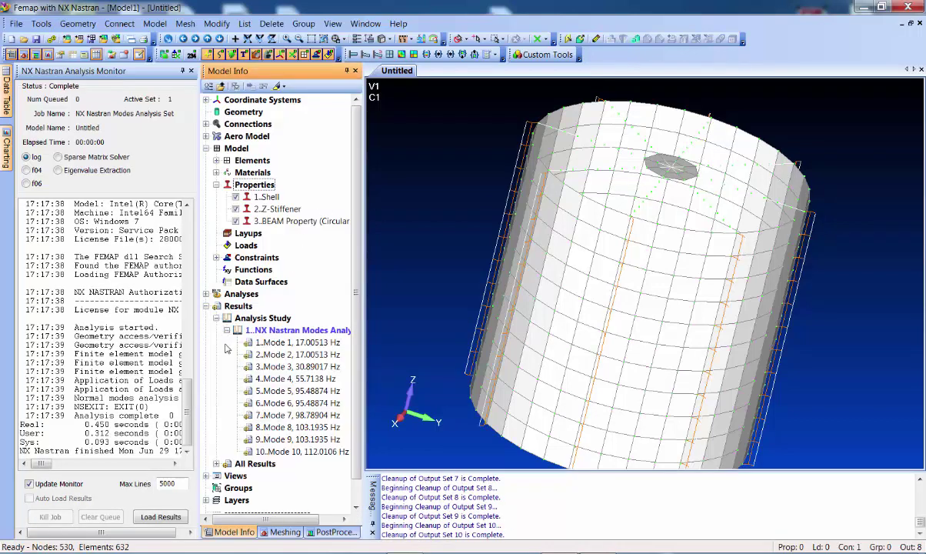
double_click(296, 344)
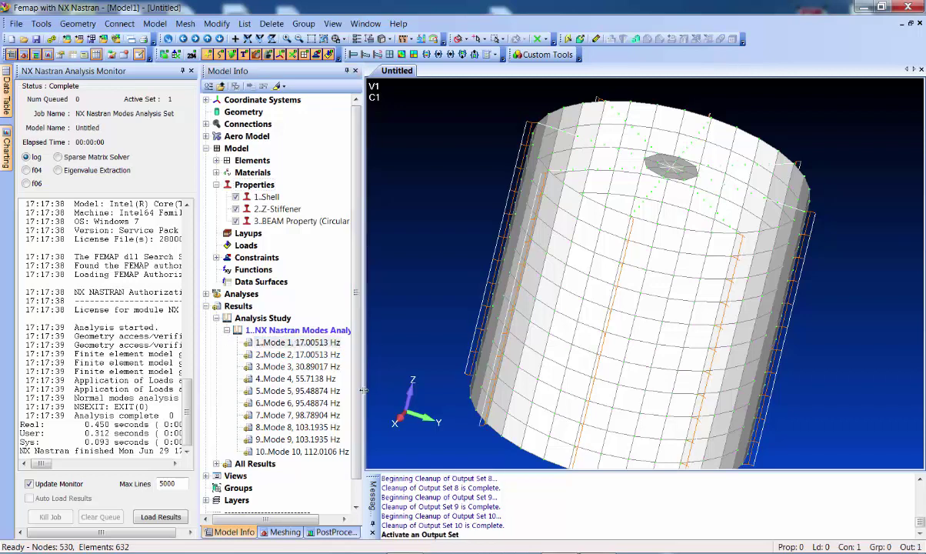
right_click(313, 346)
click(331, 237)
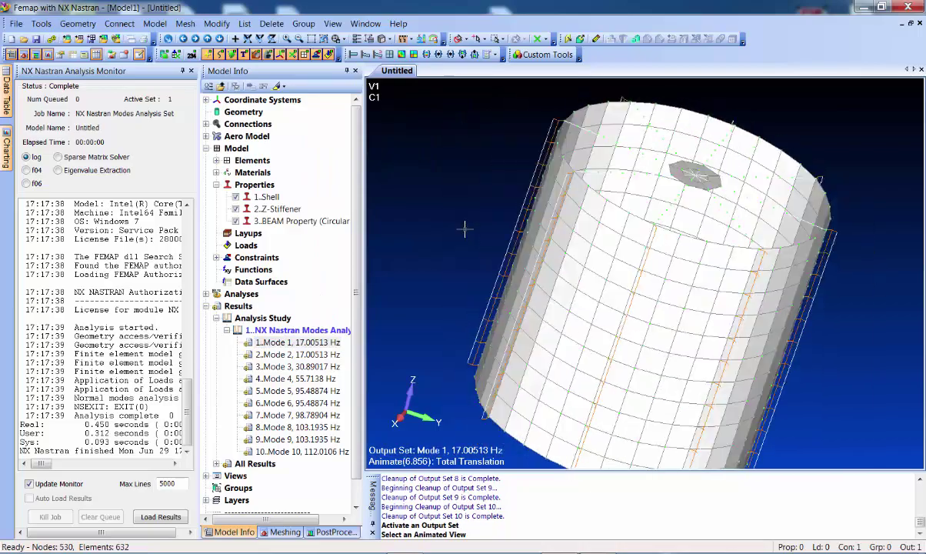
Step: Activate Modes 2 through 5 one after another to examine the animated mode shapes of the revised model
double_click(301, 354)
double_click(315, 368)
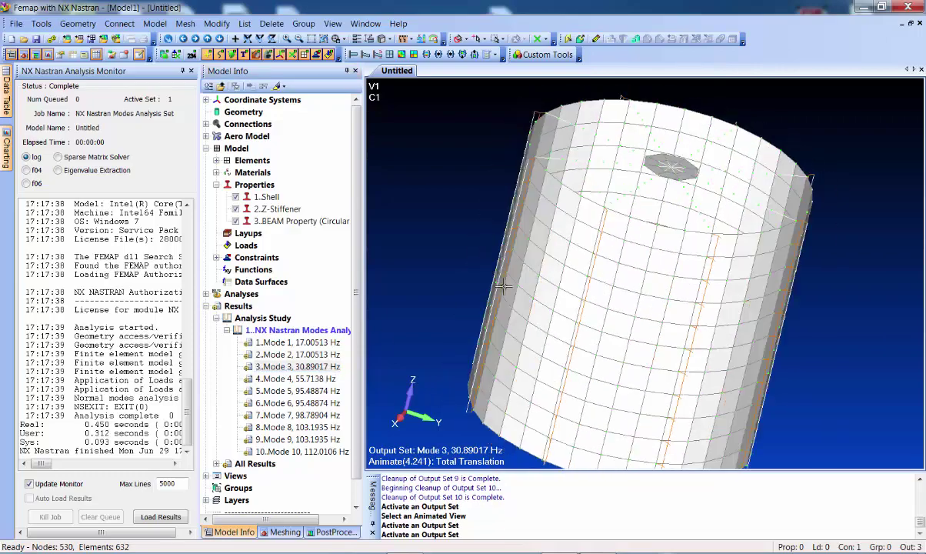
double_click(323, 379)
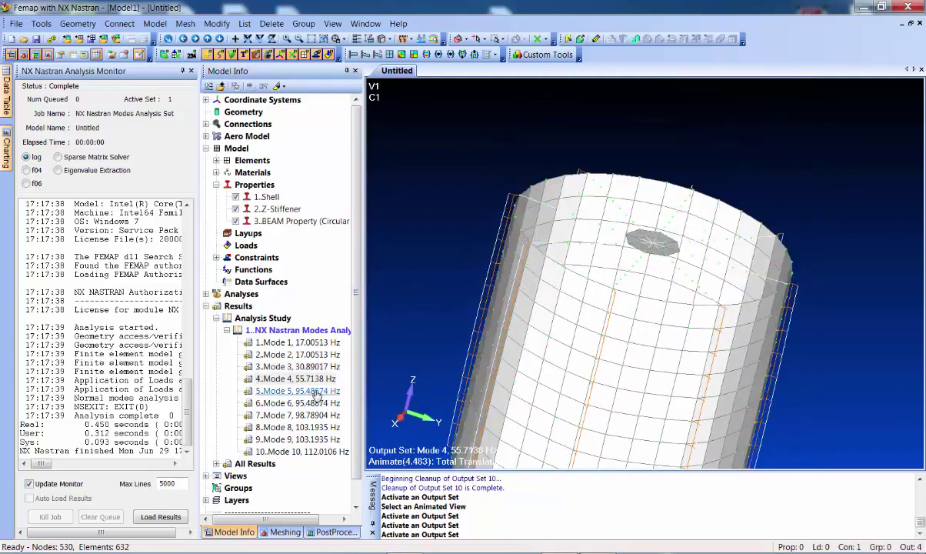
double_click(321, 392)
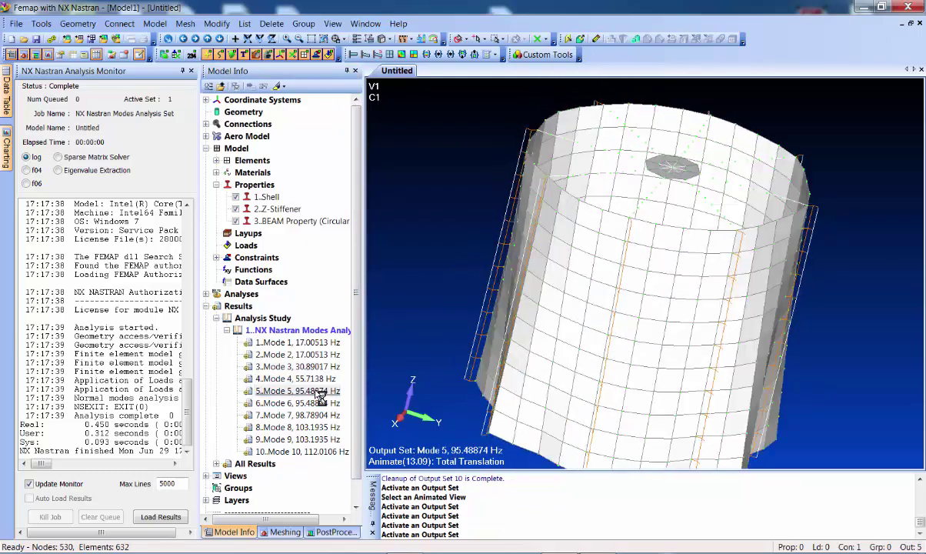